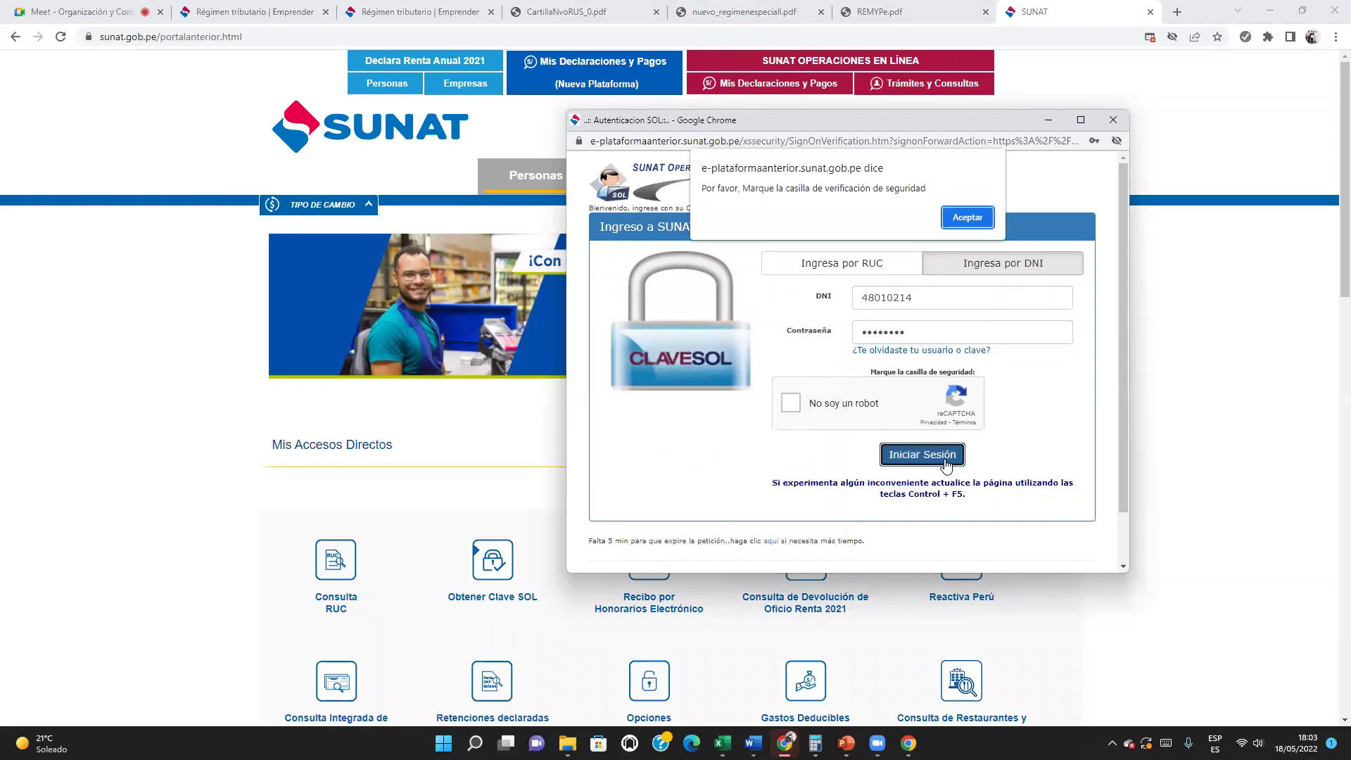
Step: Dismiss the security alert, tick the "No soy un robot" verification and answer the first traffic-light image challenge
left_click(967, 218)
left_click(791, 402)
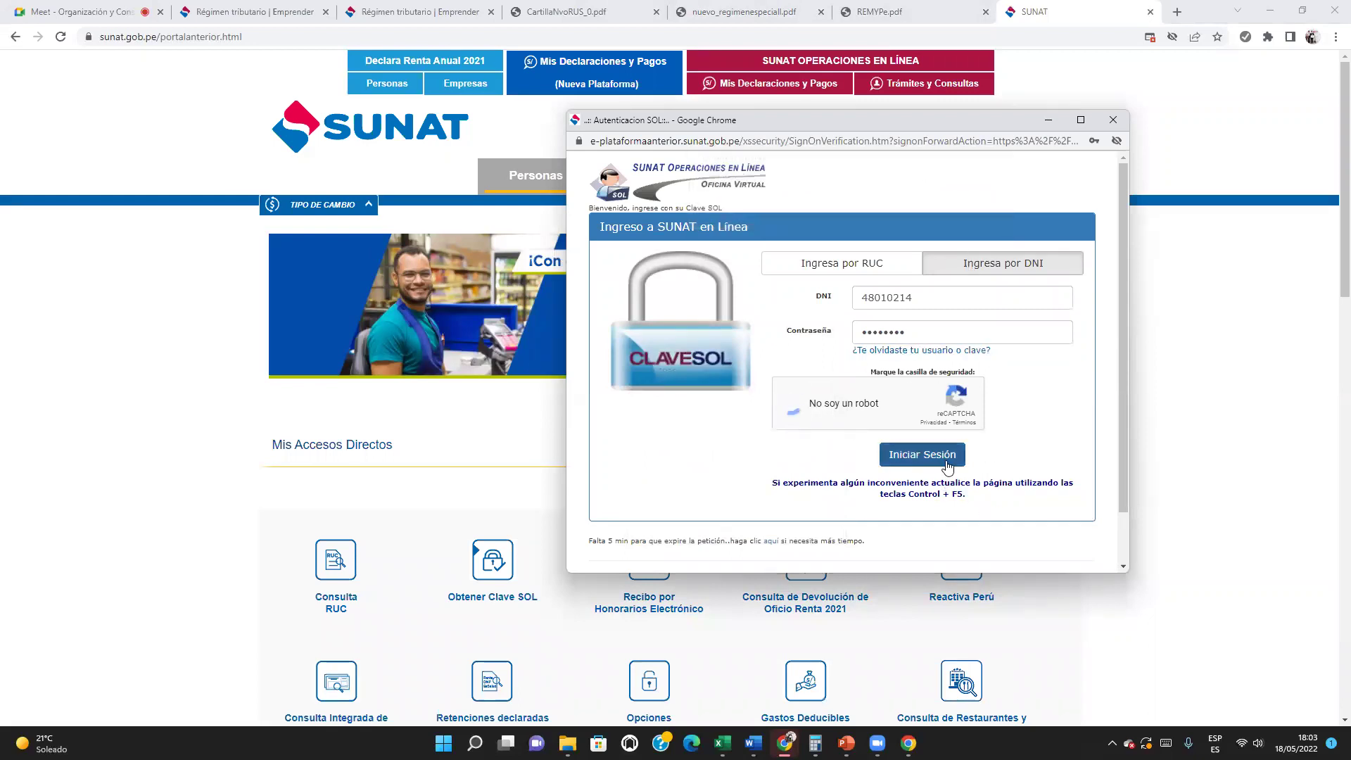
left_click(859, 409)
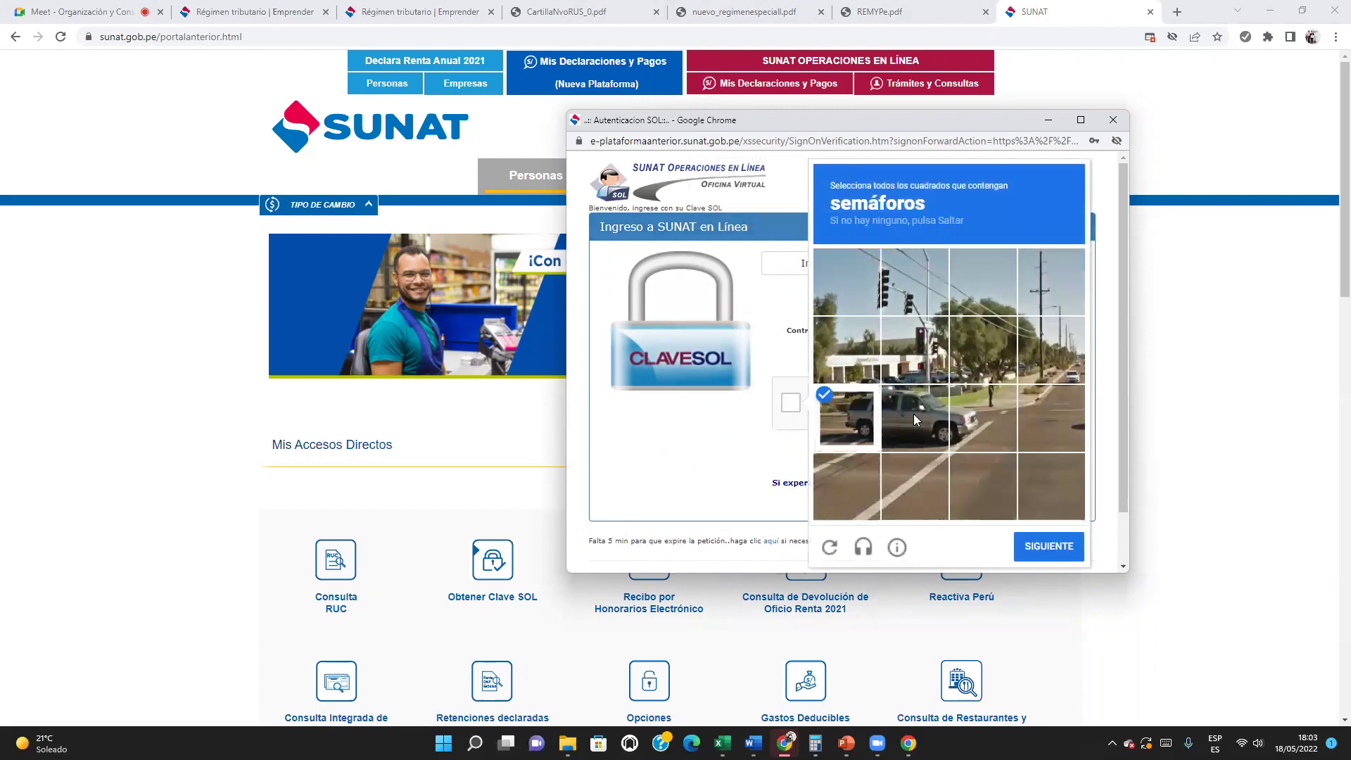
left_click(914, 413)
left_click(910, 301)
left_click(858, 280)
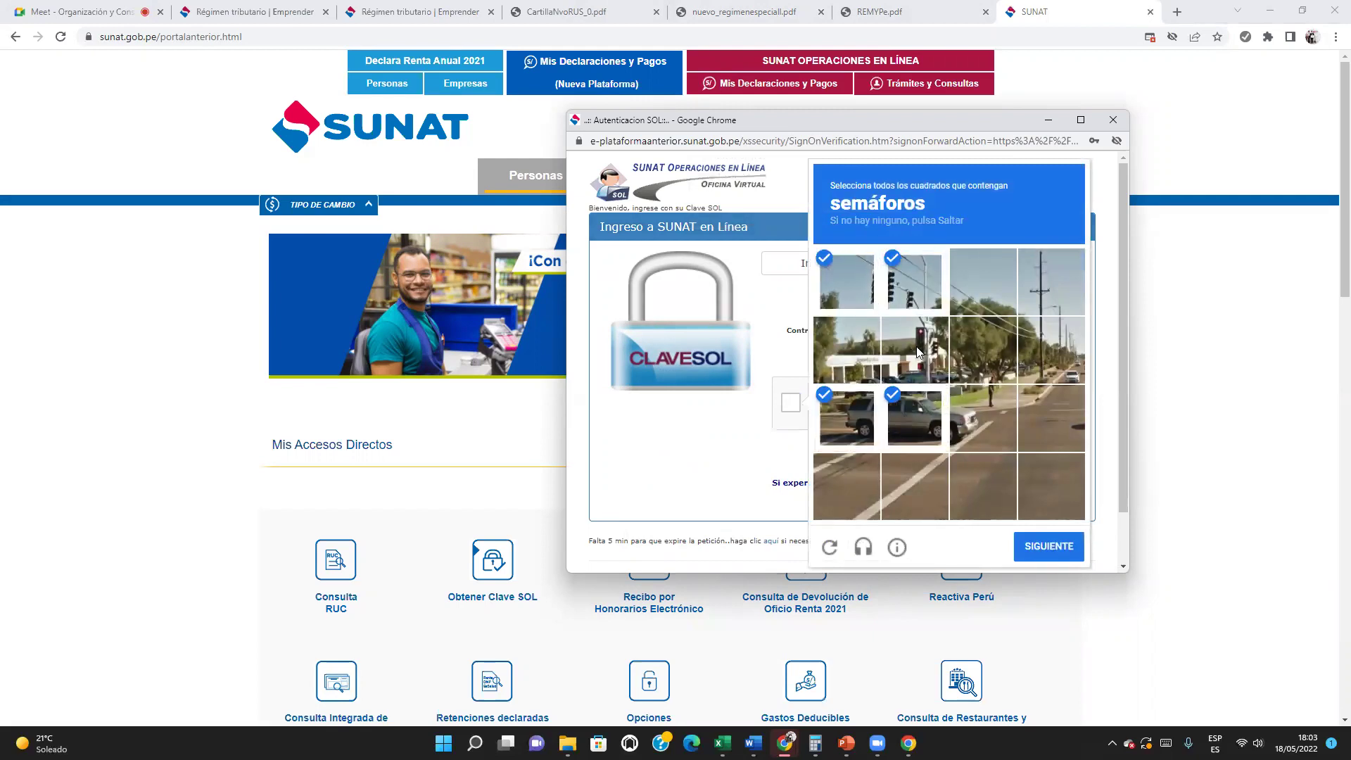
left_click(915, 350)
left_click(927, 447)
left_click(837, 423)
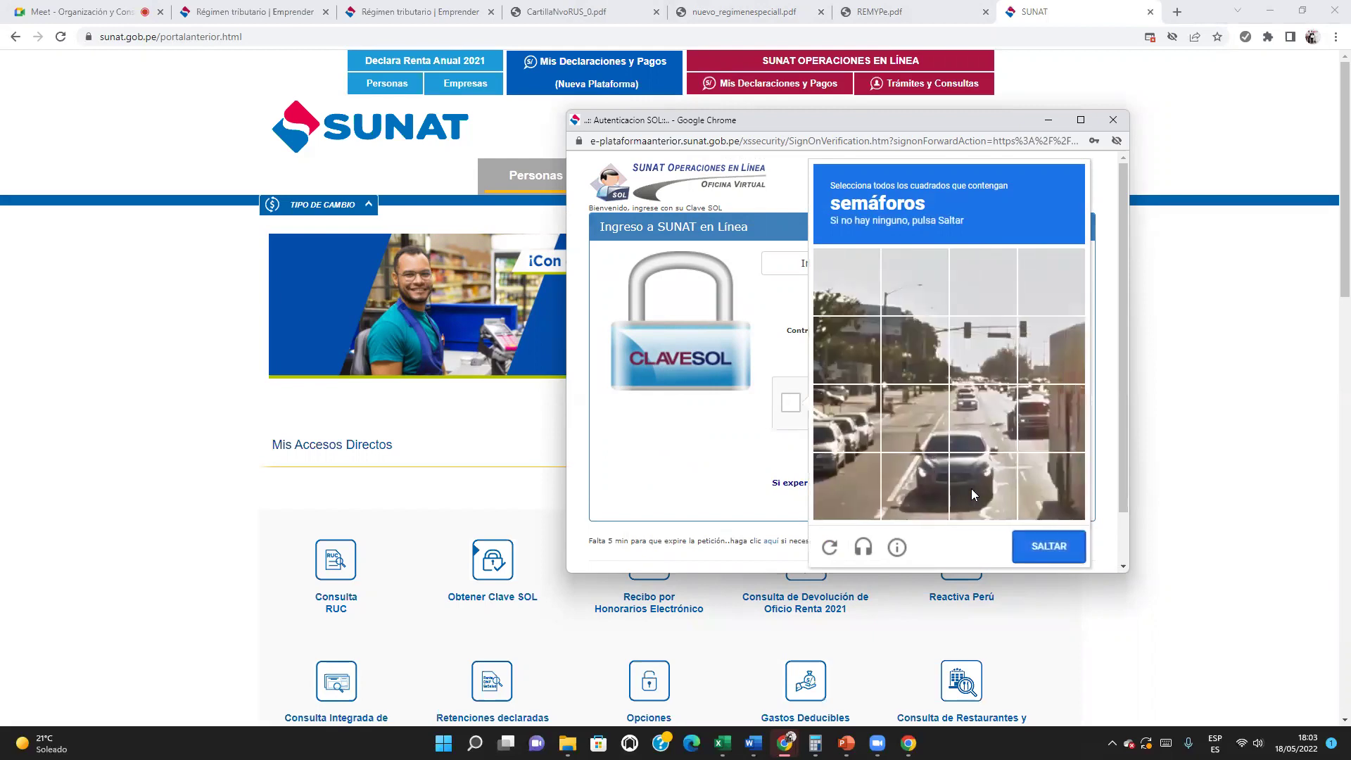
Step: Select the two traffic-light squares in the second image challenge, verify them and log in to SUNAT by DNI
left_click(1005, 339)
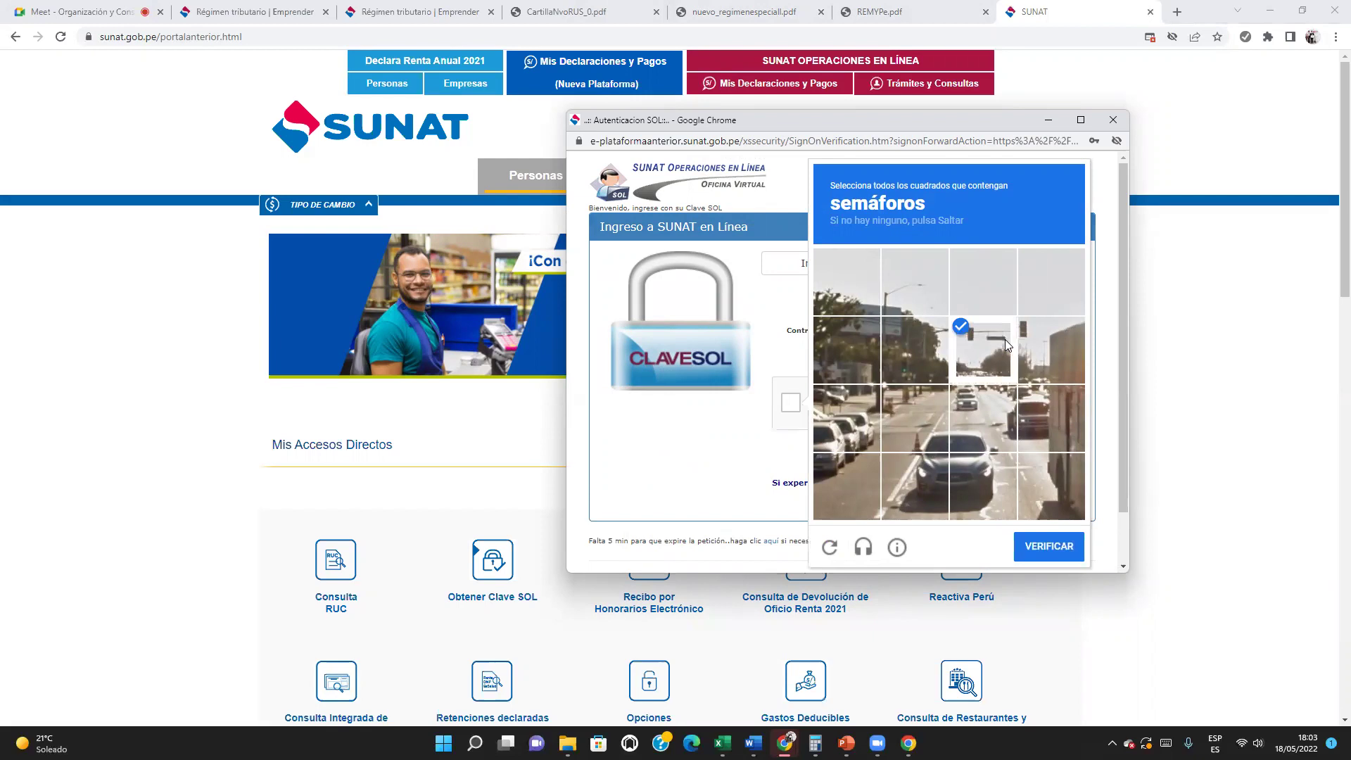
left_click(1039, 335)
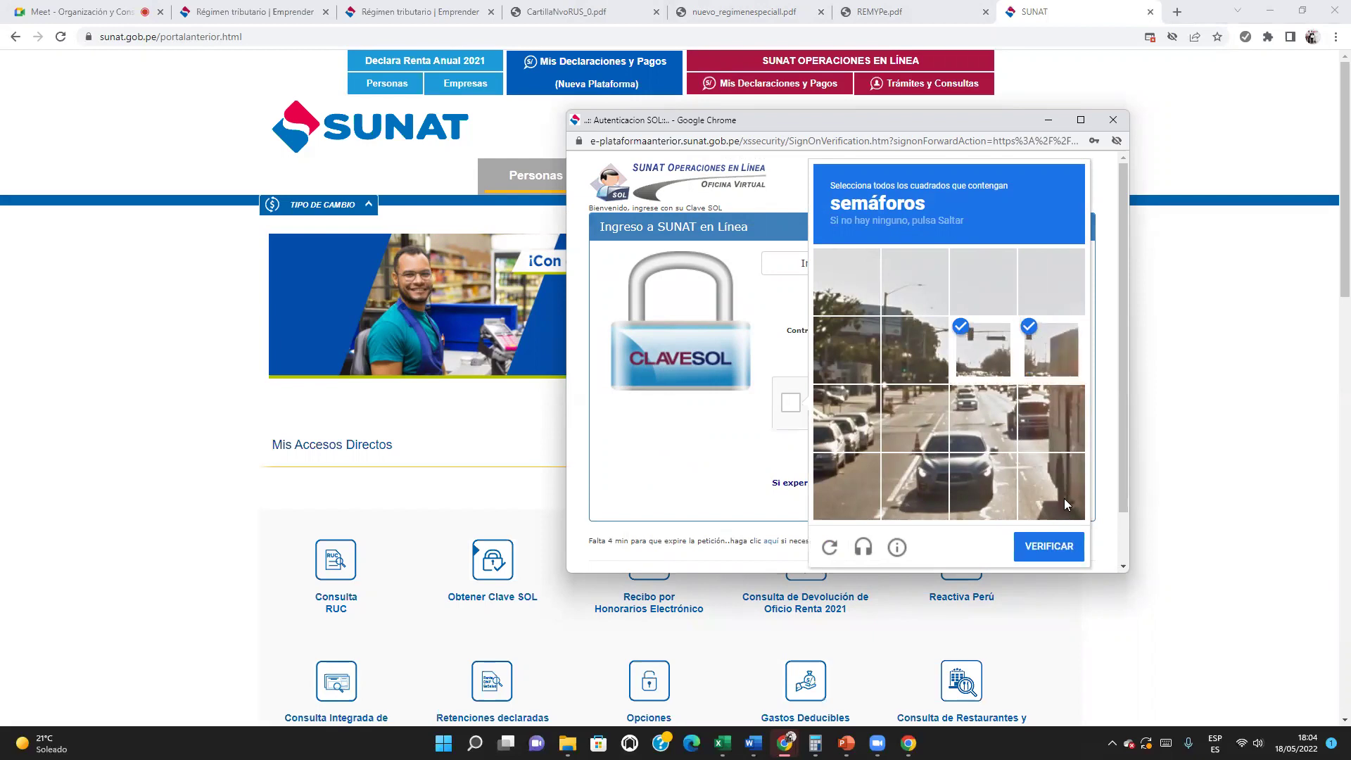
key("Return")
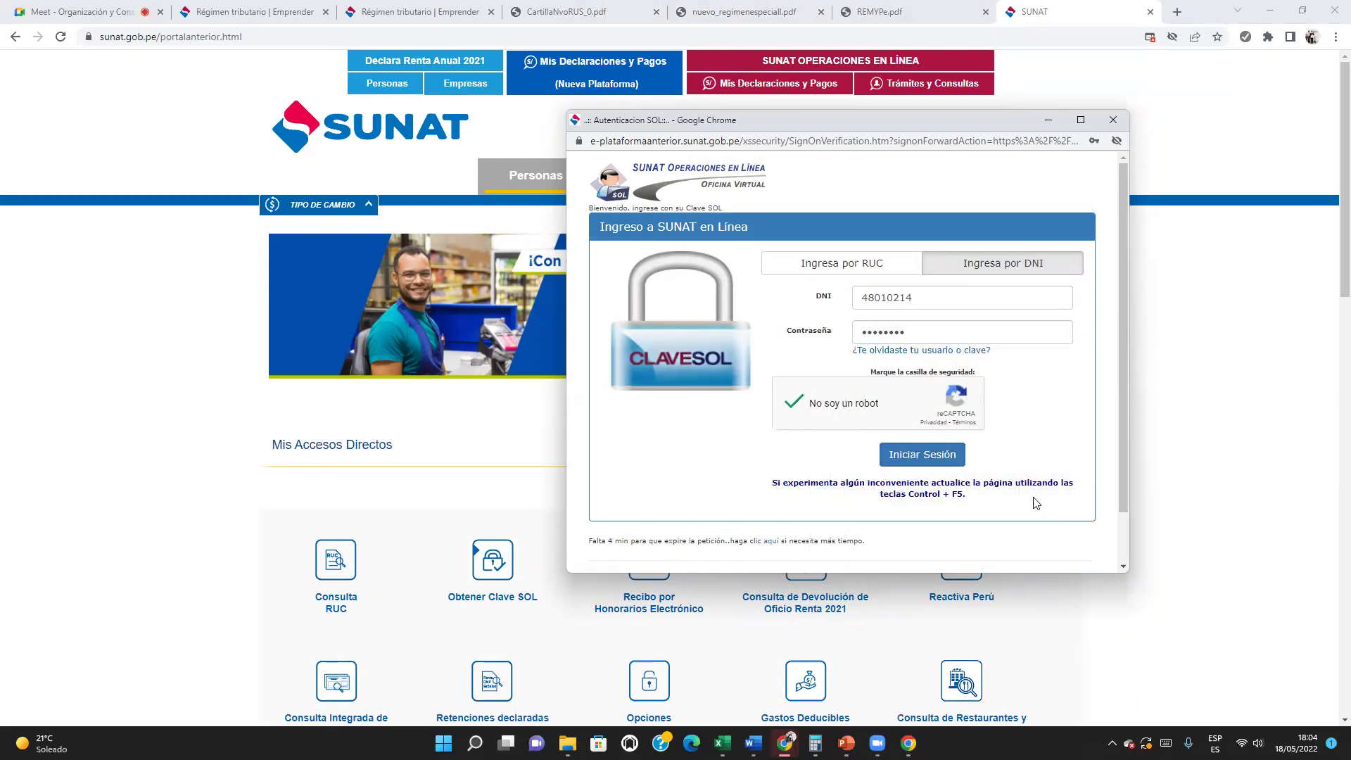
left_click(922, 455)
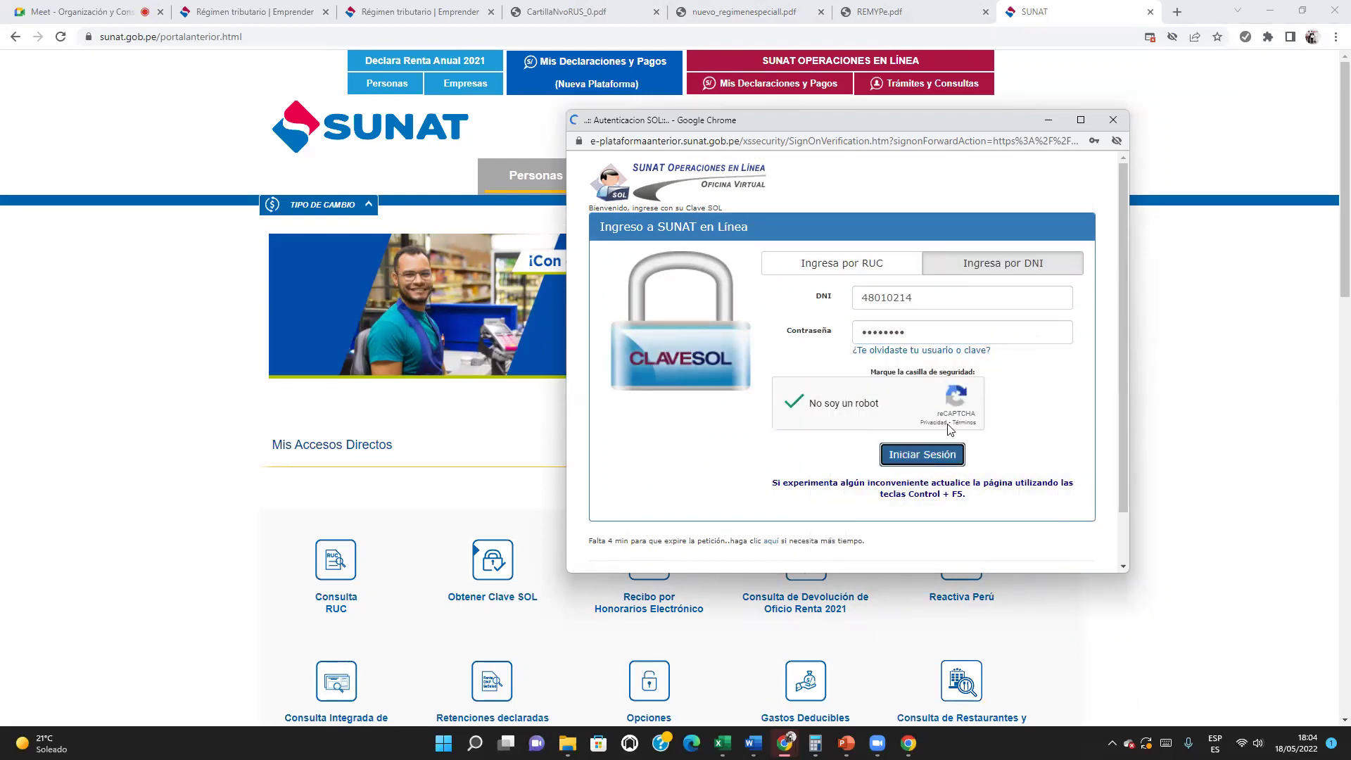
Step: Open the Nuevo RUS form in the maximized declaration window, accept the notice and set the tax period to 04/2022
left_click(1077, 124)
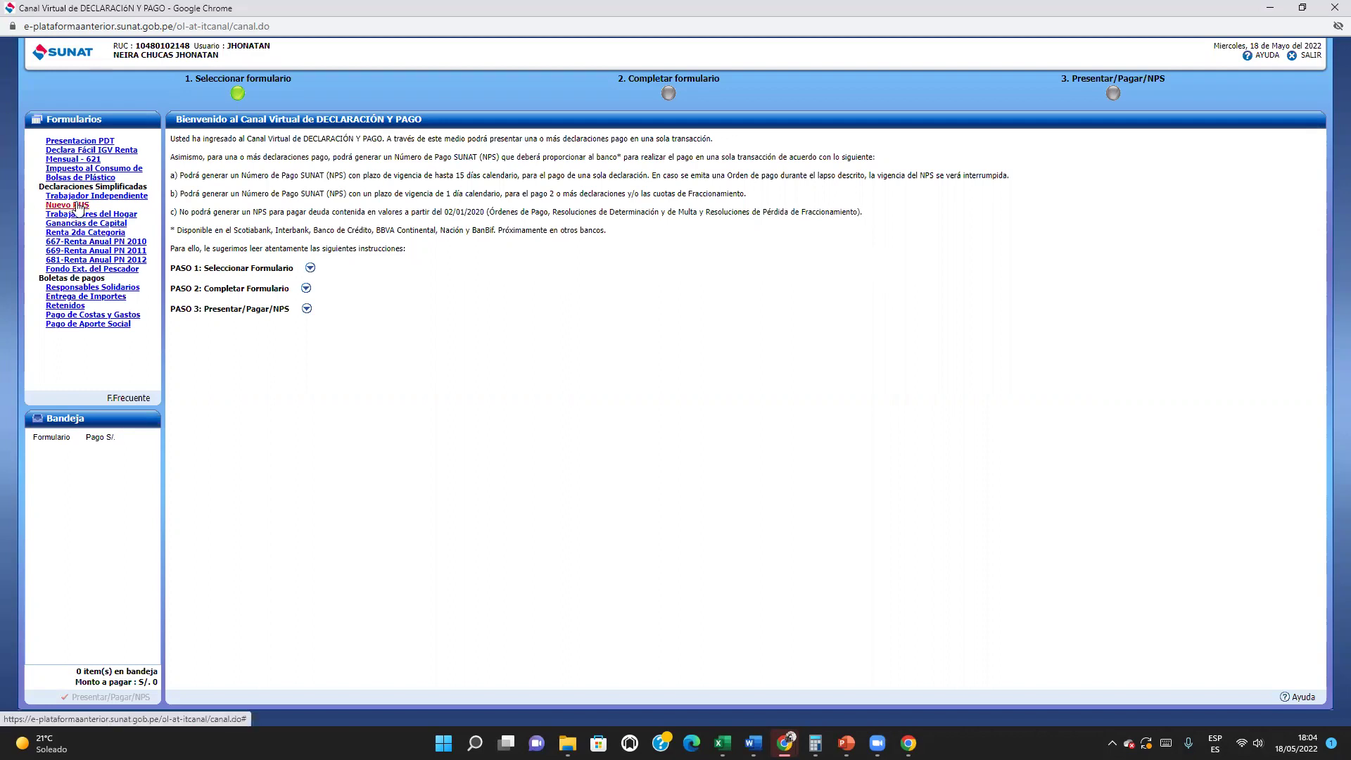
left_click(125, 204)
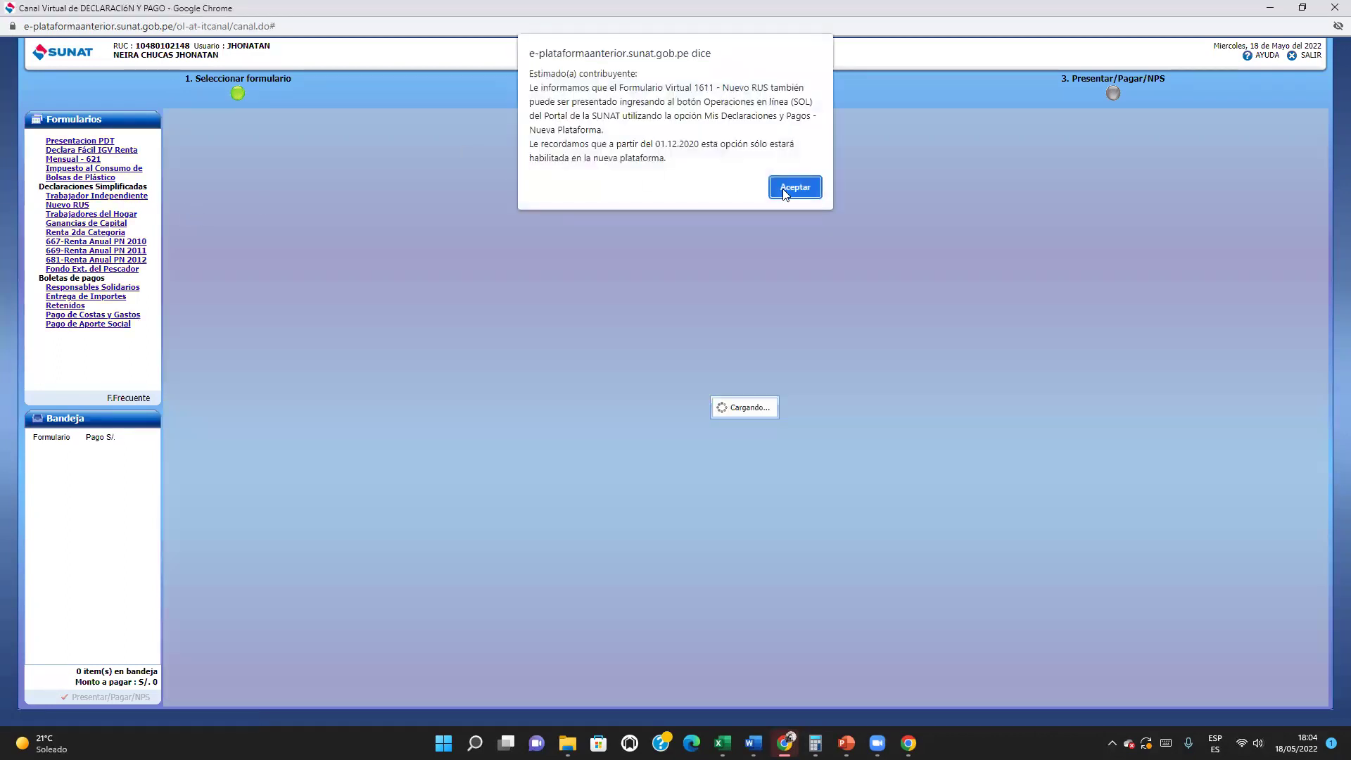
left_click(785, 186)
left_click(331, 145)
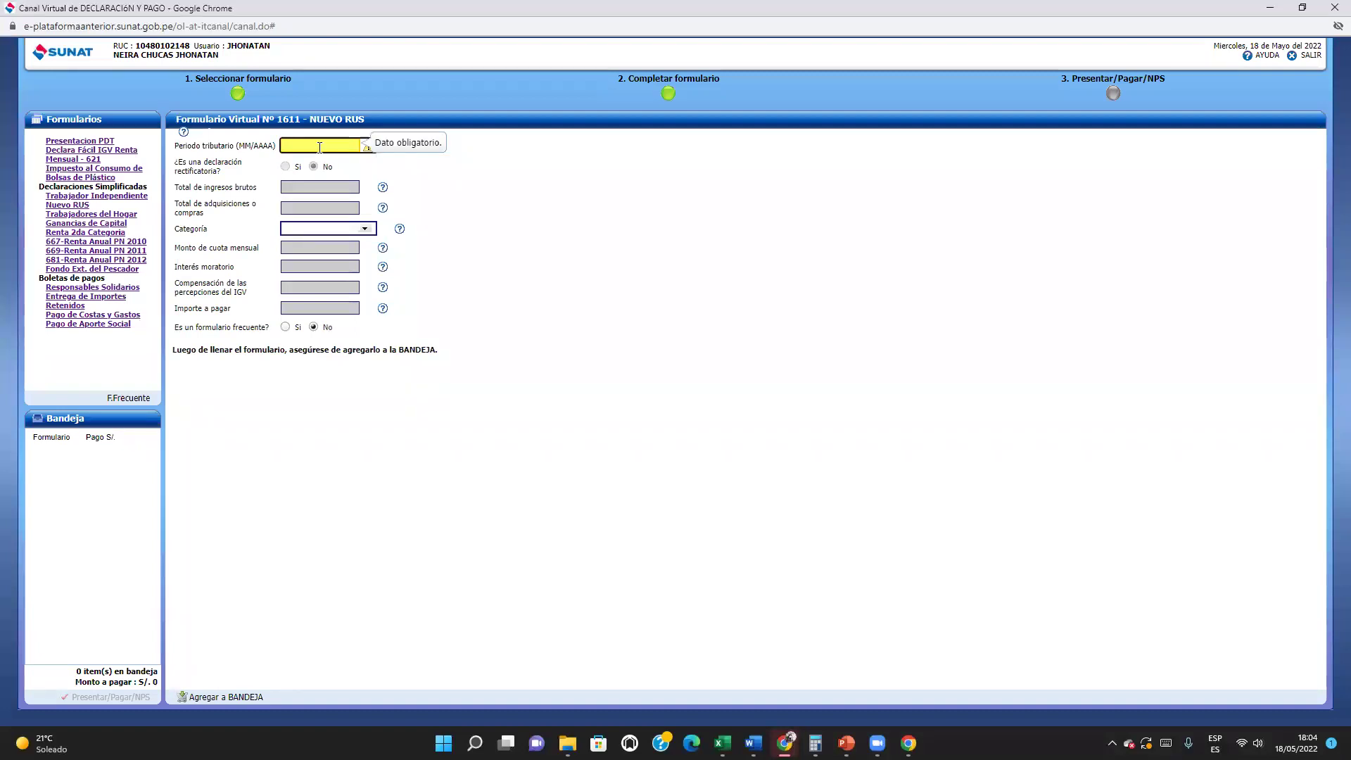
type("04/2022")
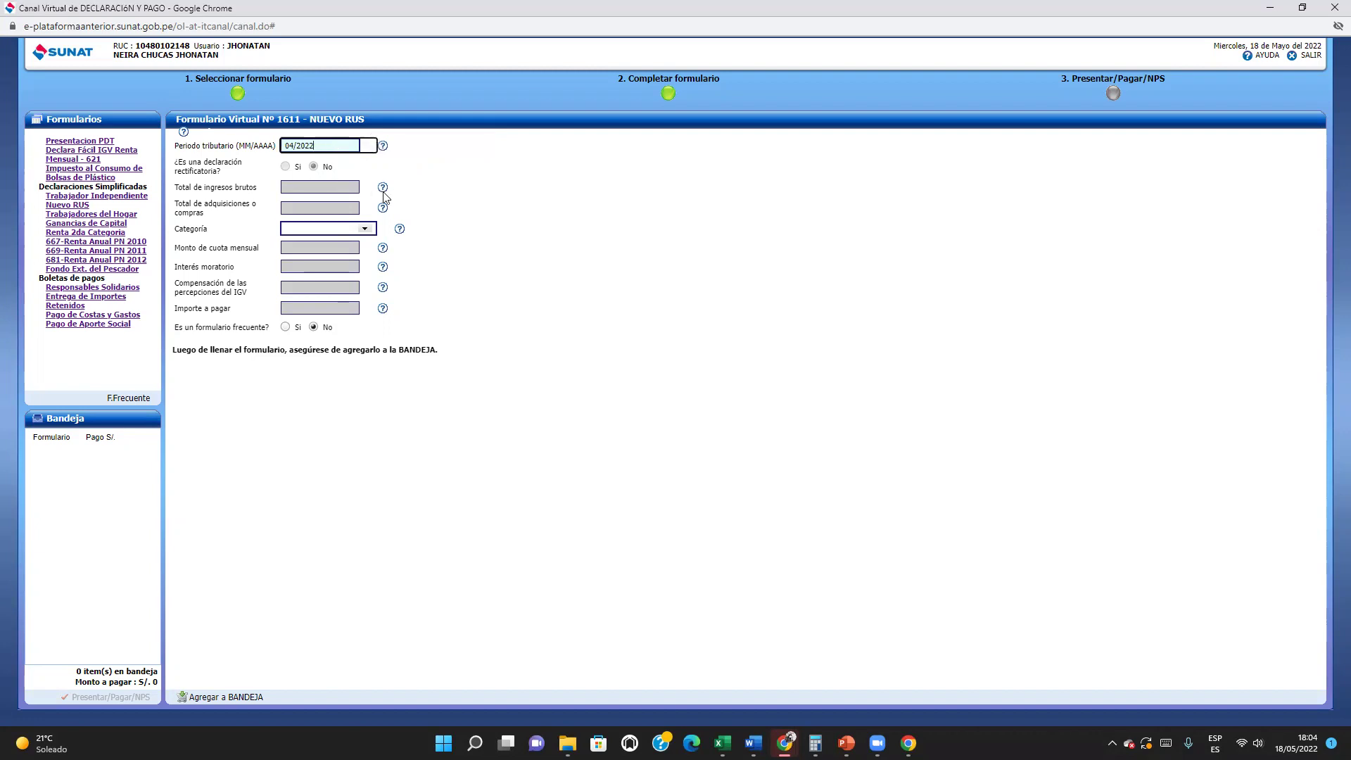
left_click(366, 233)
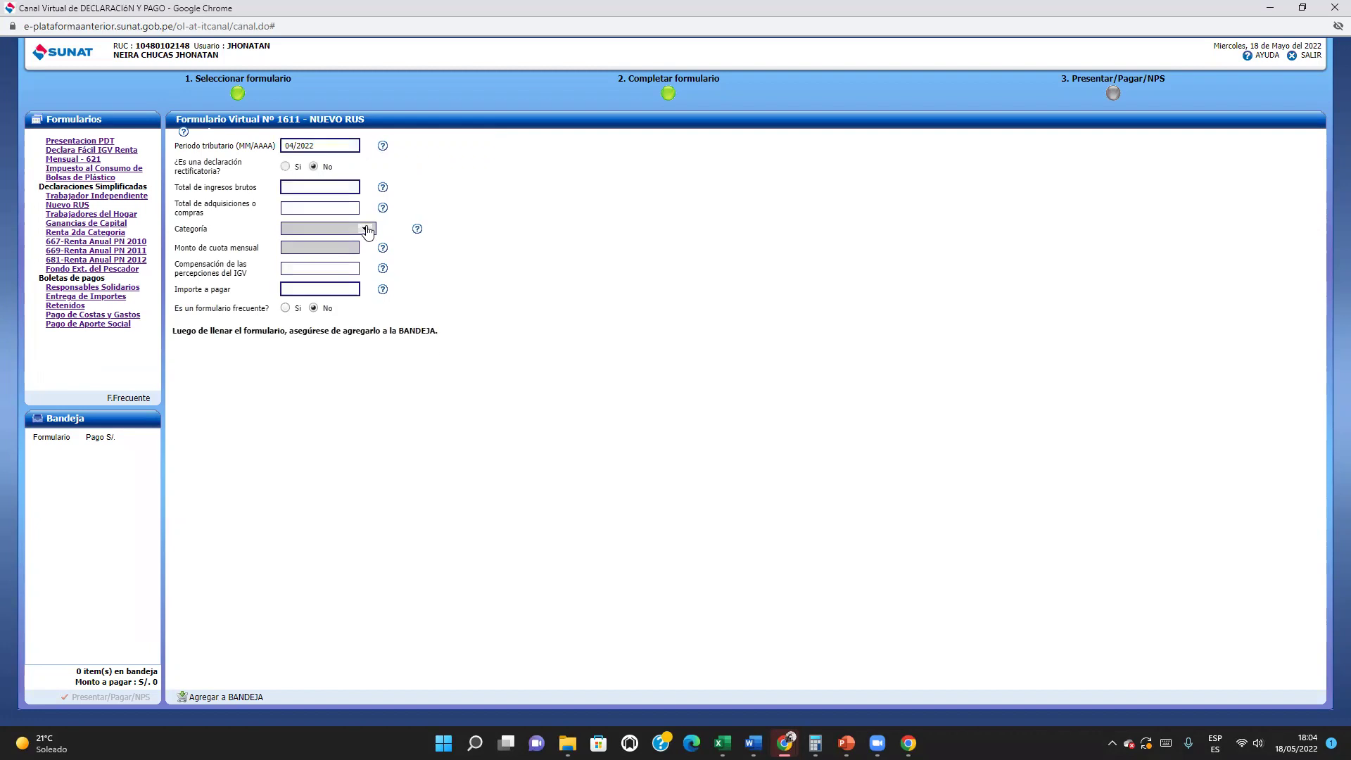
Step: Enter total gross income of S/. 6,000 and total purchases of S/. 5,000 in the Nuevo RUS form
left_click(332, 189)
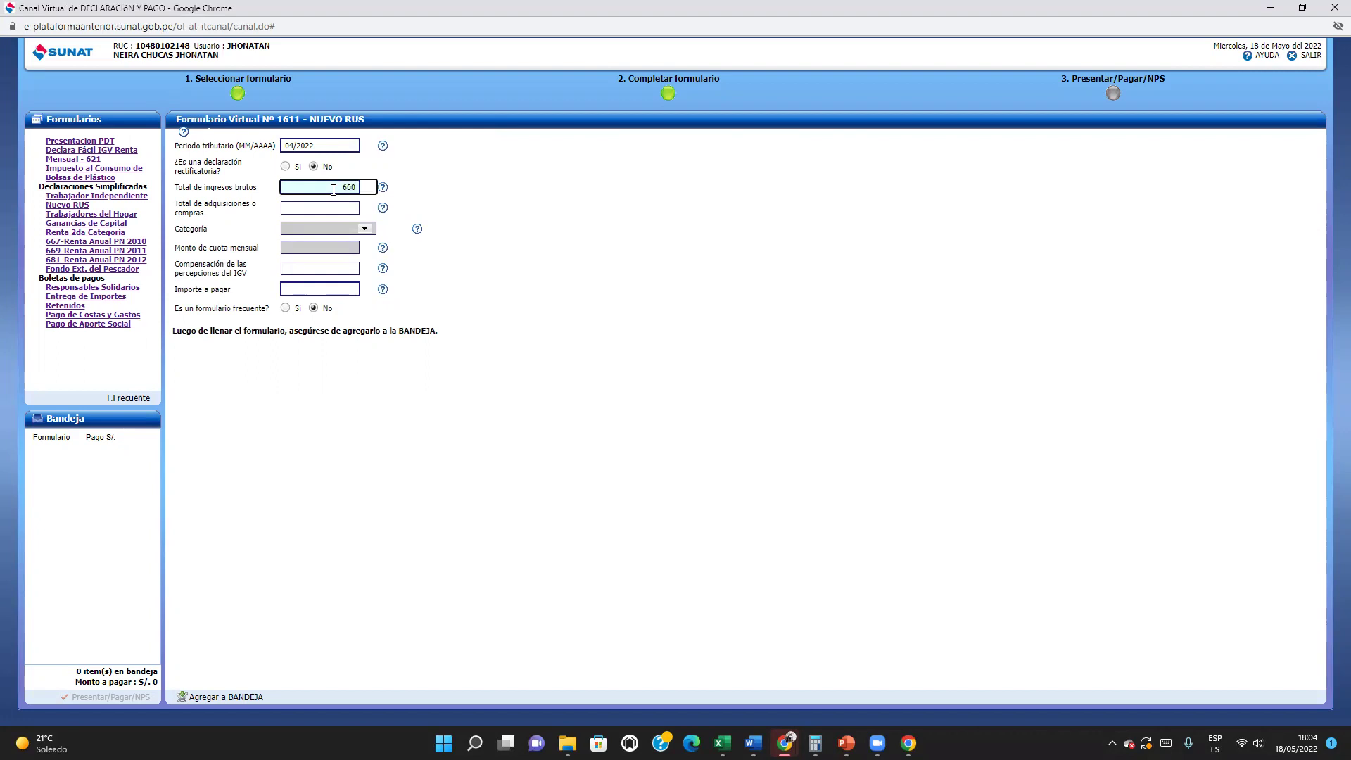
left_click(518, 209)
left_click(350, 208)
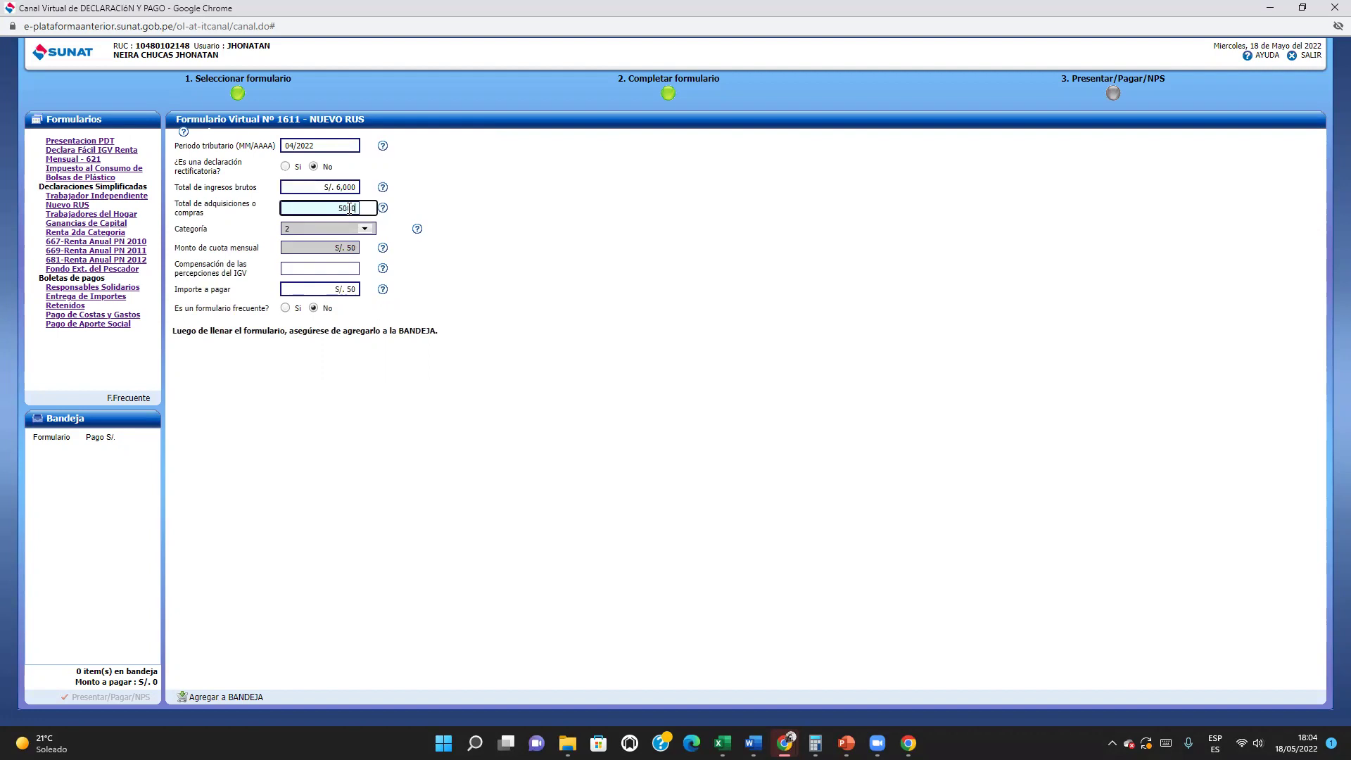
left_click(520, 227)
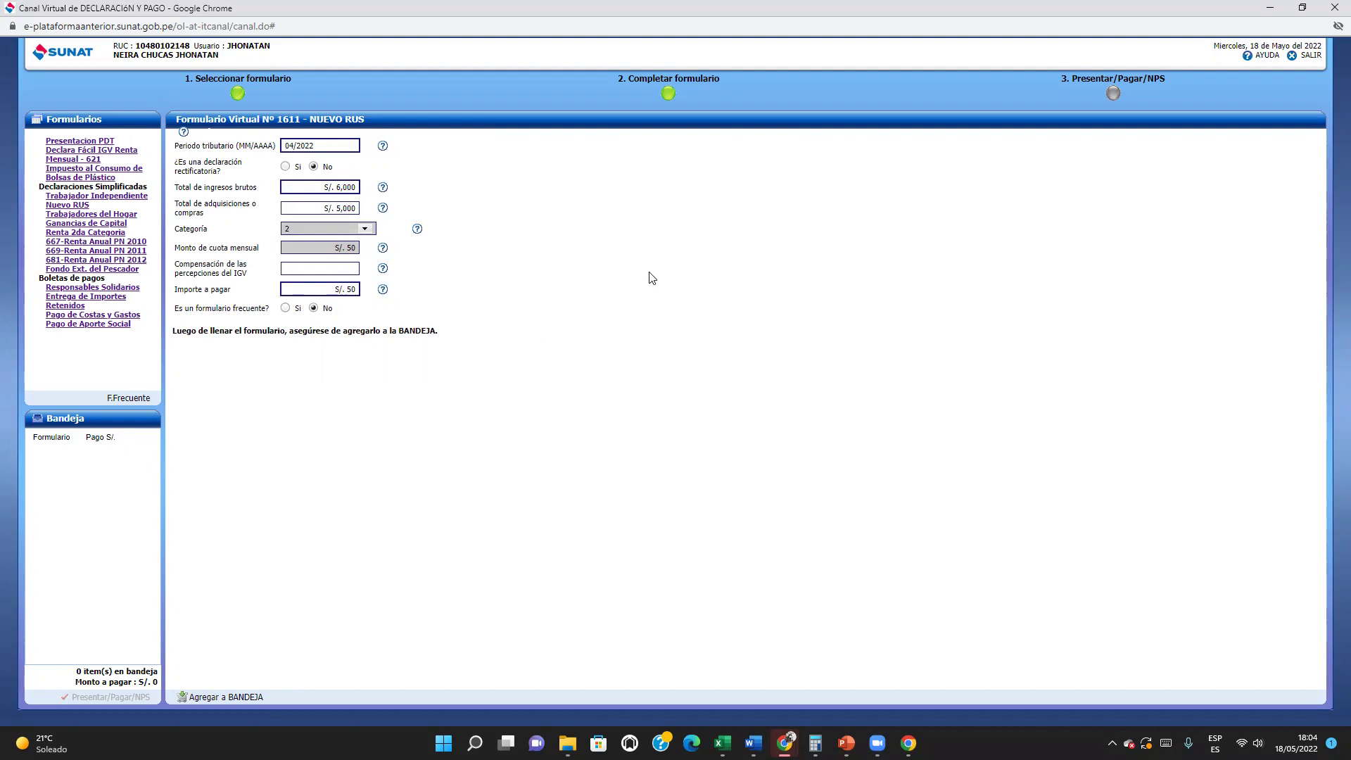
Step: Change the total gross income to S/. 4,500 and the total purchases to S/. 4,000
left_click(327, 186)
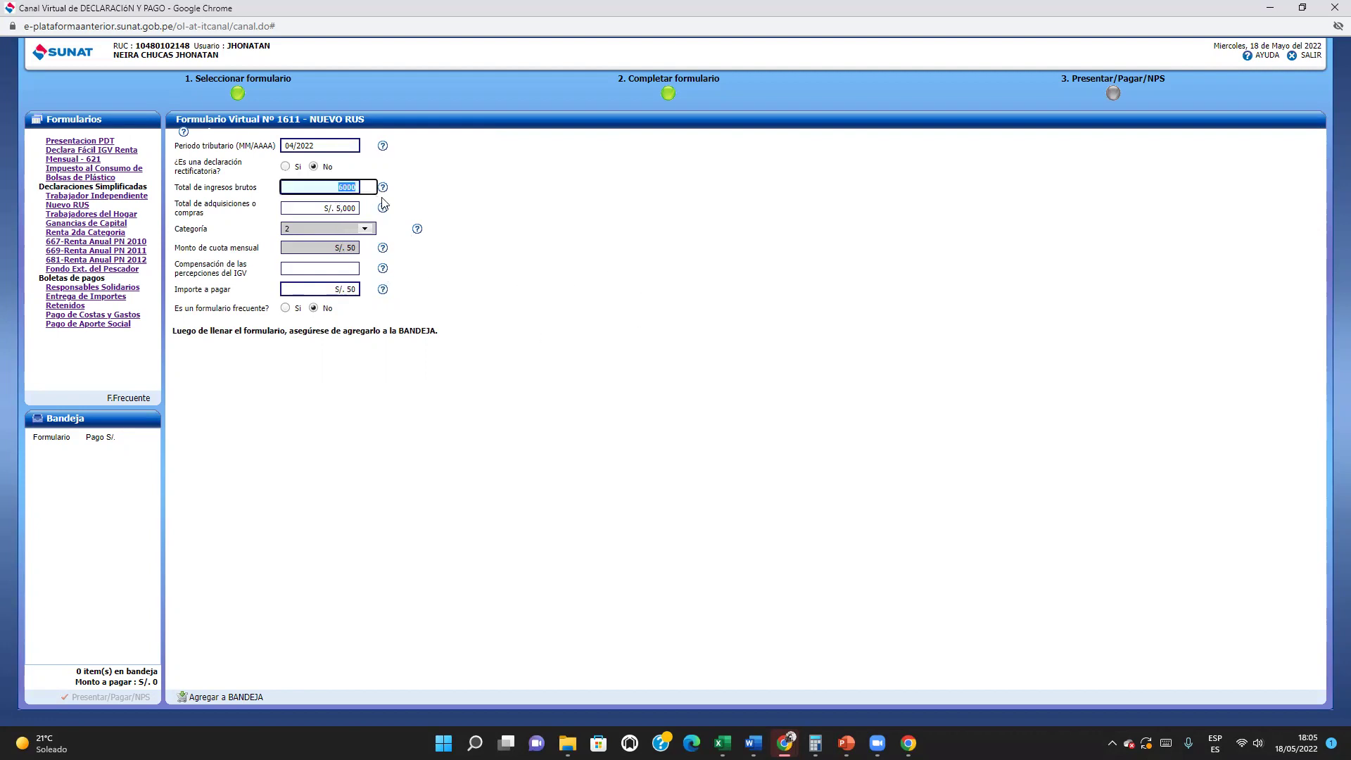
type("45")
left_click(484, 206)
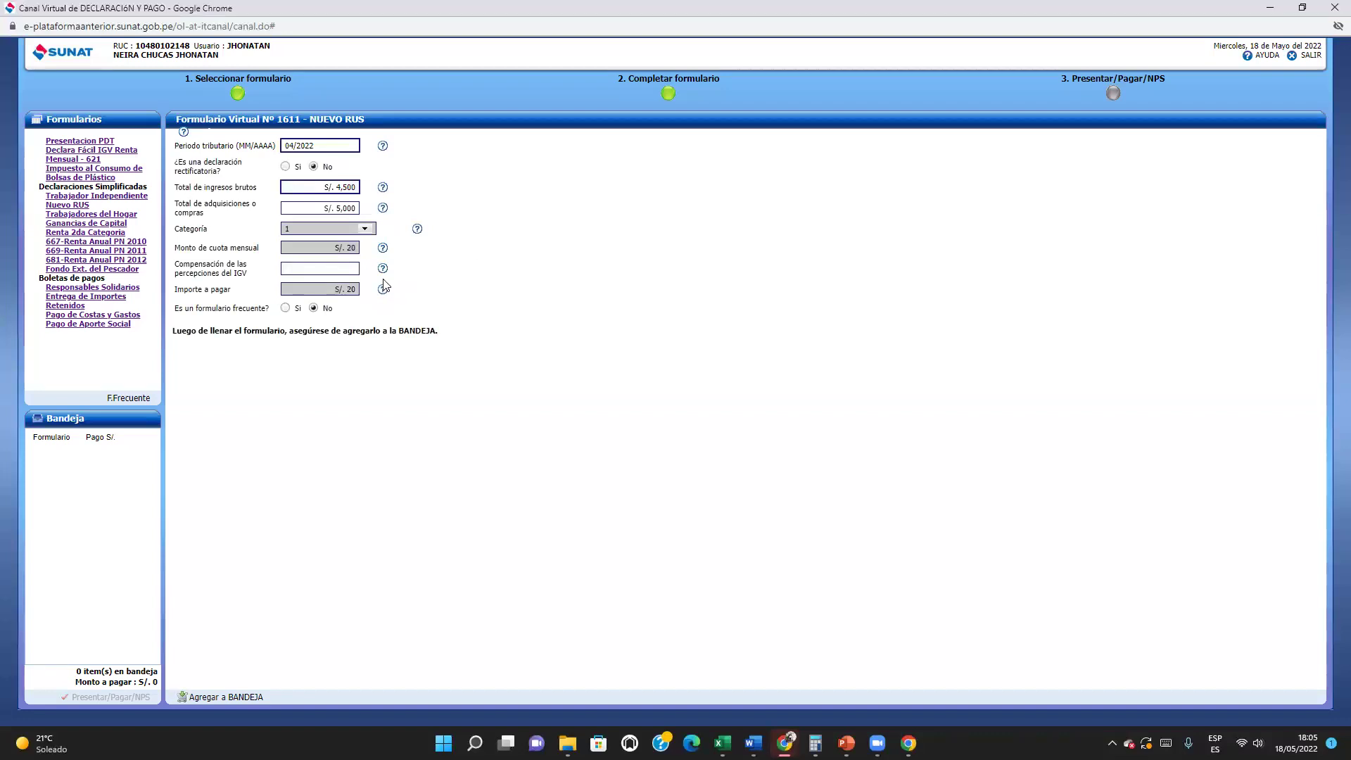
left_click(312, 208)
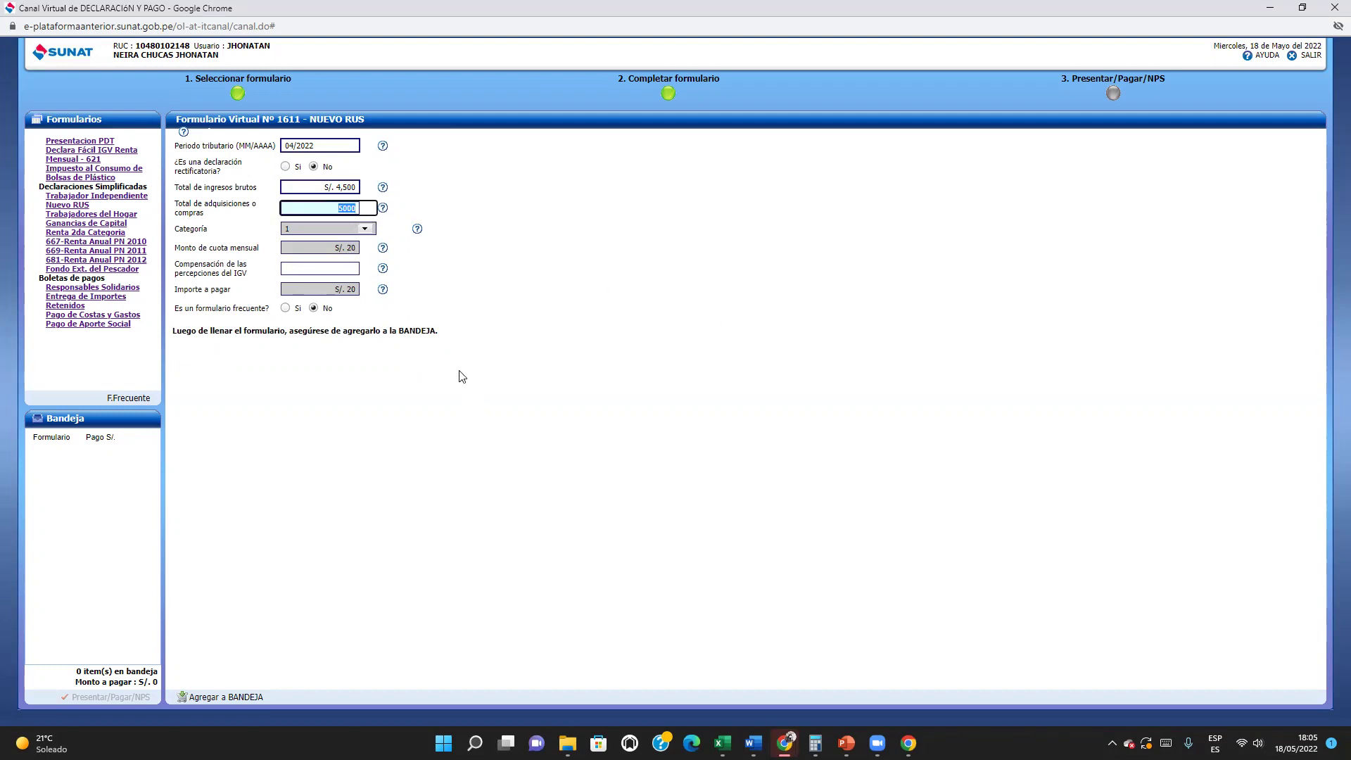
type("40")
left_click(448, 197)
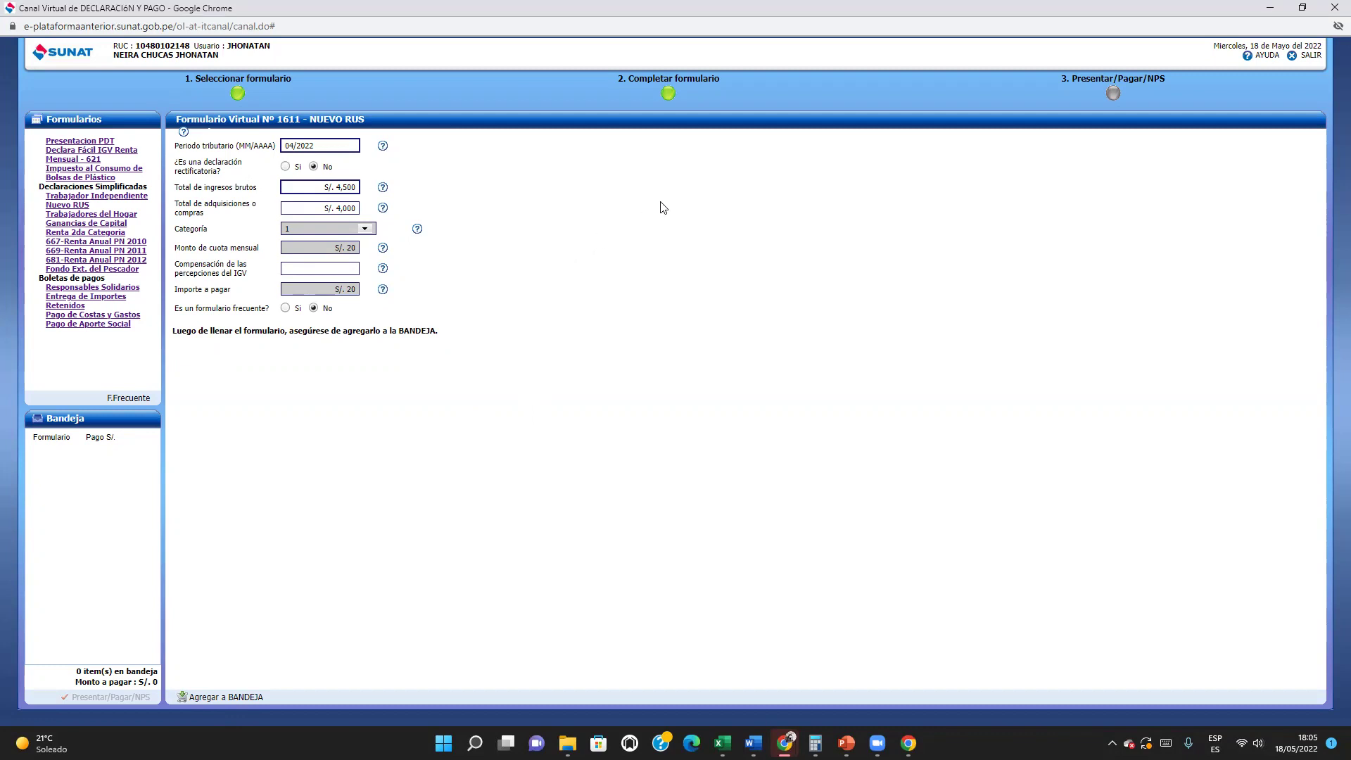
Step: Minimize the declaration window and review the payment channels and Guía Pago Fácil form in CartillaNvoRUS_0.pdf
left_click(1270, 8)
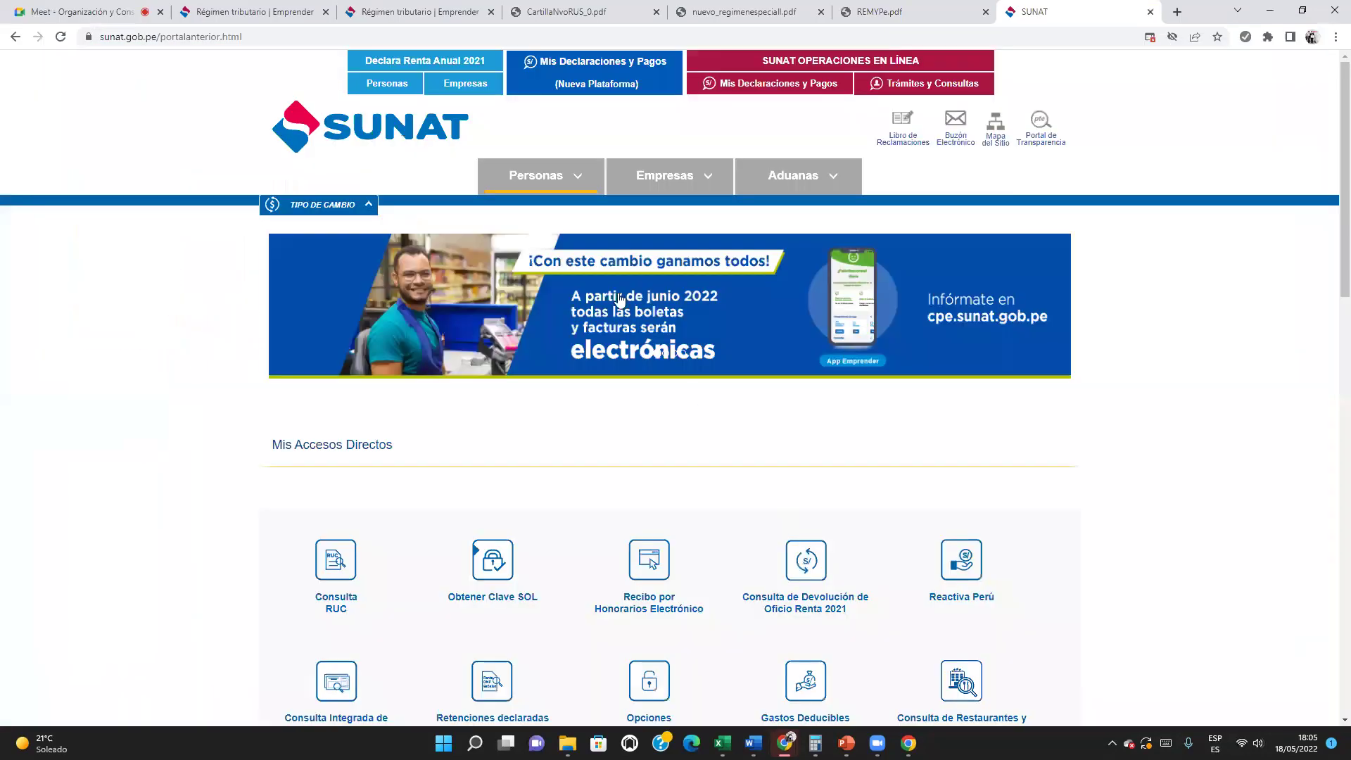
left_click(583, 11)
scroll(521, 299, "down", 3)
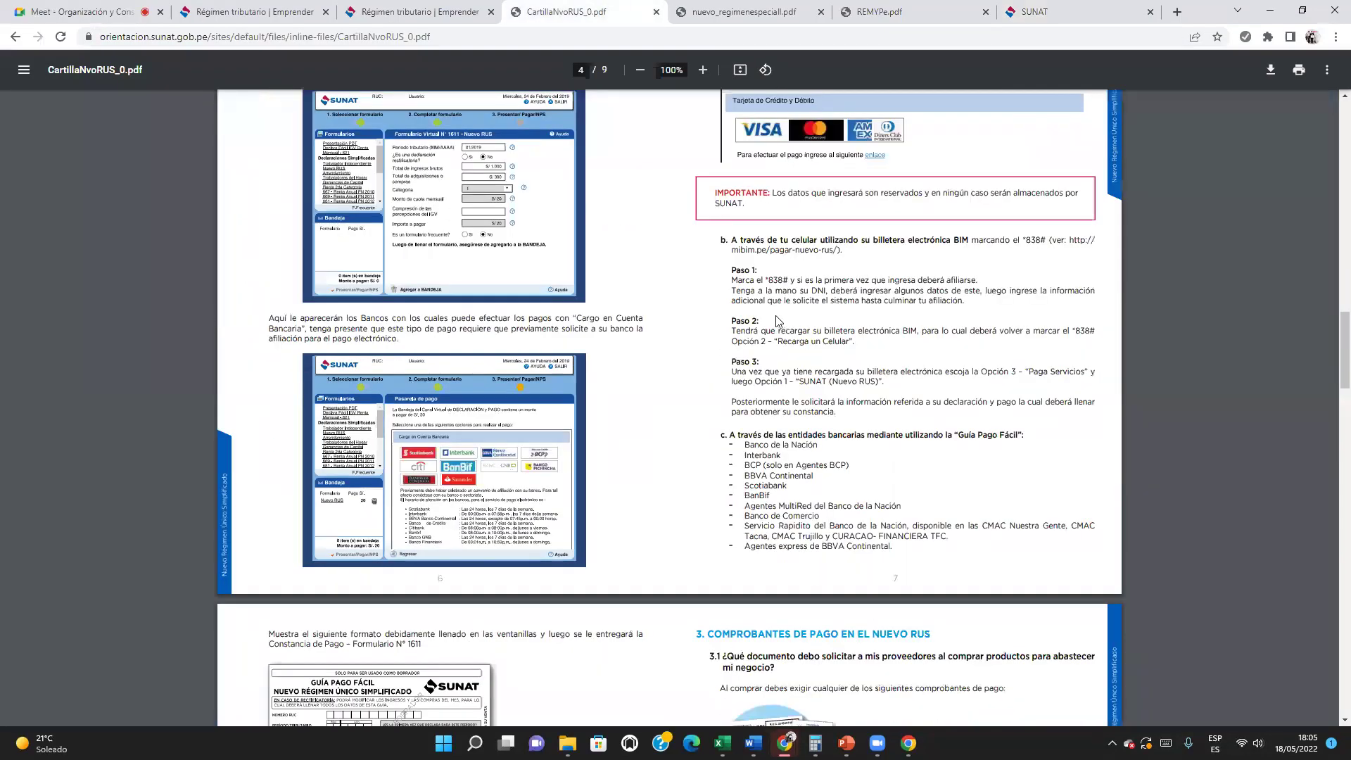
scroll(523, 300, "down", 1)
scroll(521, 275, "down", 4)
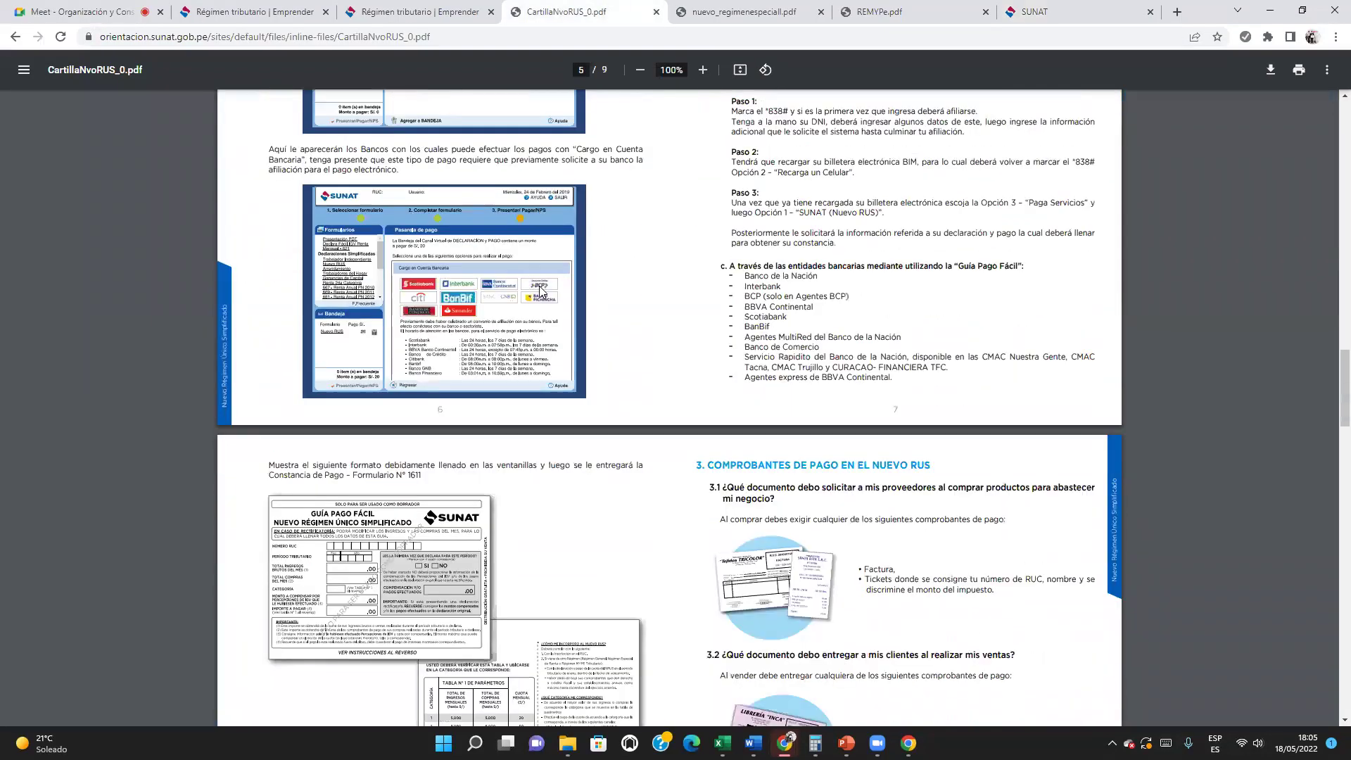
scroll(541, 292, "down", 1)
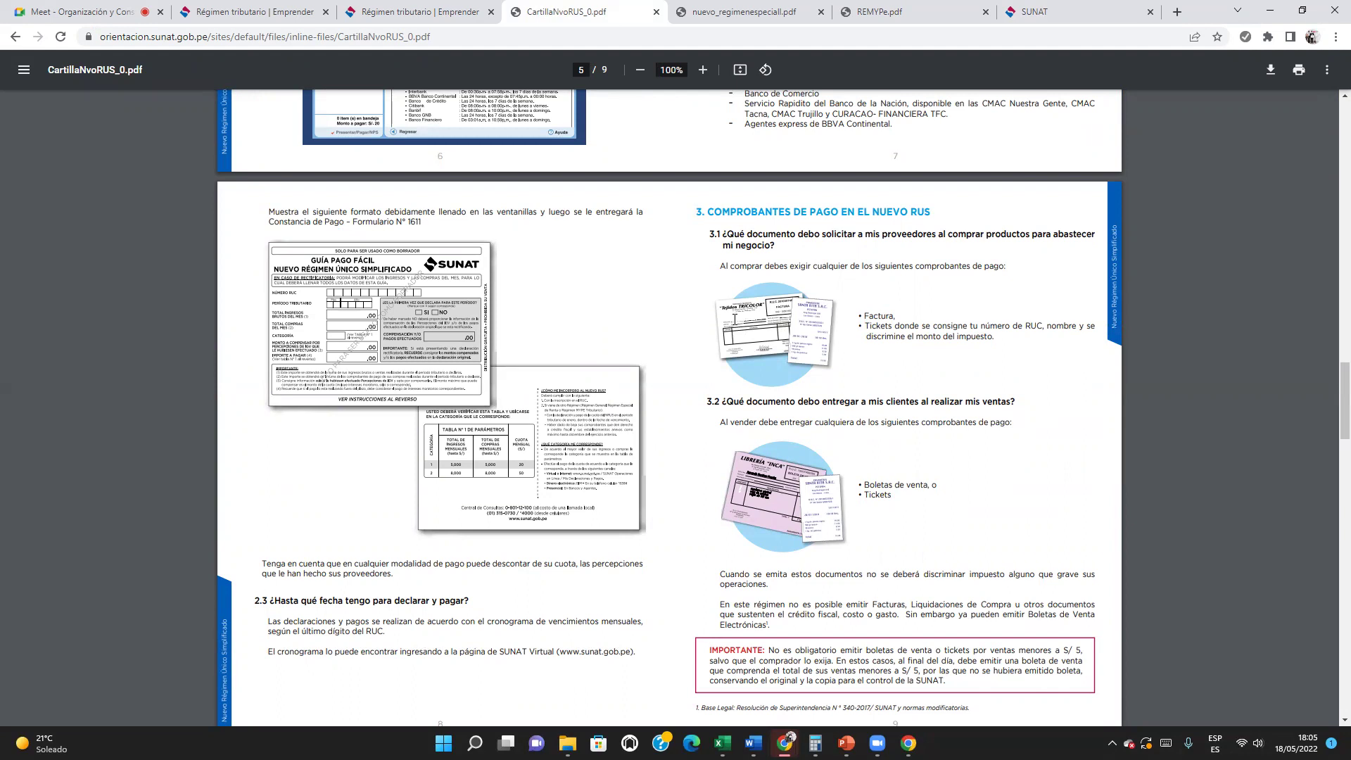
scroll(735, 319, "up", 1)
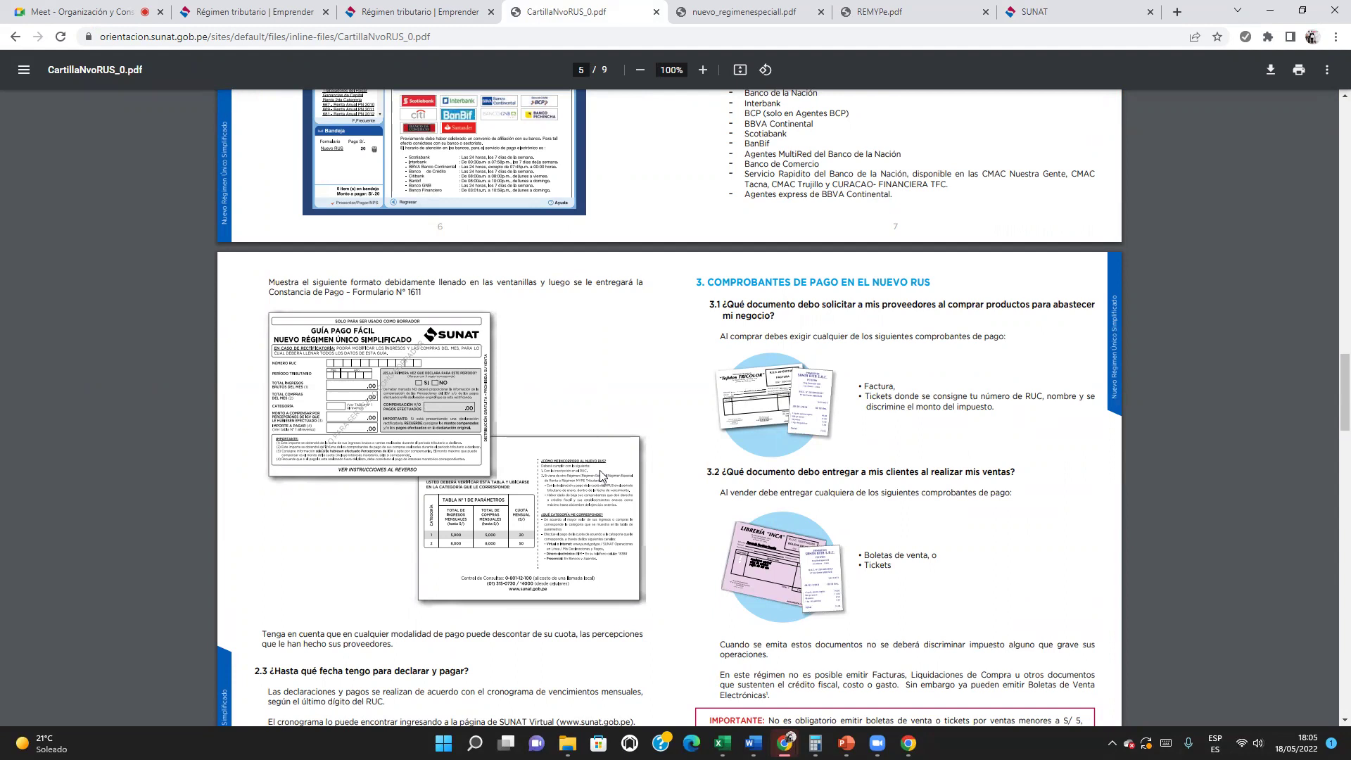
Step: Examine the guide's sections on sales receipts, lost vouchers and changing tax regime, enlarging the regime-change infographic
scroll(601, 472, "down", 2)
scroll(599, 472, "down", 7)
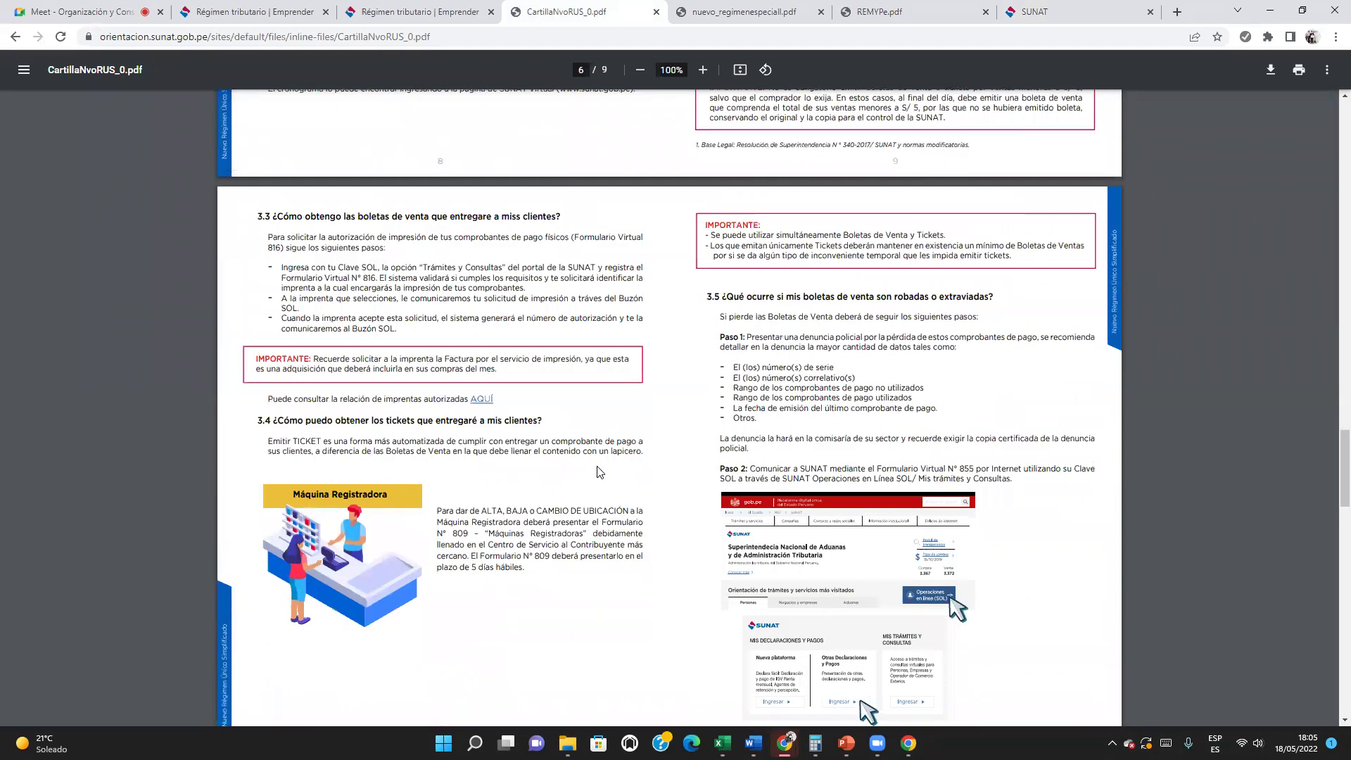
scroll(600, 468, "down", 5)
scroll(599, 465, "down", 3)
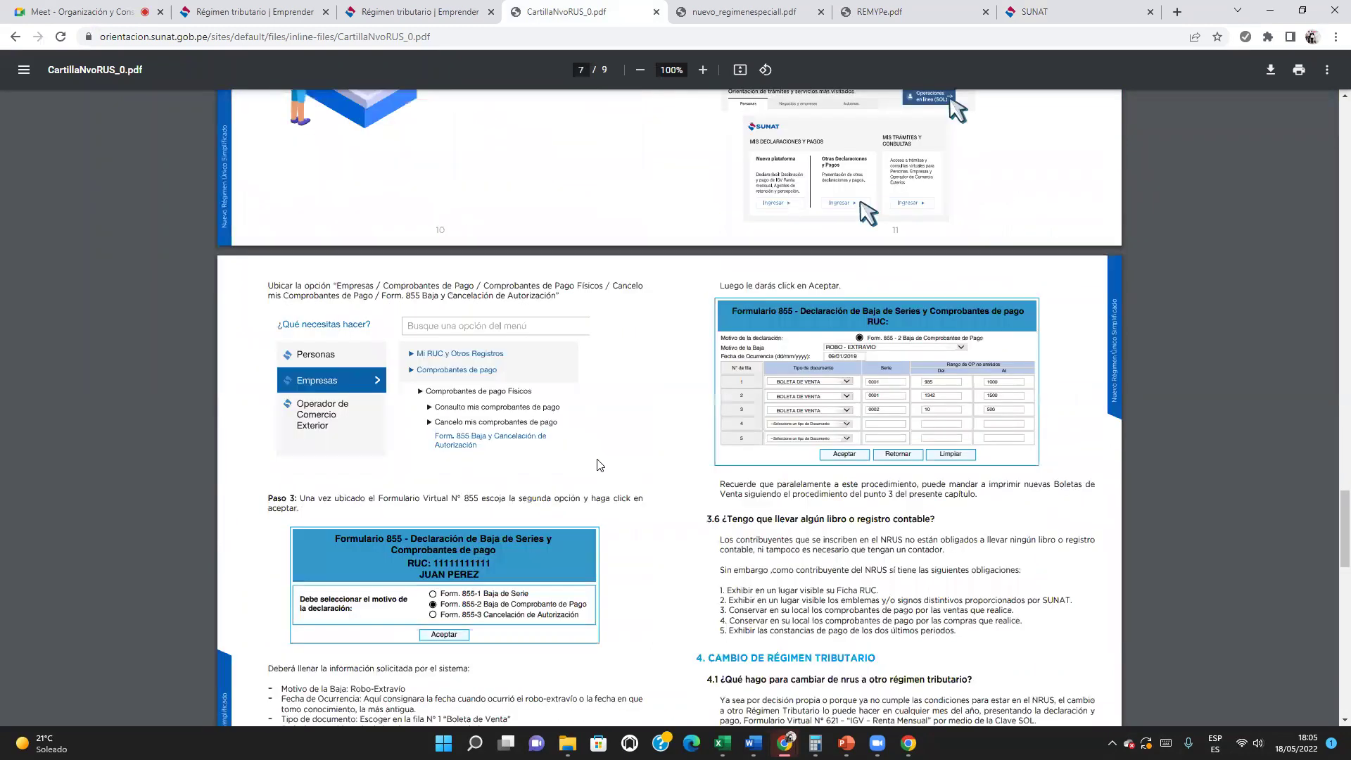
scroll(598, 465, "down", 2)
scroll(598, 465, "down", 6)
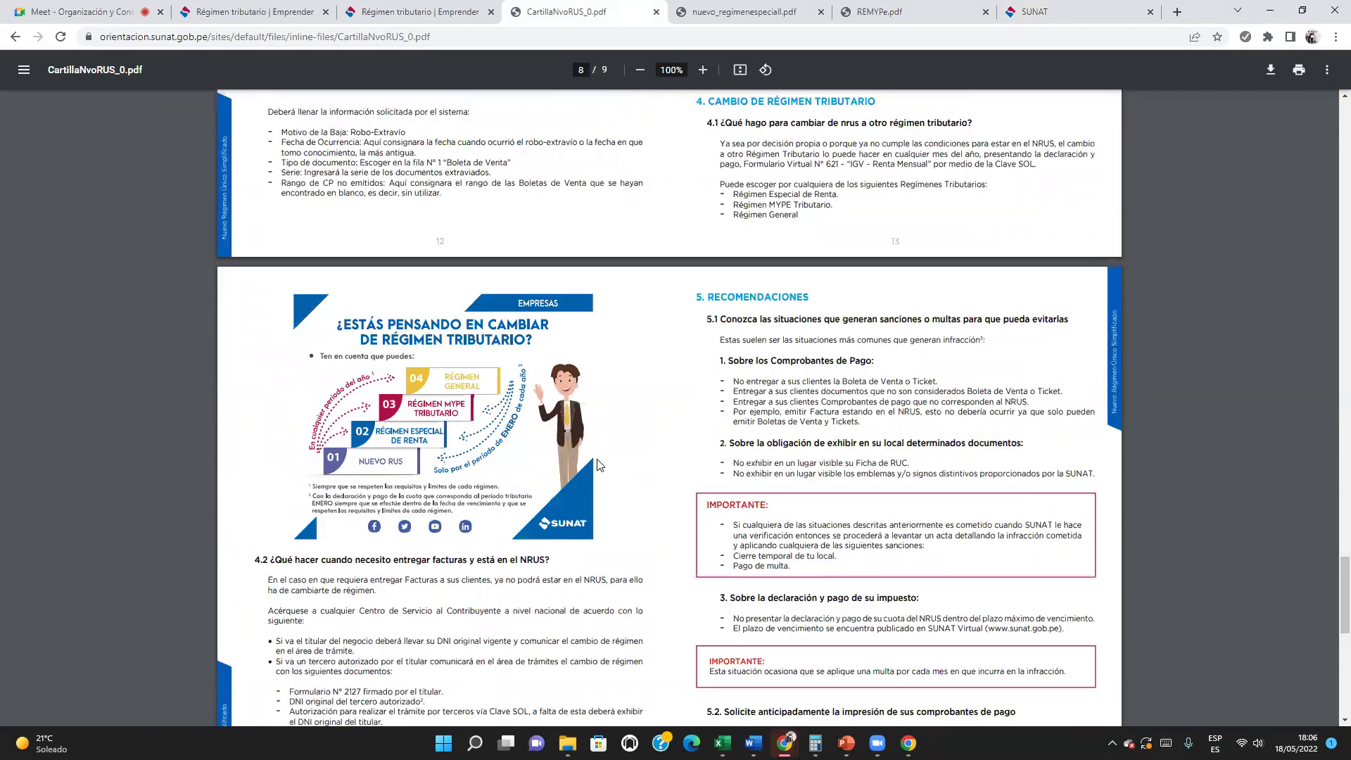
left_click(703, 70)
scroll(710, 151, "up", 3)
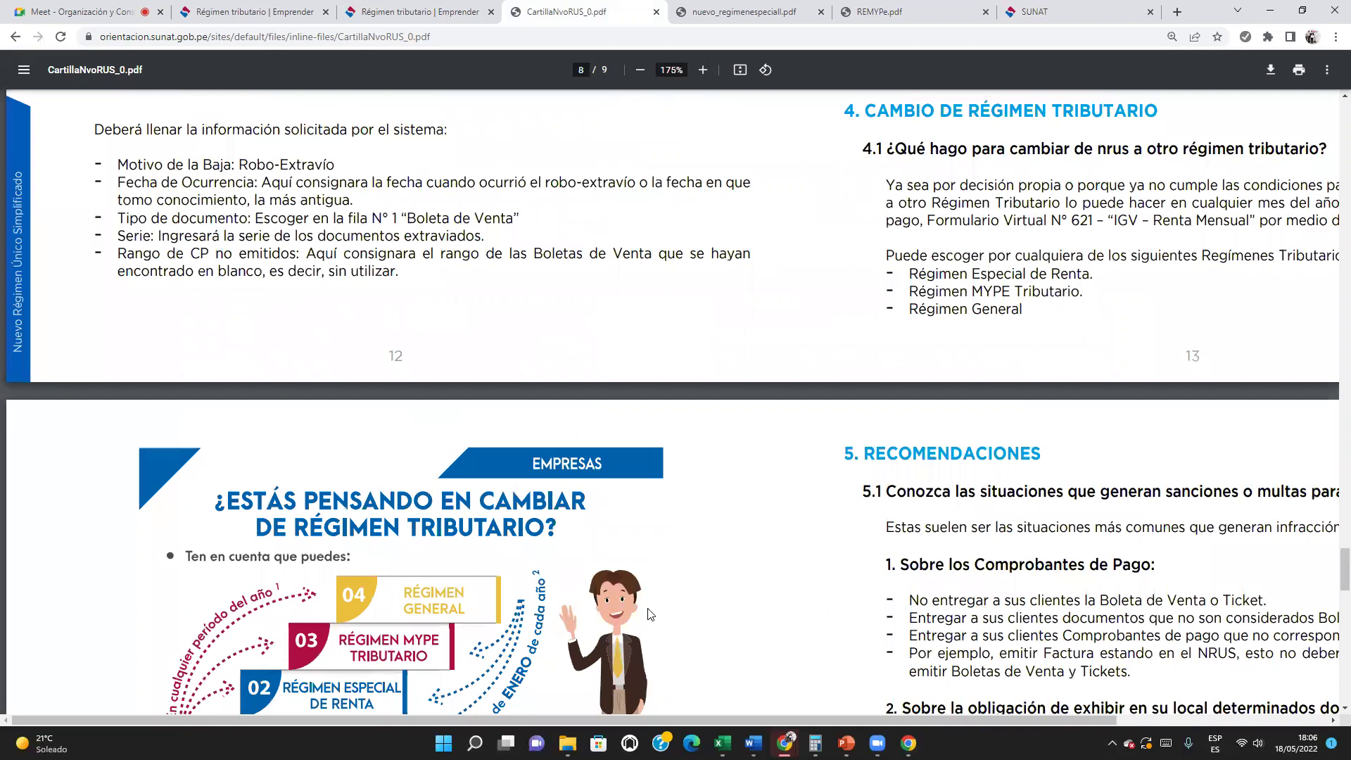
scroll(373, 454, "down", 5)
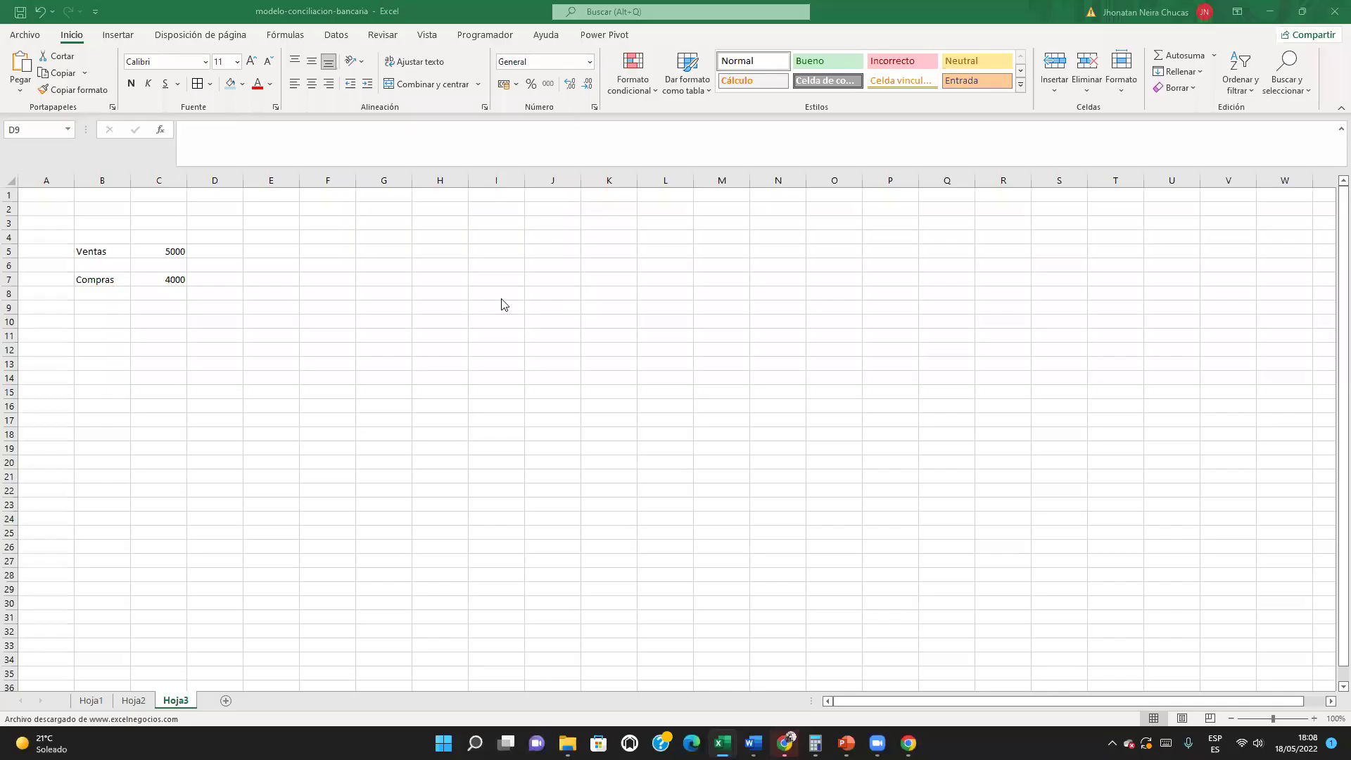
Step: In the Excel sheet Hoja3, fill the Ventas label and amount in B5:C5 with yellow
left_click_drag(90, 257, 185, 255)
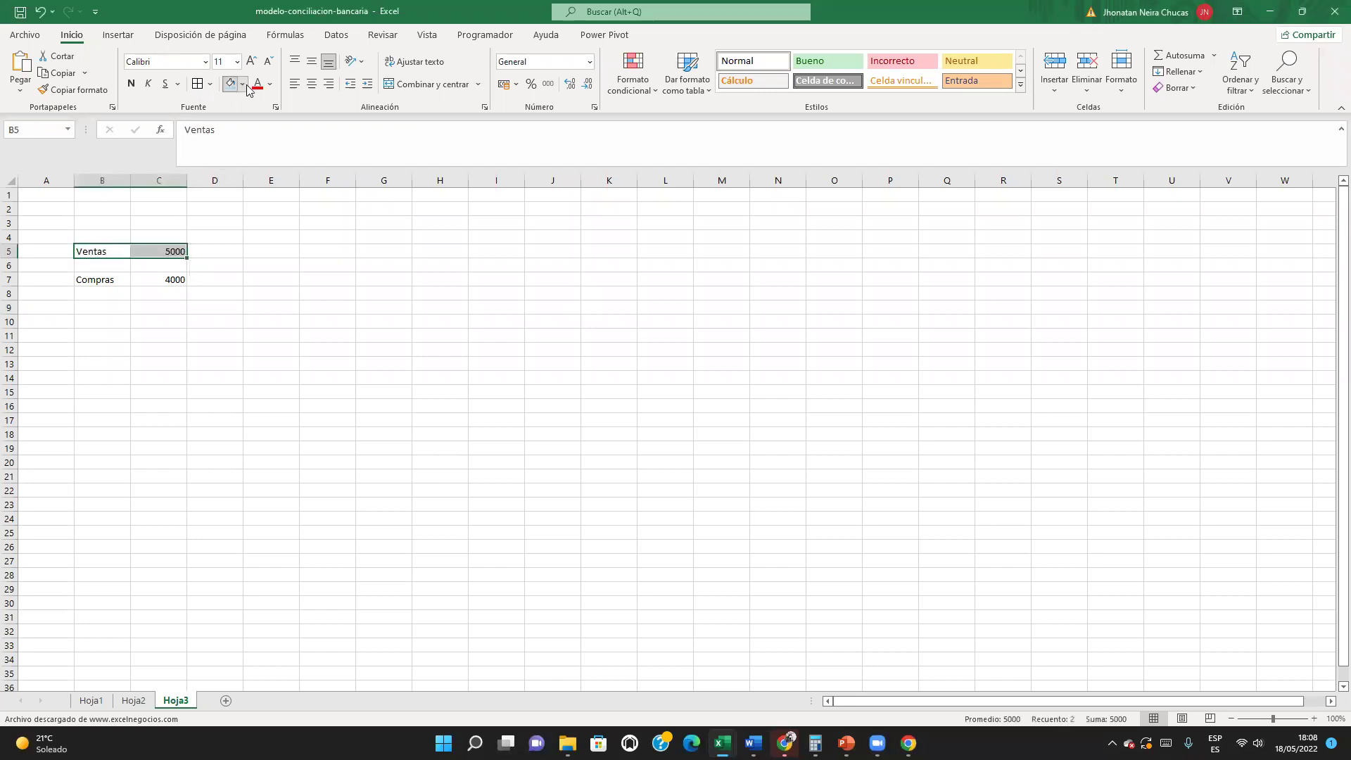
left_click(242, 83)
left_click(267, 216)
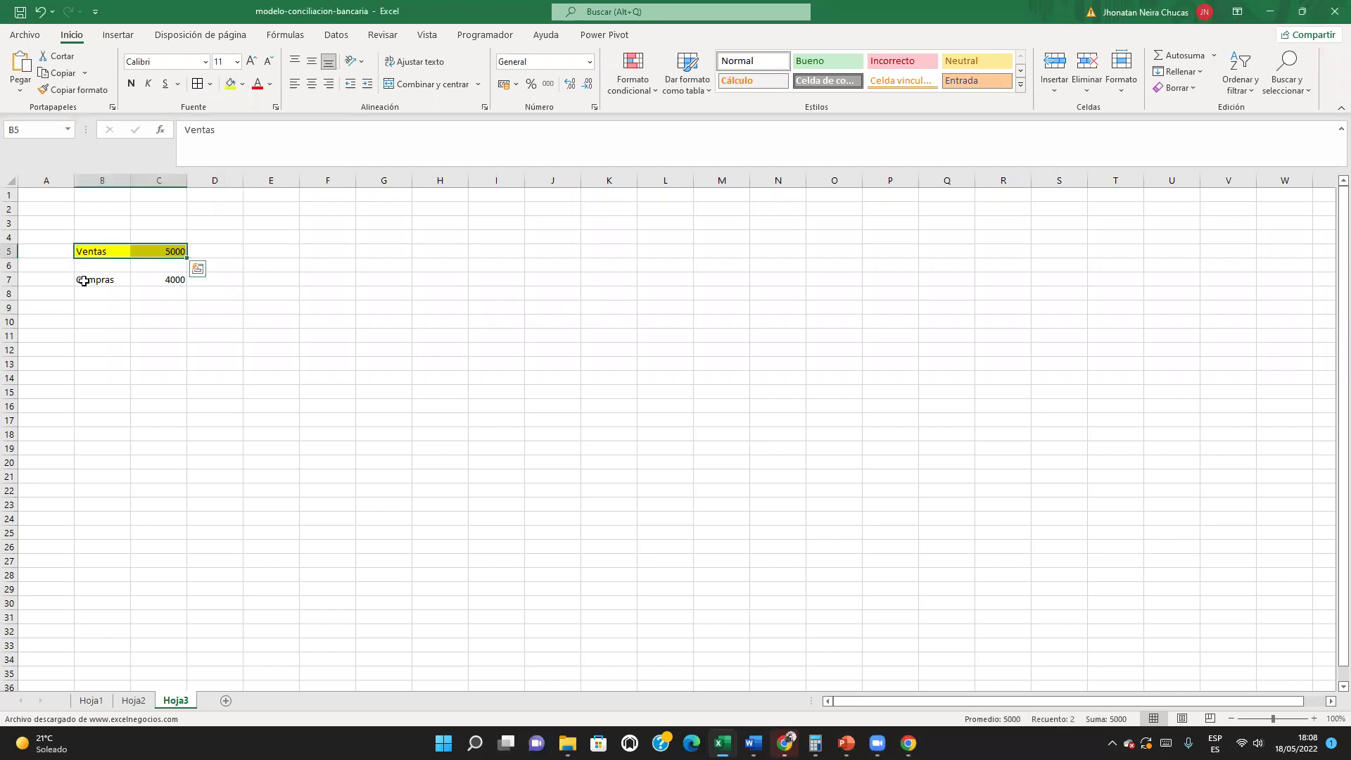
Step: Fill the Compras label and amount in B7:C7 with the standard orange color
left_click_drag(90, 280, 176, 280)
left_click(240, 85)
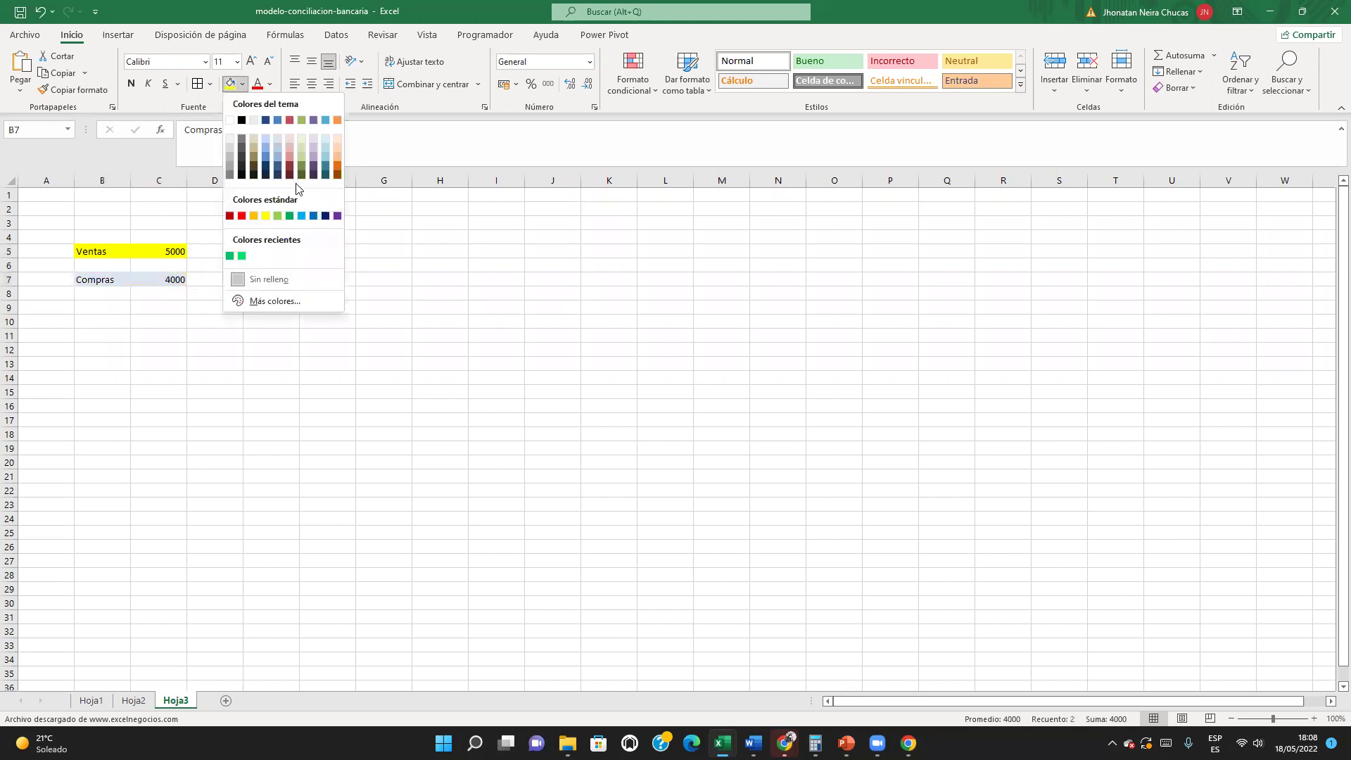
left_click(298, 218)
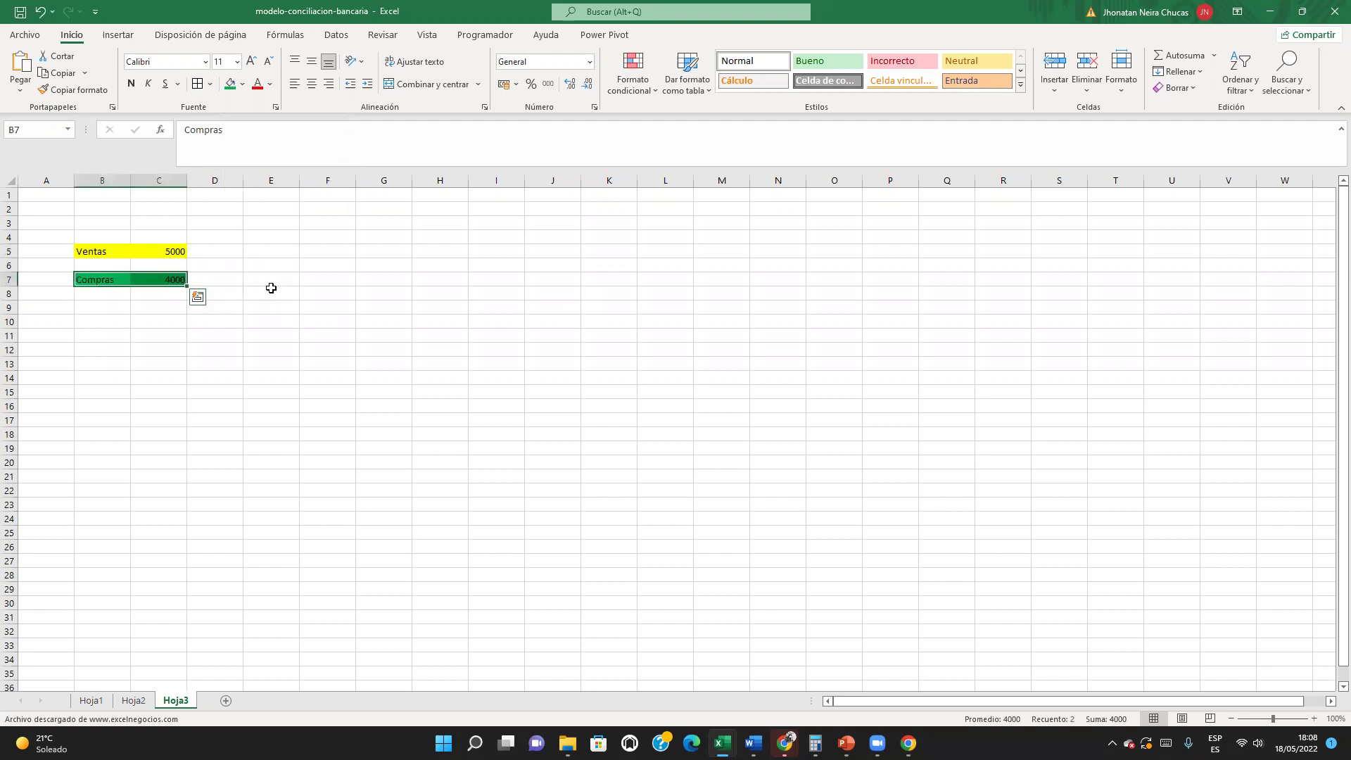
left_click(242, 85)
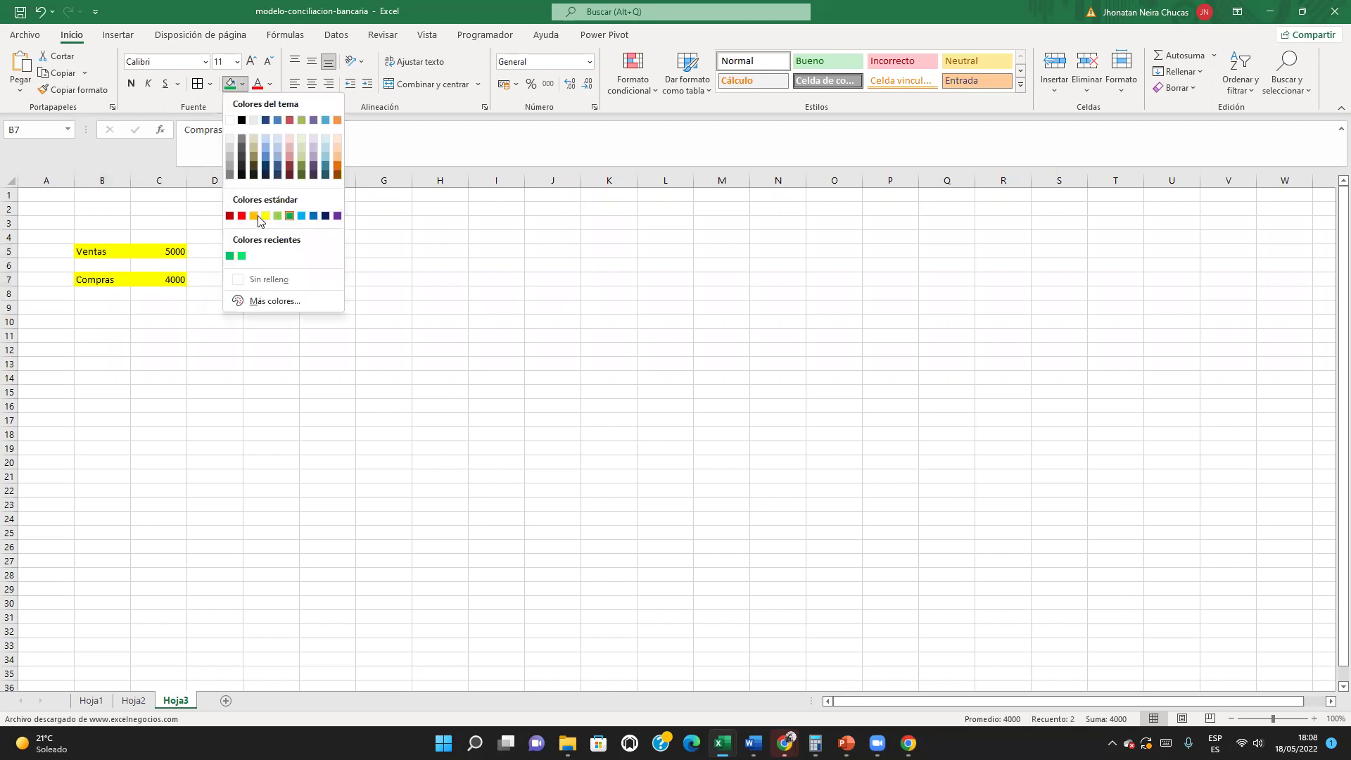
left_click(253, 215)
left_click(328, 377)
Step: Enlarge the font of columns B and C to size 22
left_click_drag(111, 178, 162, 180)
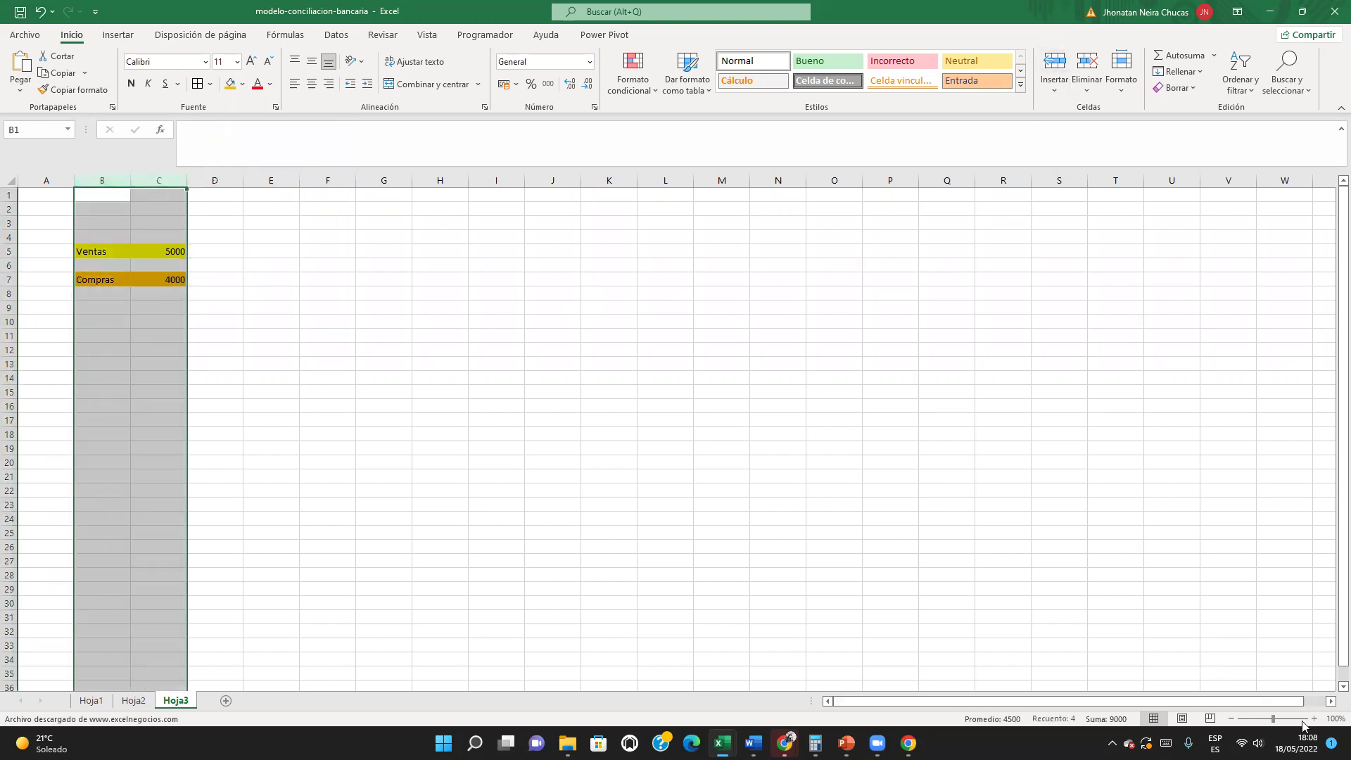
left_click(255, 69)
left_click(255, 69)
left_click(255, 69)
left_click(255, 68)
left_click(254, 68)
left_click(310, 456)
Step: Apply the two-decimal number format to the amounts in C5:D7 and widen column B to fit its labels
left_click_drag(158, 296, 190, 358)
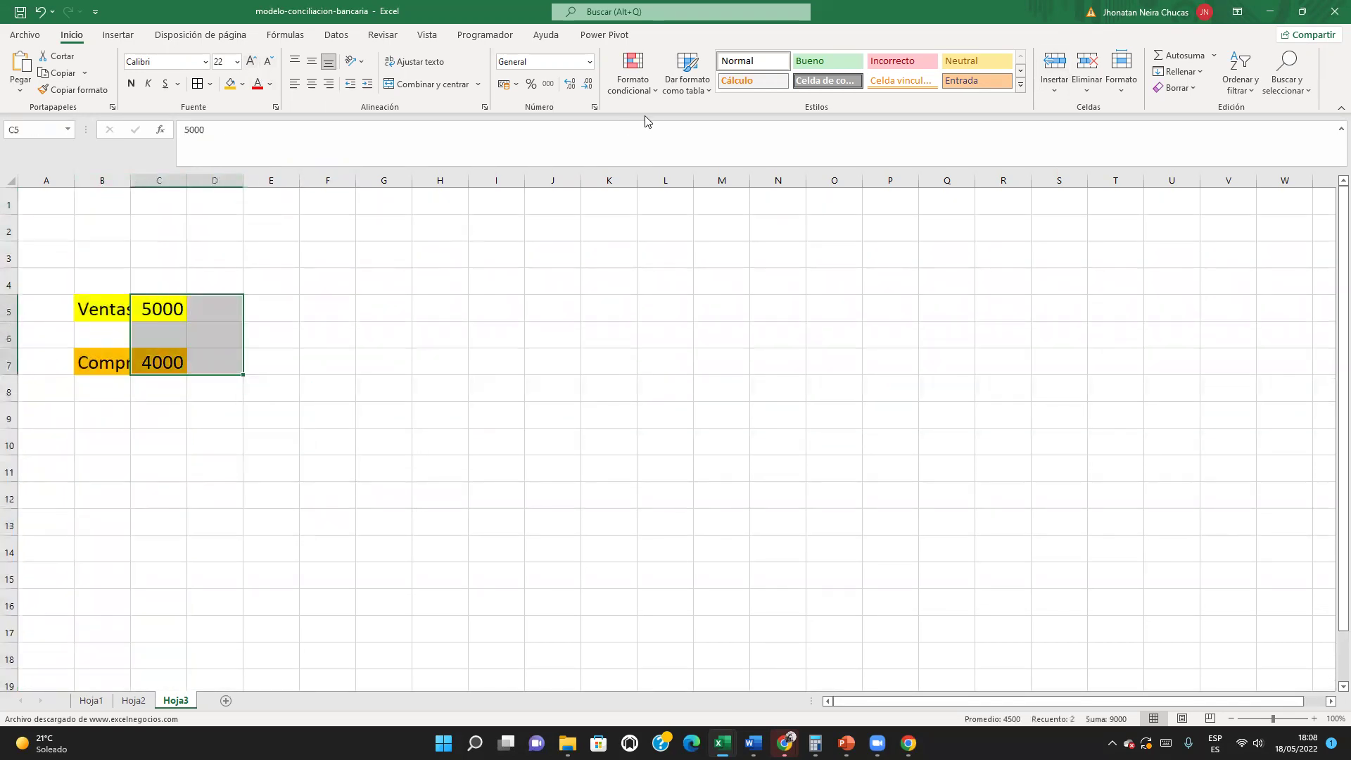
left_click(590, 63)
left_click(559, 120)
left_click(167, 415)
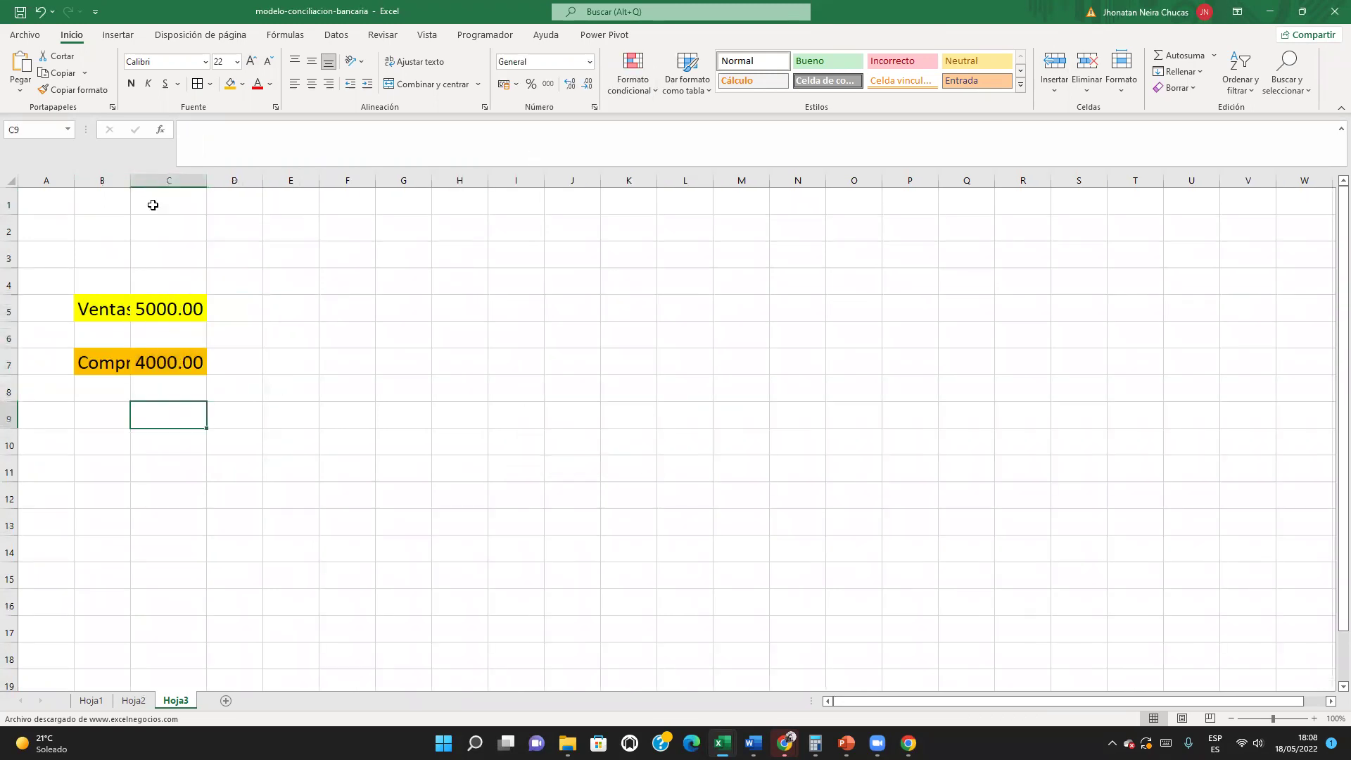
left_click_drag(131, 177, 181, 181)
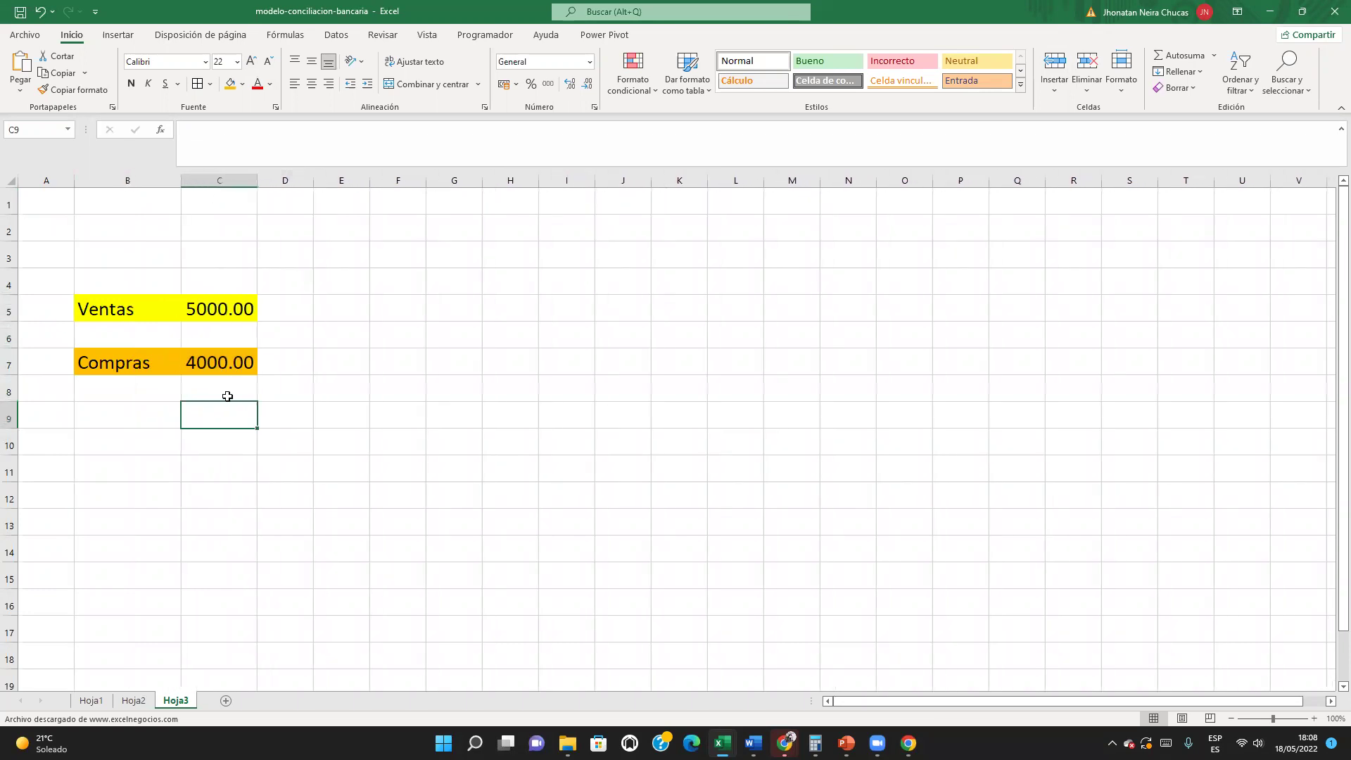
Step: Enter the label GANANCIA in B10 and calculate sales minus purchases in C10 with +C5-C7
left_click(154, 441)
type("G")
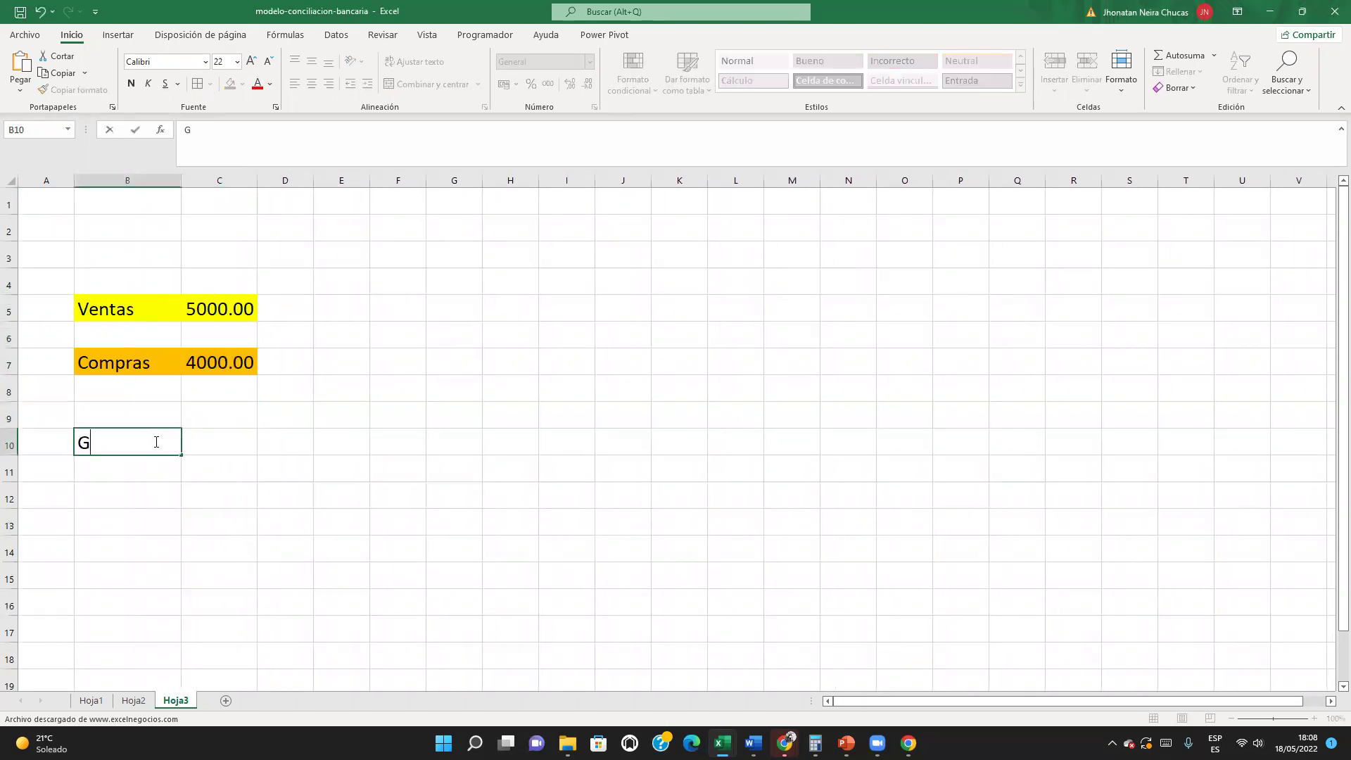
type("ANANCIA")
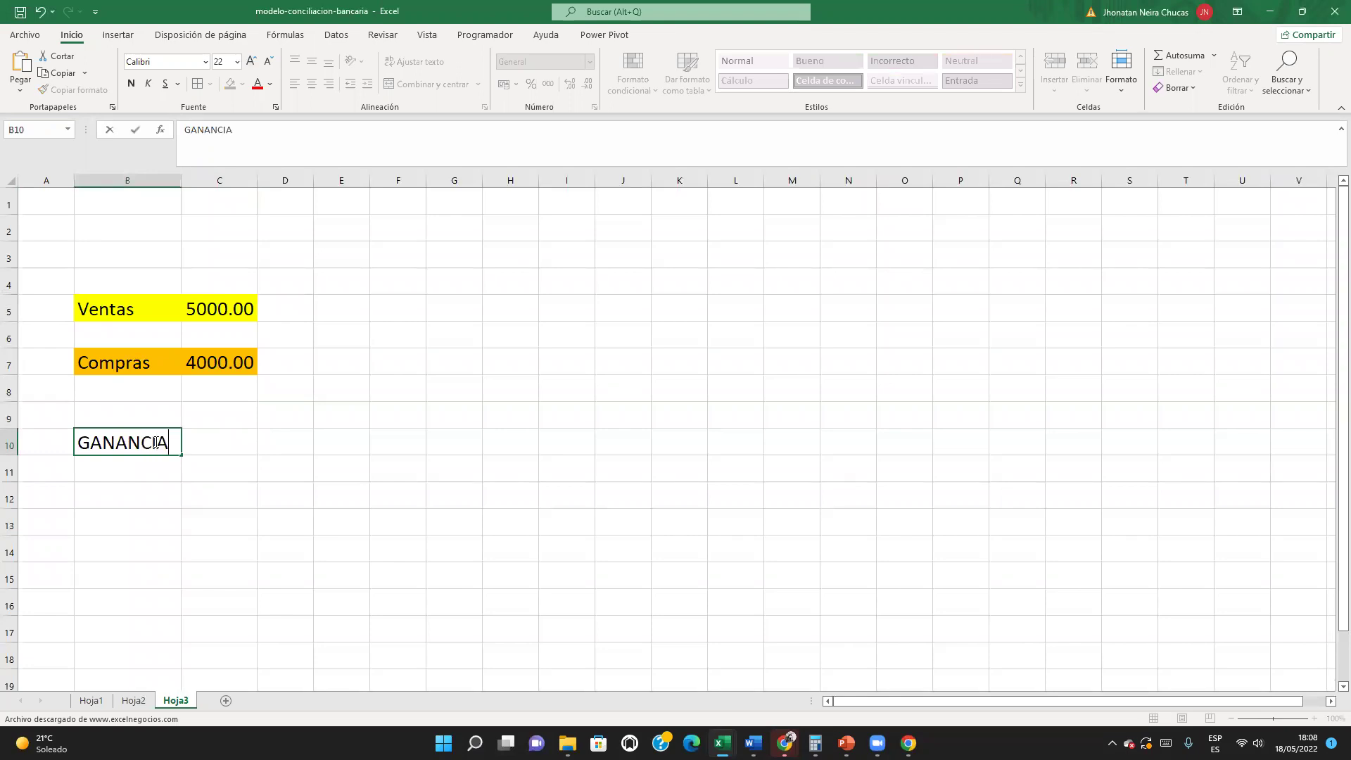
left_click(235, 445)
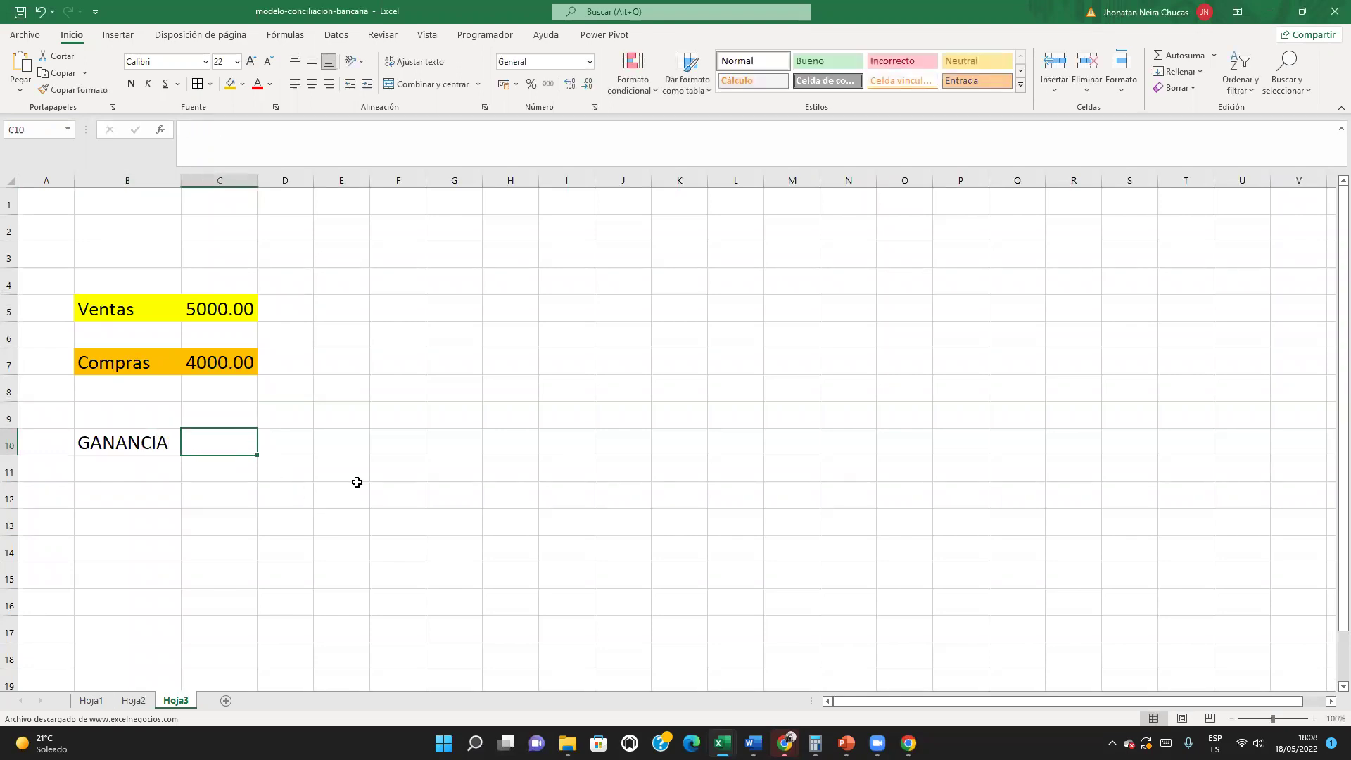
type("+")
left_click(228, 317)
type("-")
left_click(224, 362)
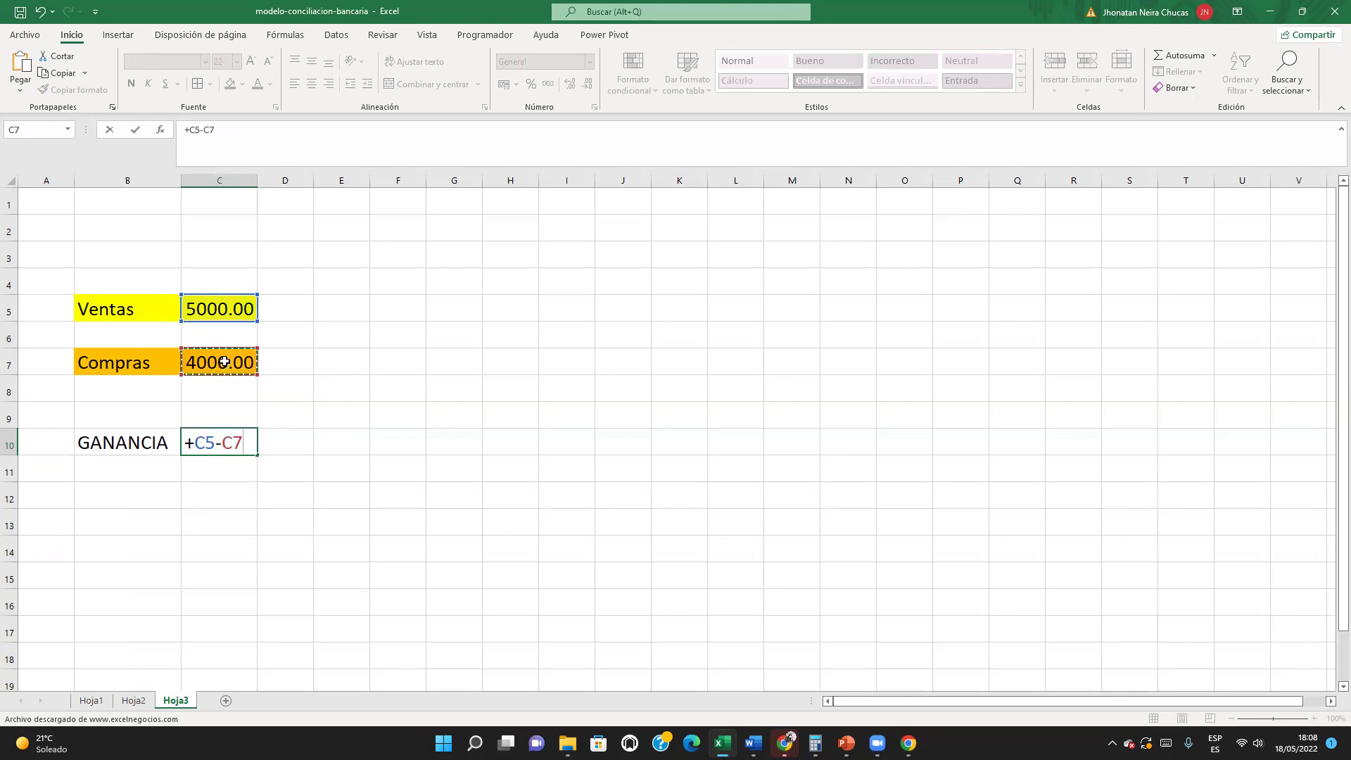
key("Return")
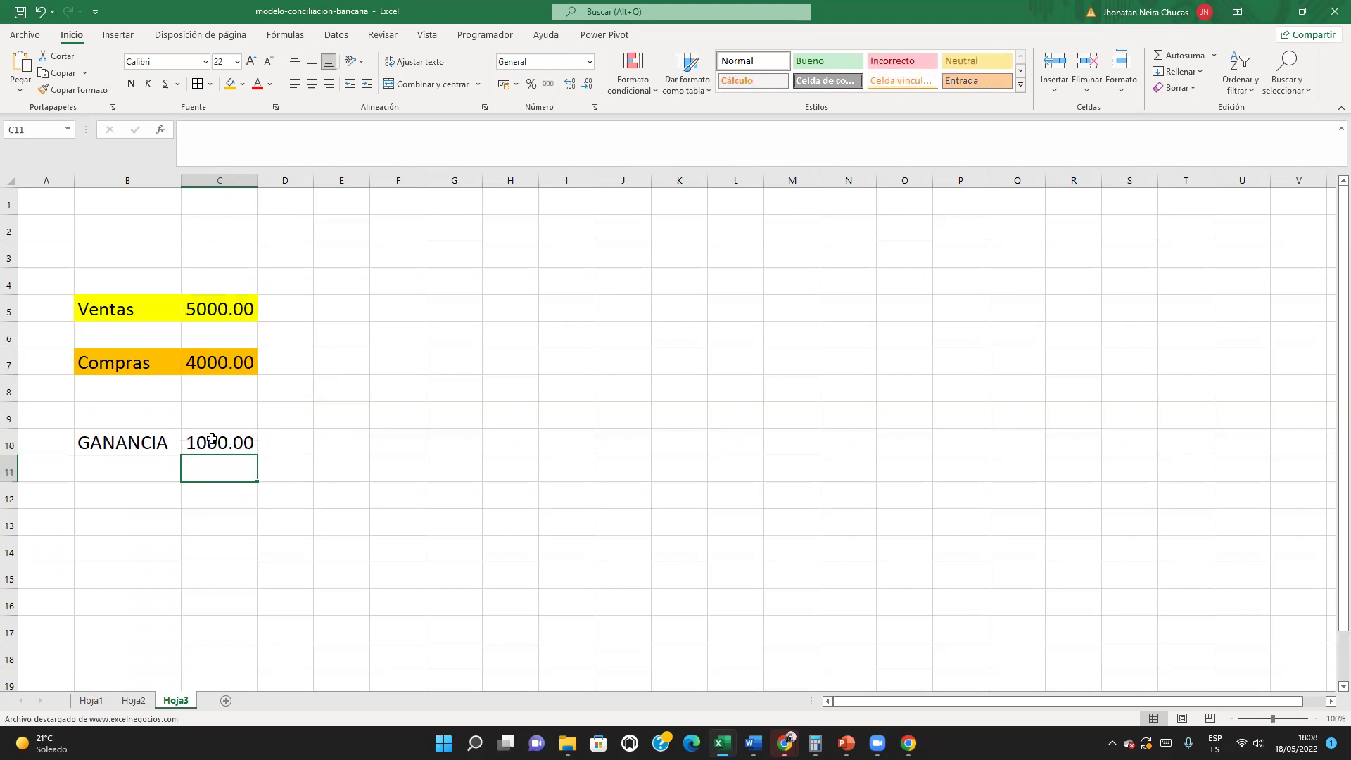
Step: Apply the Moneda currency format to the amounts in C4:C12
left_click_drag(203, 296, 226, 497)
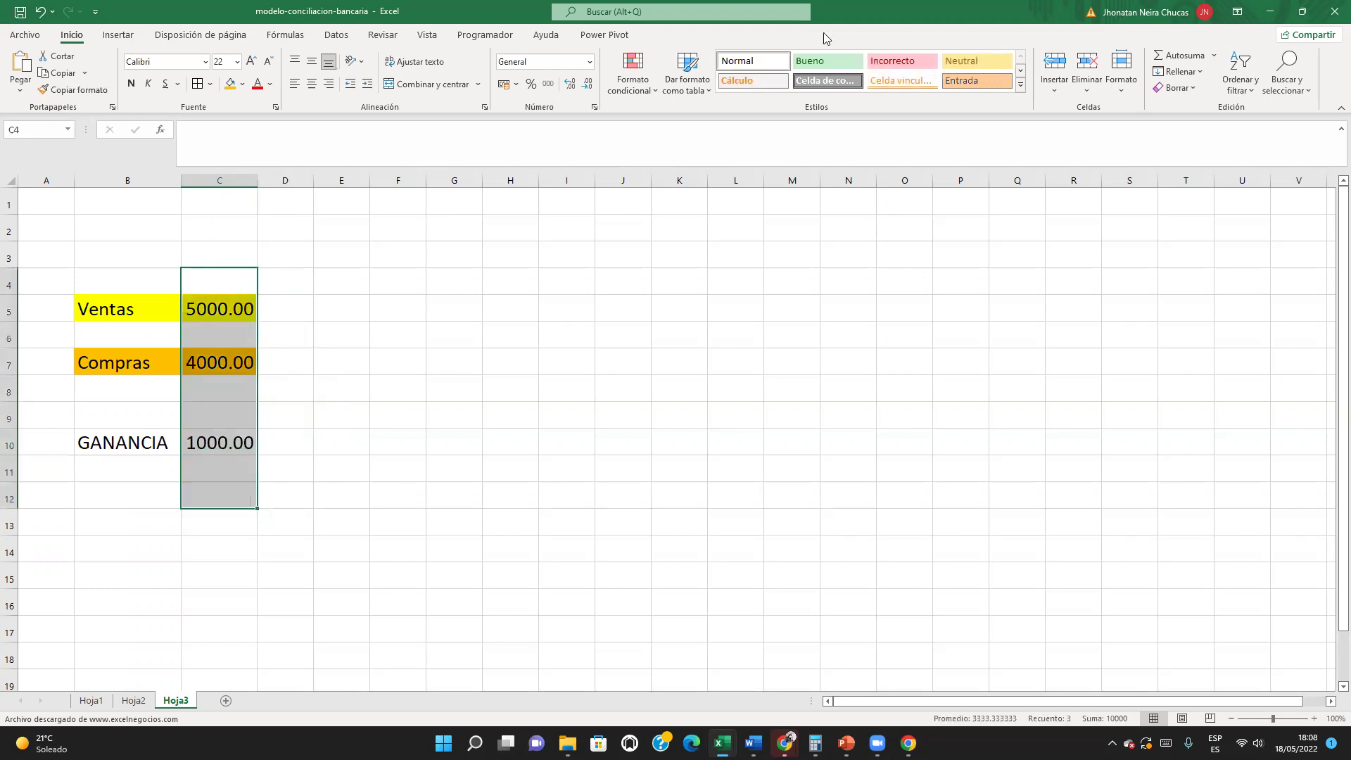
left_click(589, 64)
left_click(557, 149)
left_click(419, 458)
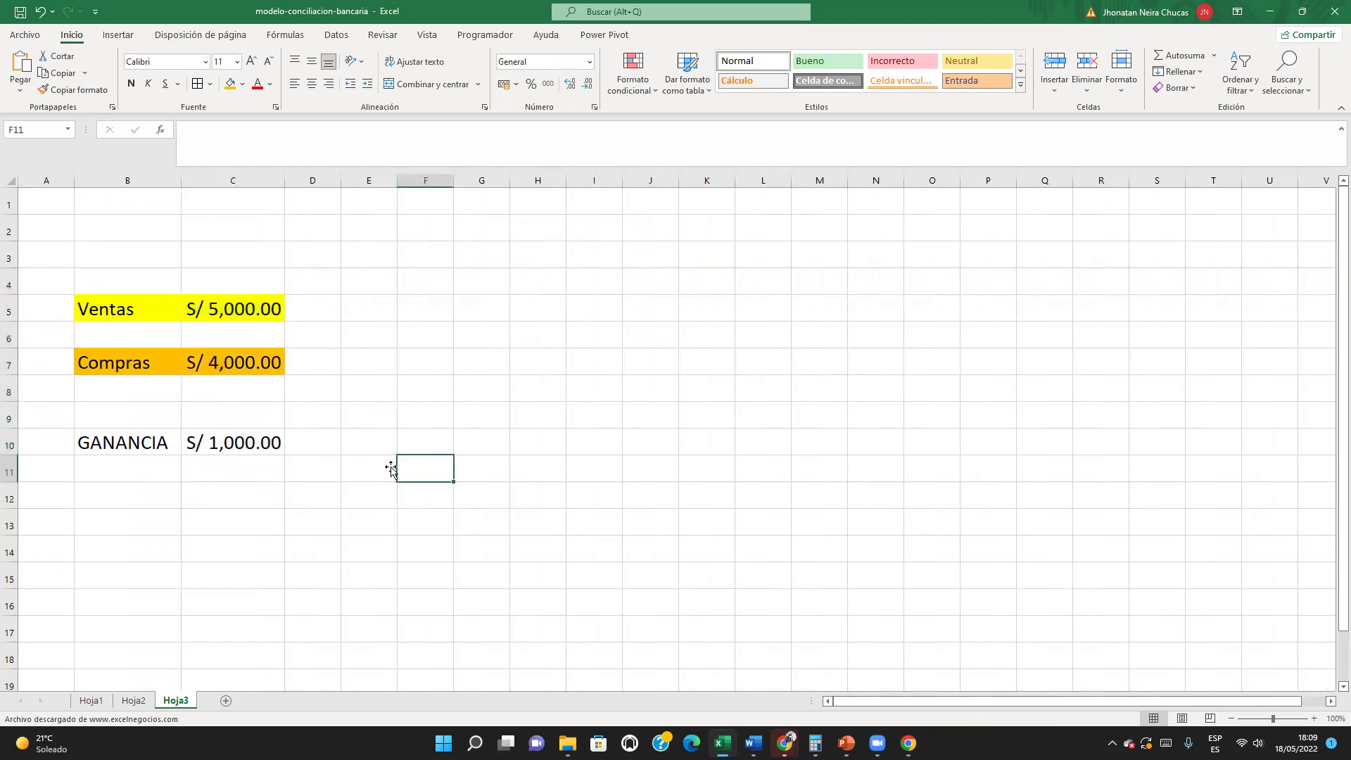
Step: Enter the label IMPUESTO in B11, below GANANCIA
left_click(154, 469)
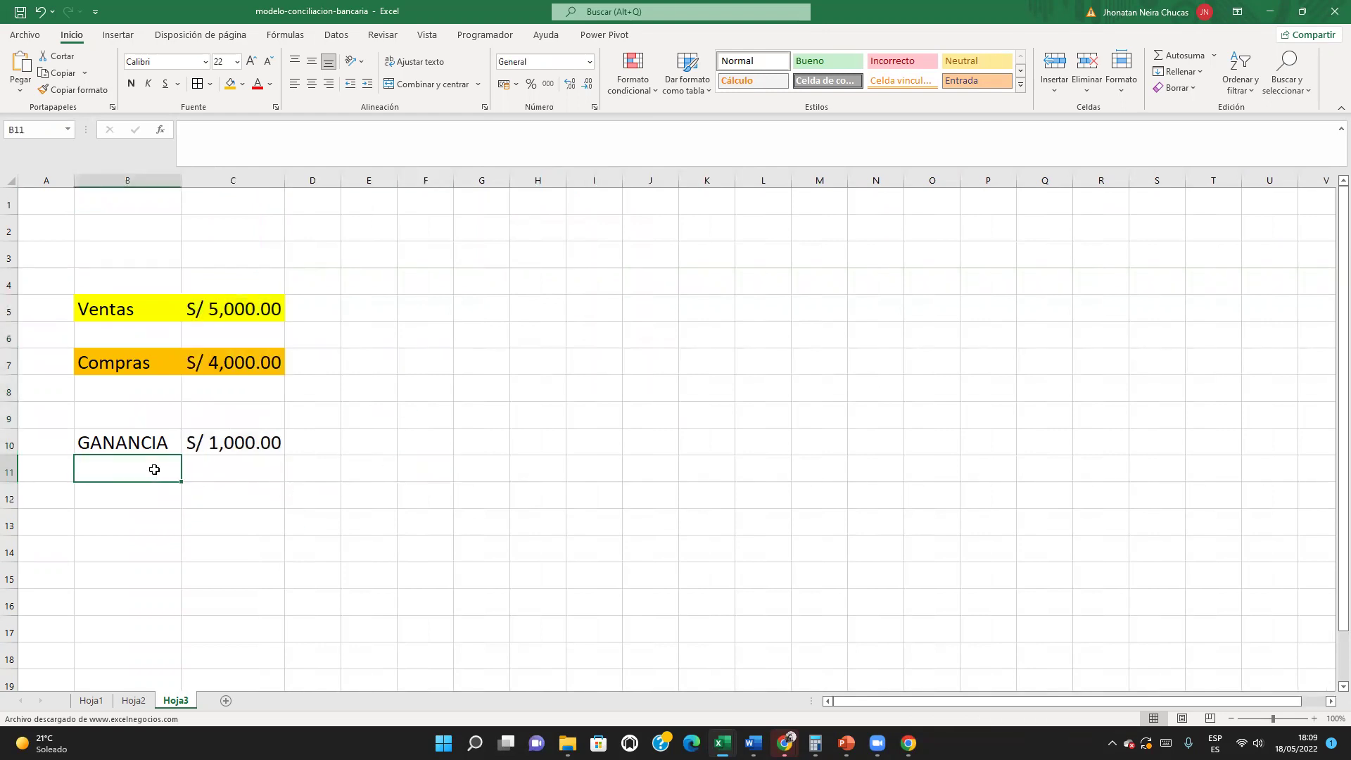
type("IMPUESTO")
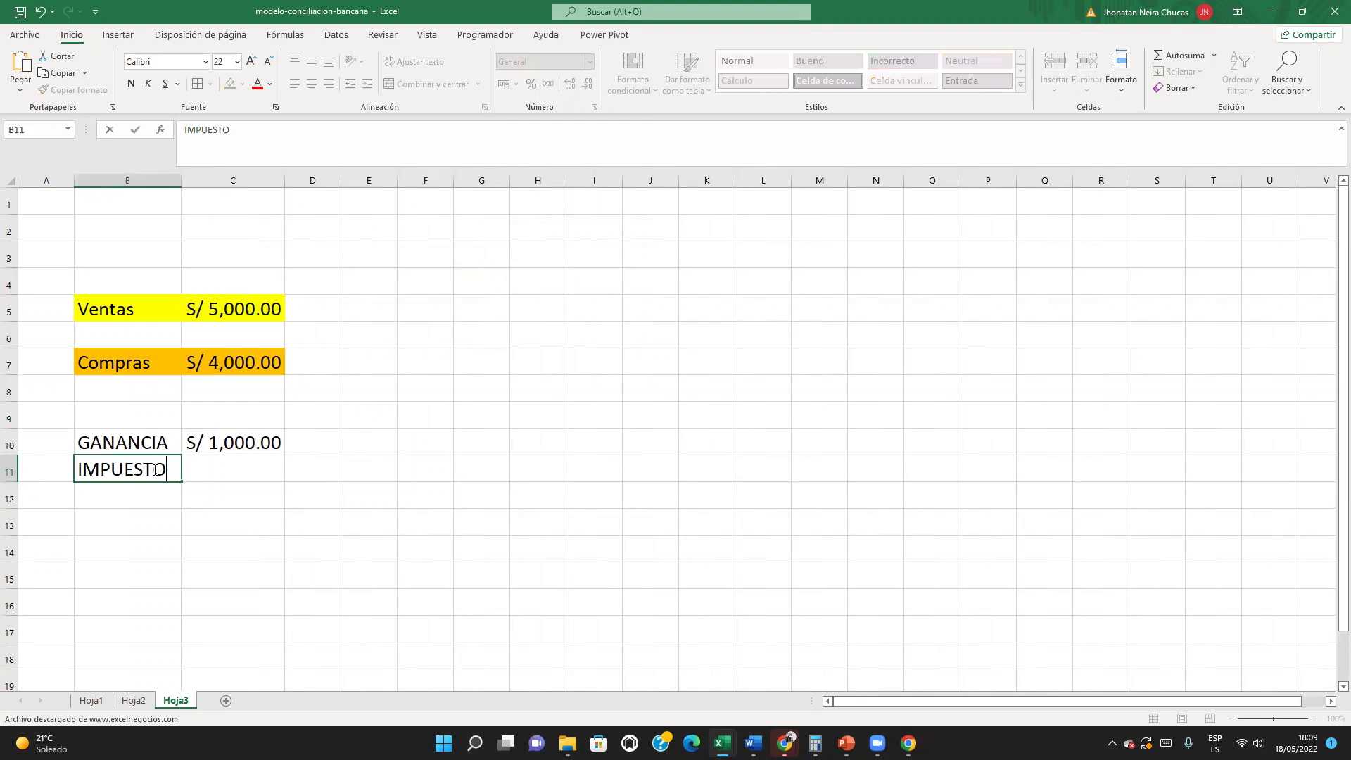
left_click(290, 519)
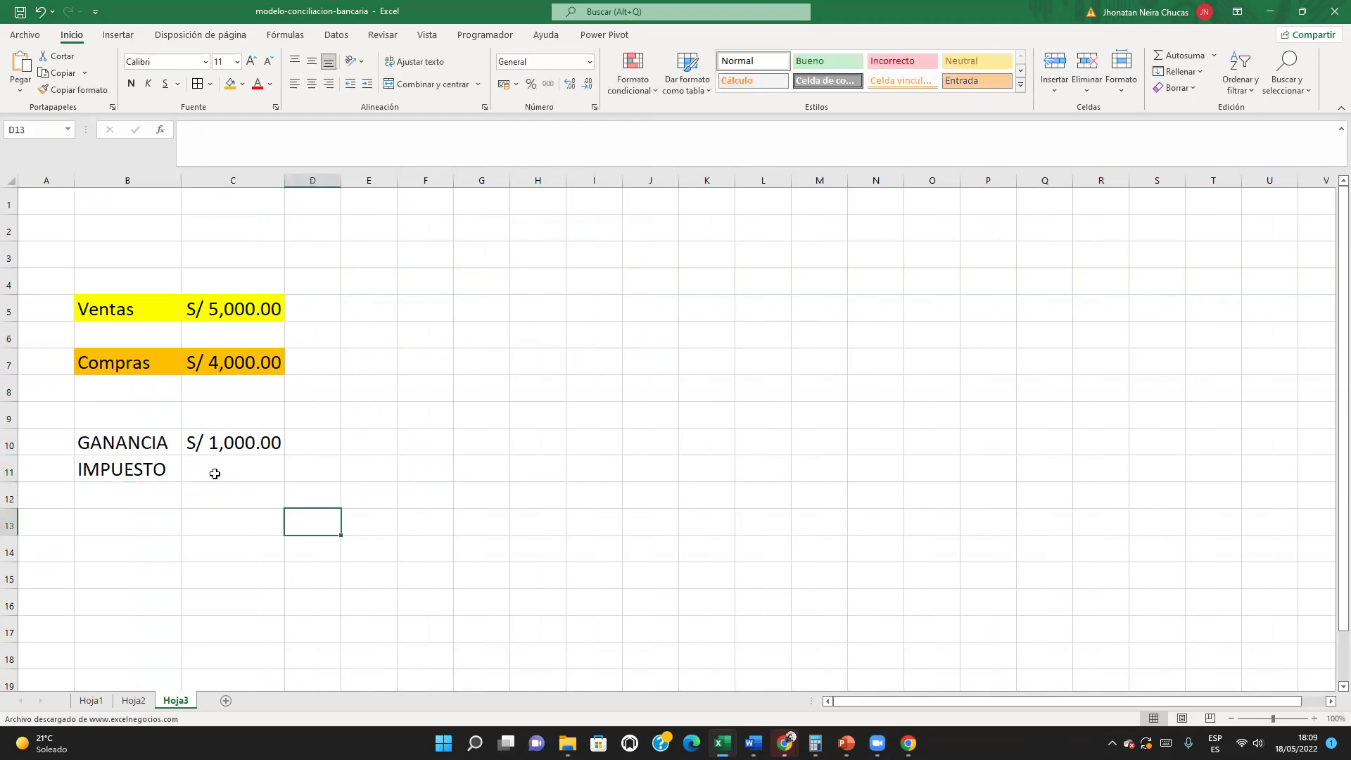
left_click(165, 496)
left_click(159, 465)
left_click(157, 502)
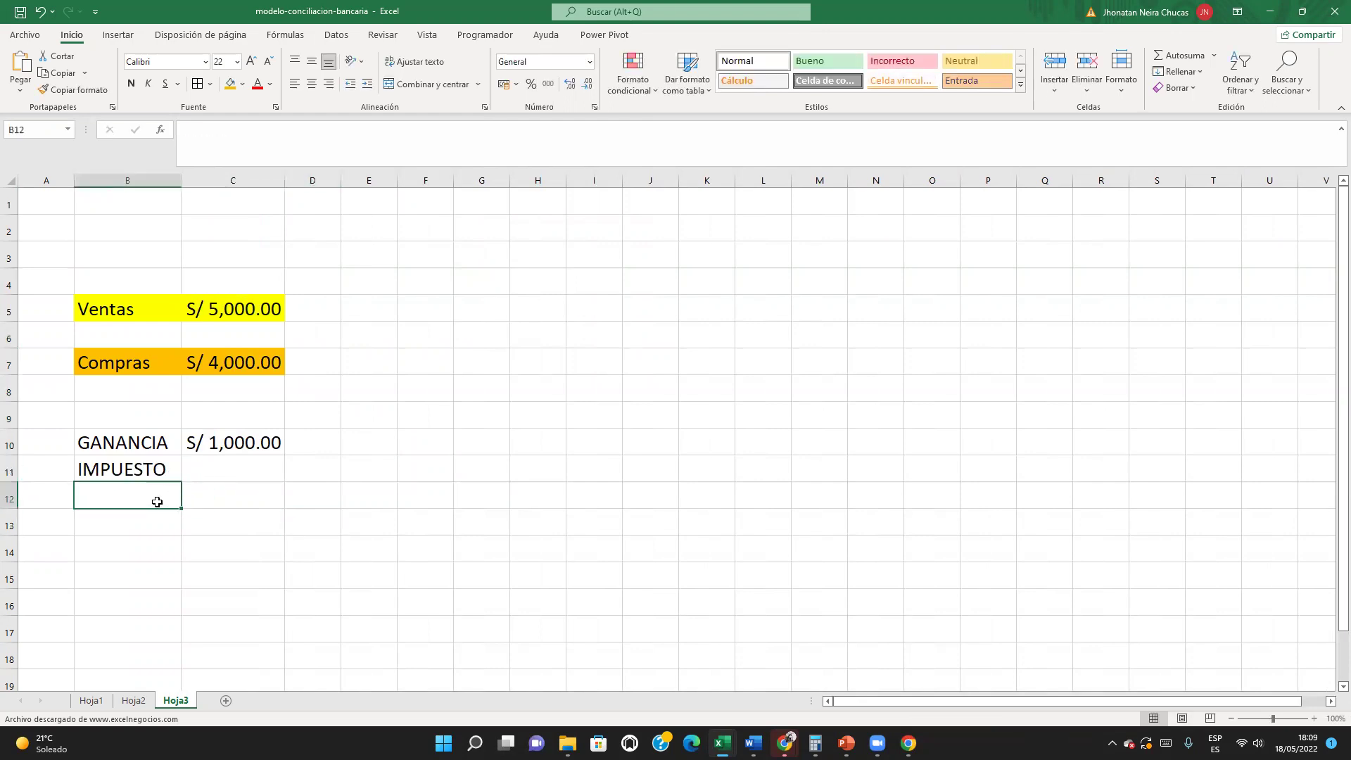
left_click(166, 458)
Step: Enter RUS in F4 and CATEGORIA I in G4, beside the sales and purchases figures
left_click(446, 287)
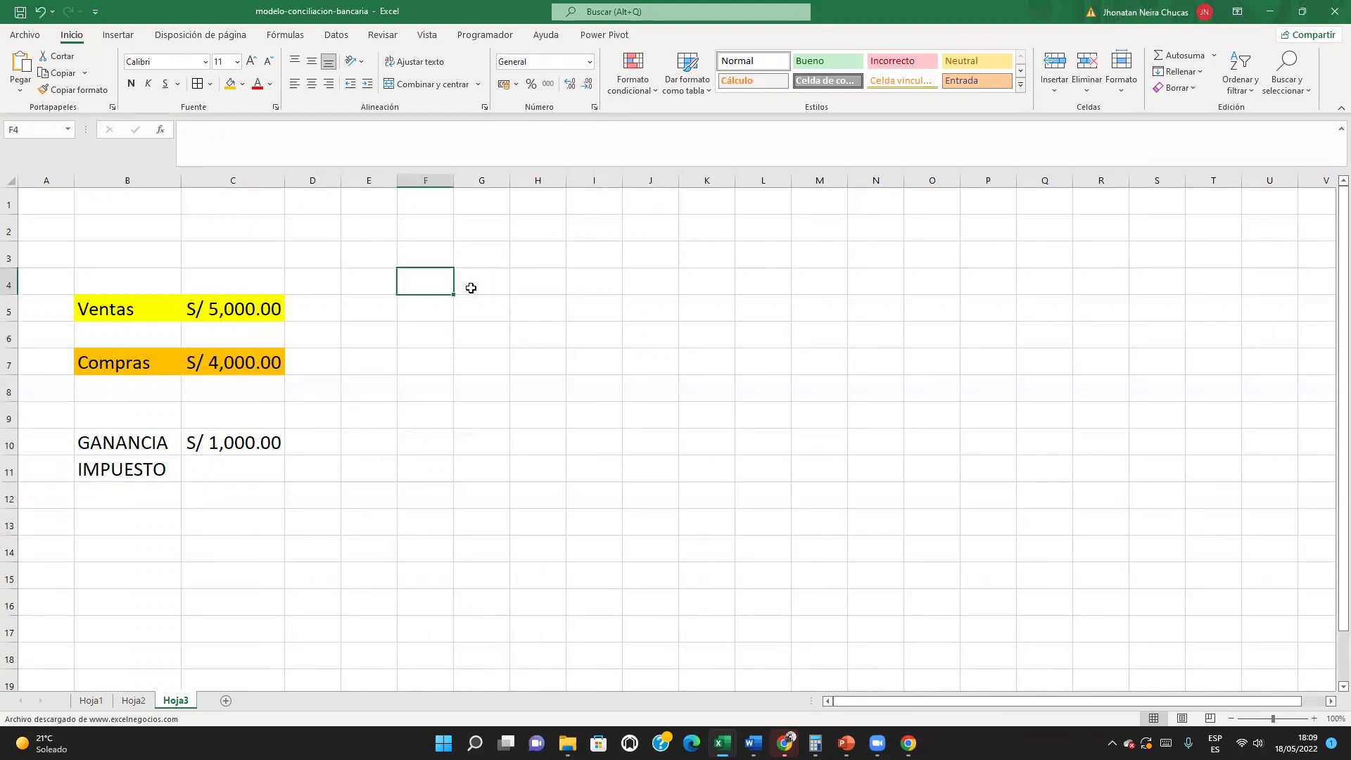
type("RU")
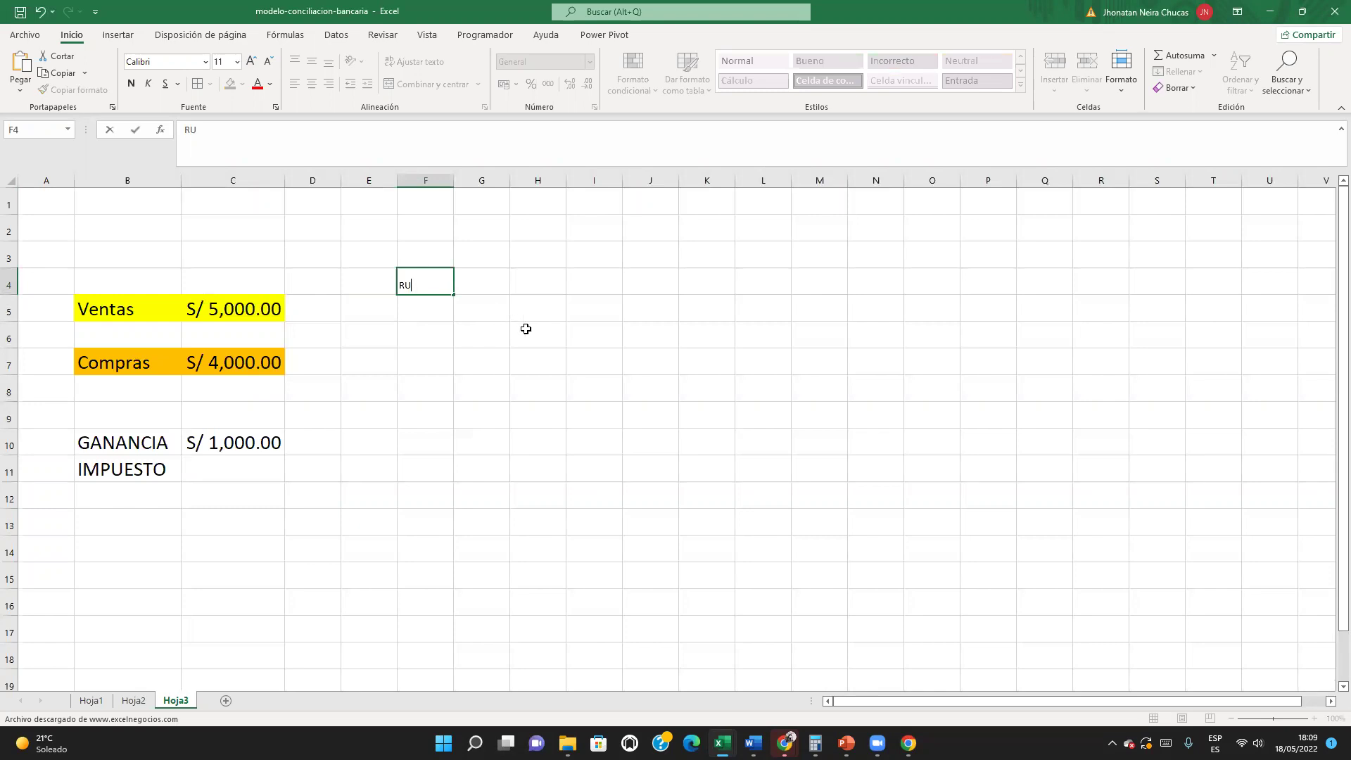
type("S")
left_click(500, 277)
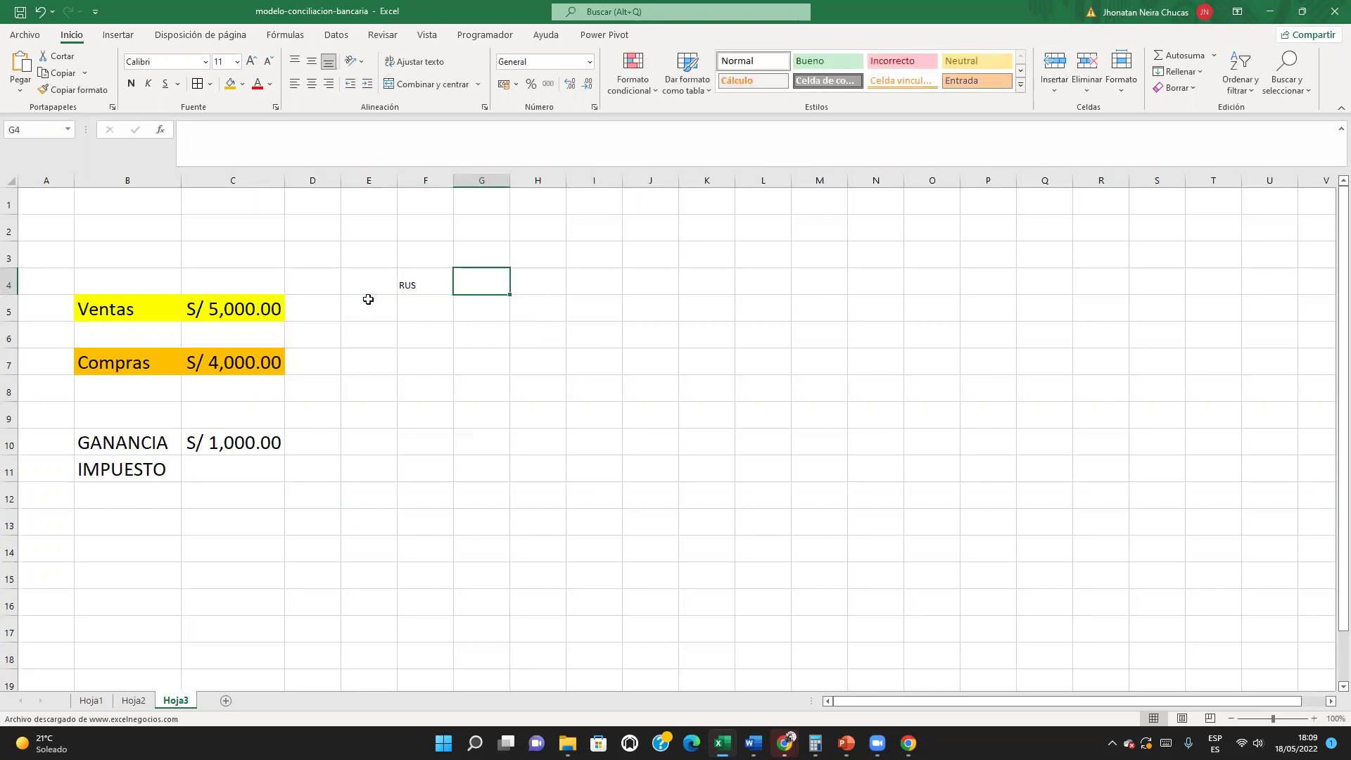
left_click(205, 306)
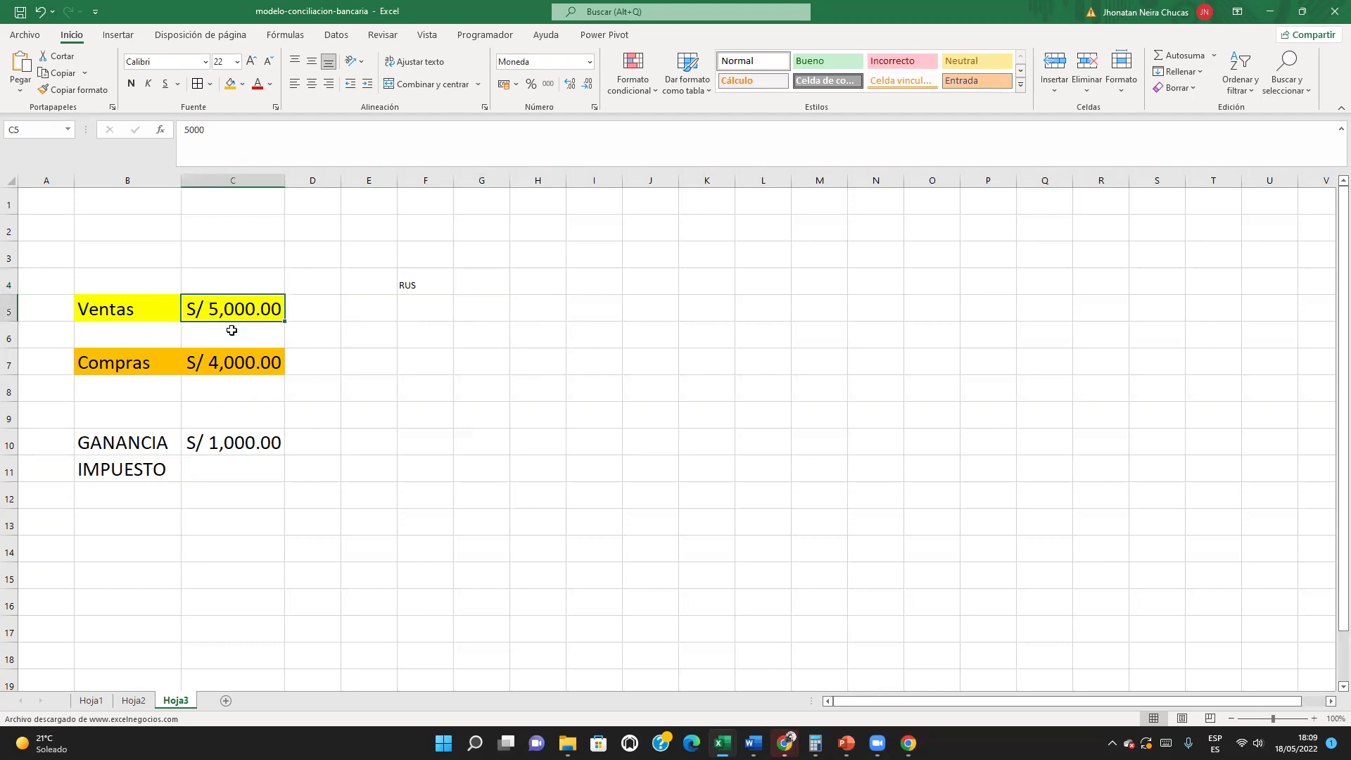
left_click(482, 266)
left_click(489, 289)
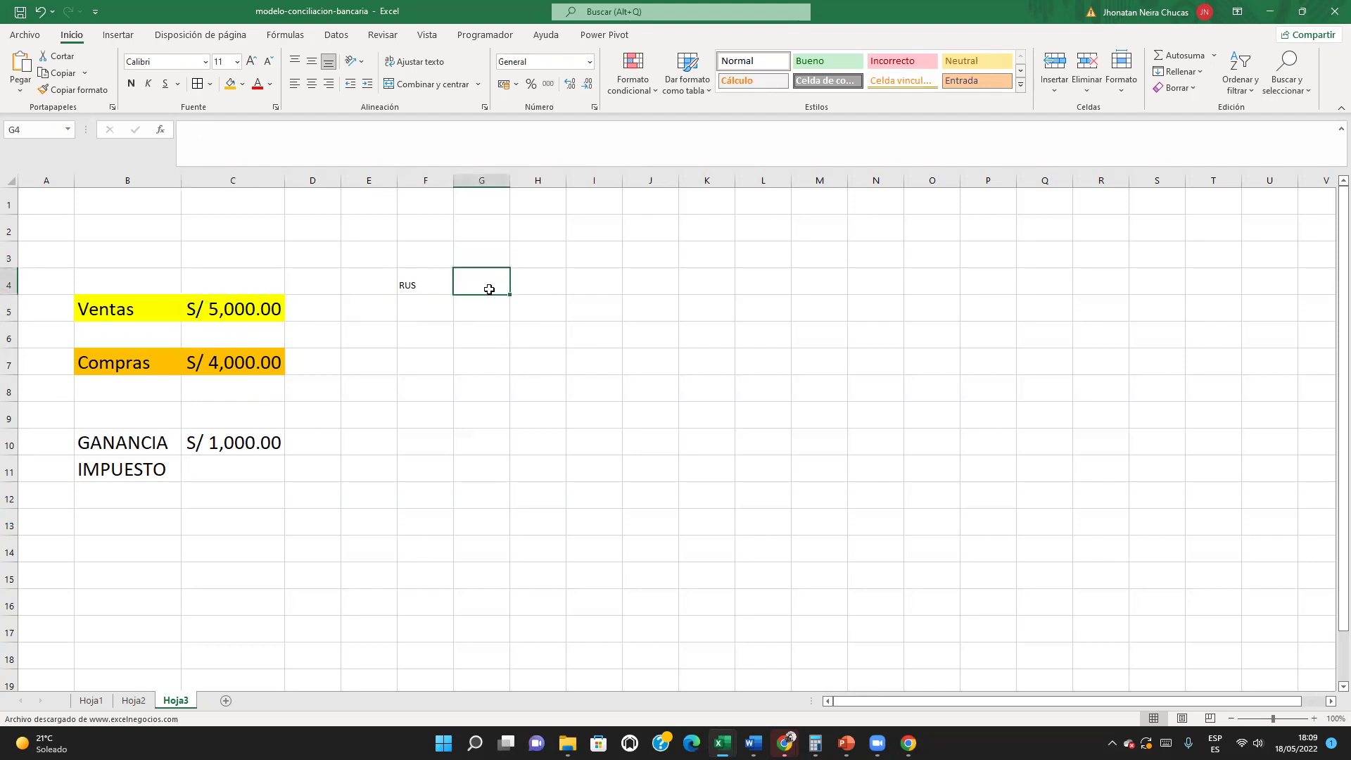
type("CA")
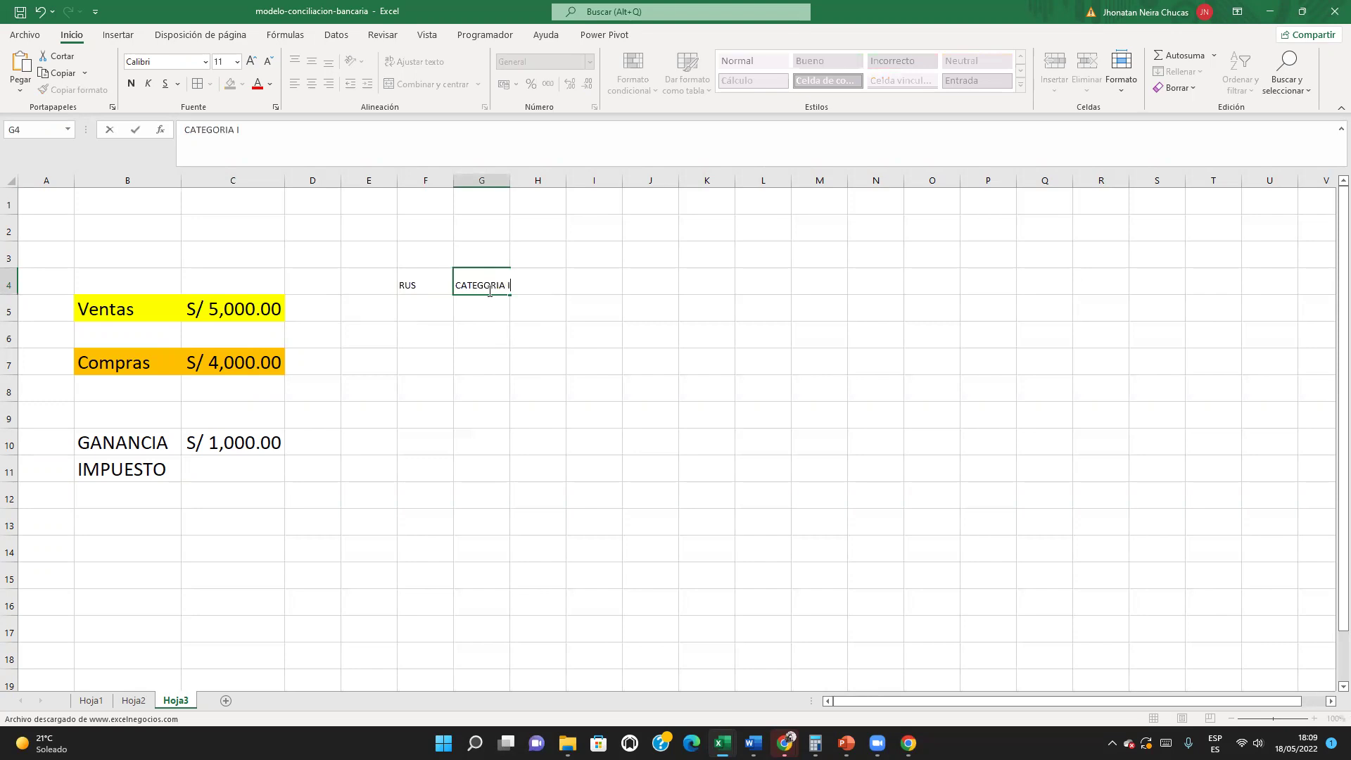
type("TEGORIA I")
left_click(595, 335)
Step: Enter 20 in H4 as the category's fee and widen column G to fit CATEGORIA I
left_click(549, 279)
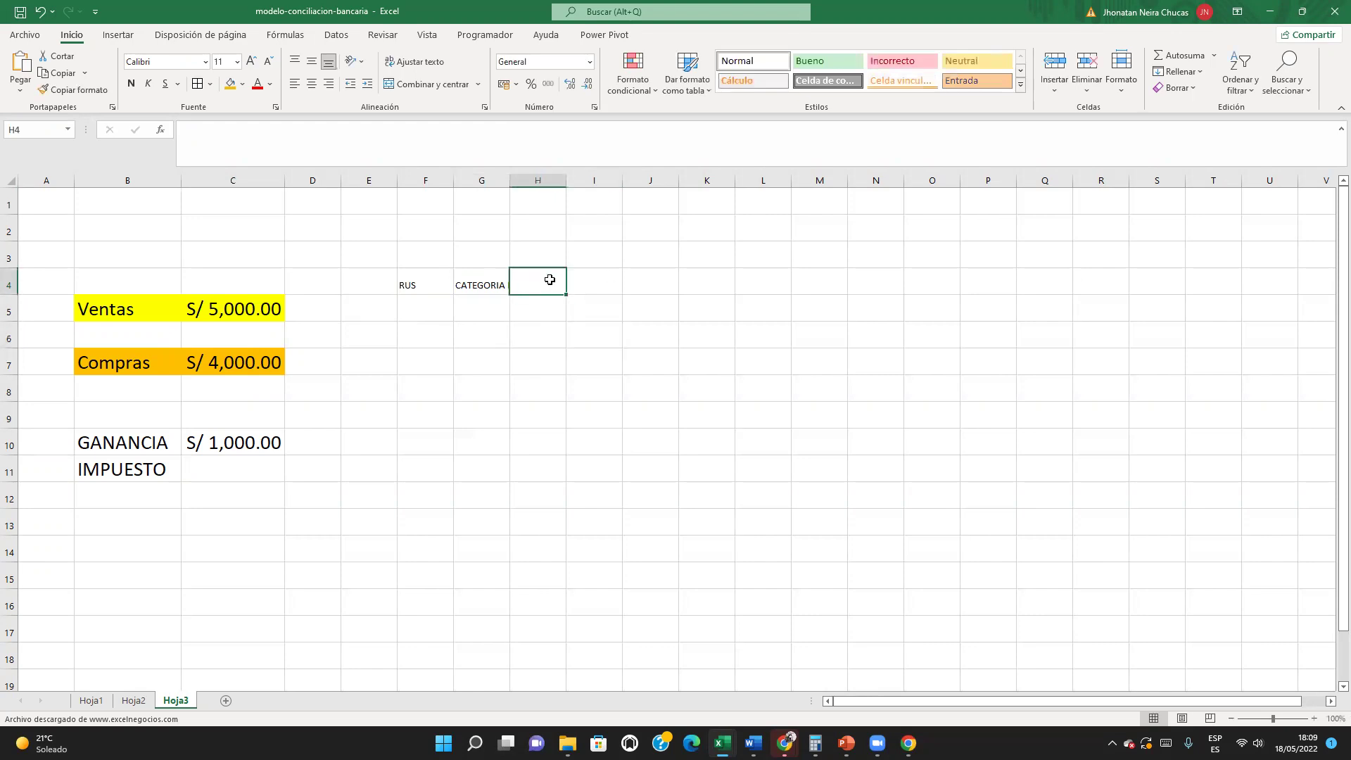
type("20")
left_click(674, 408)
left_click_drag(510, 184, 528, 183)
Step: Enter 20 as the IMPUESTO amount in C11 and subtract it from the profit in C12 with +C10-C11
left_click(211, 467)
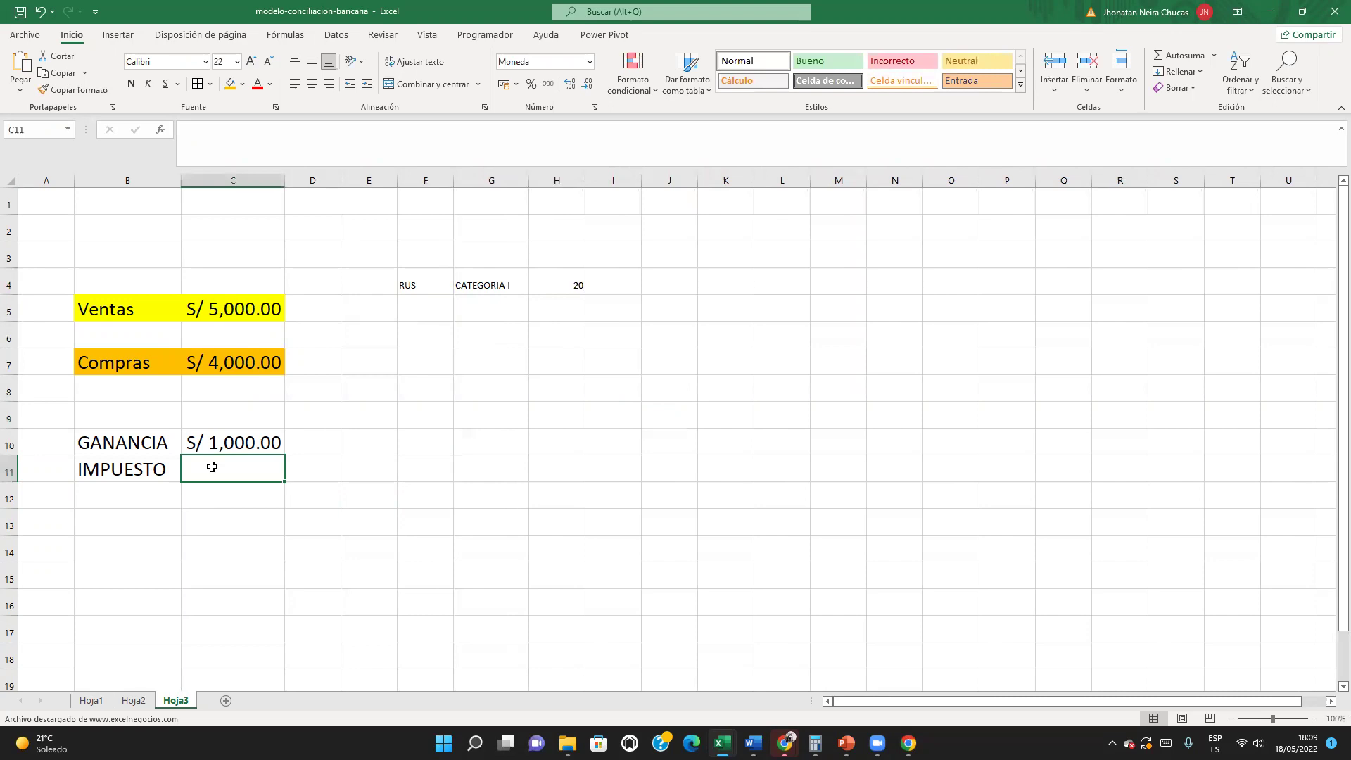
type("20")
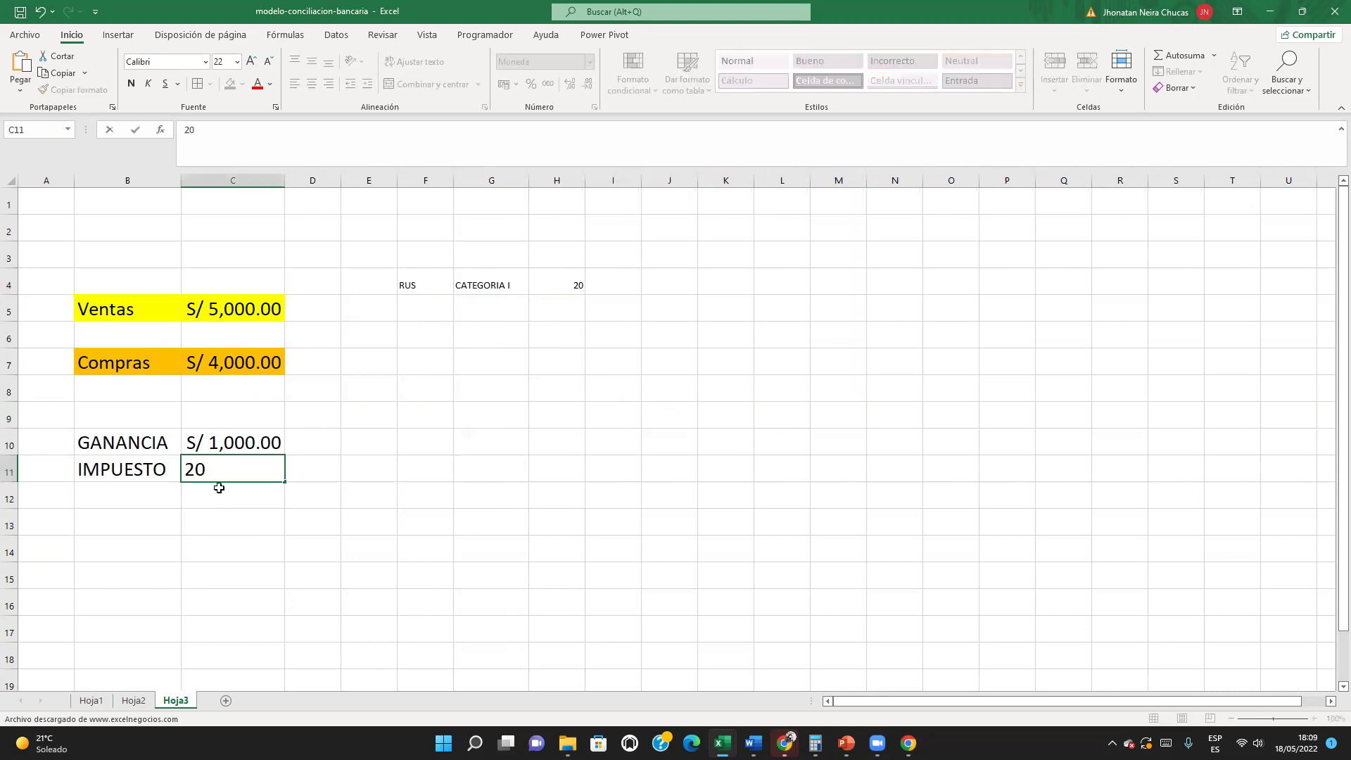
key("Return")
left_click_drag(235, 432, 262, 492)
left_click(258, 490)
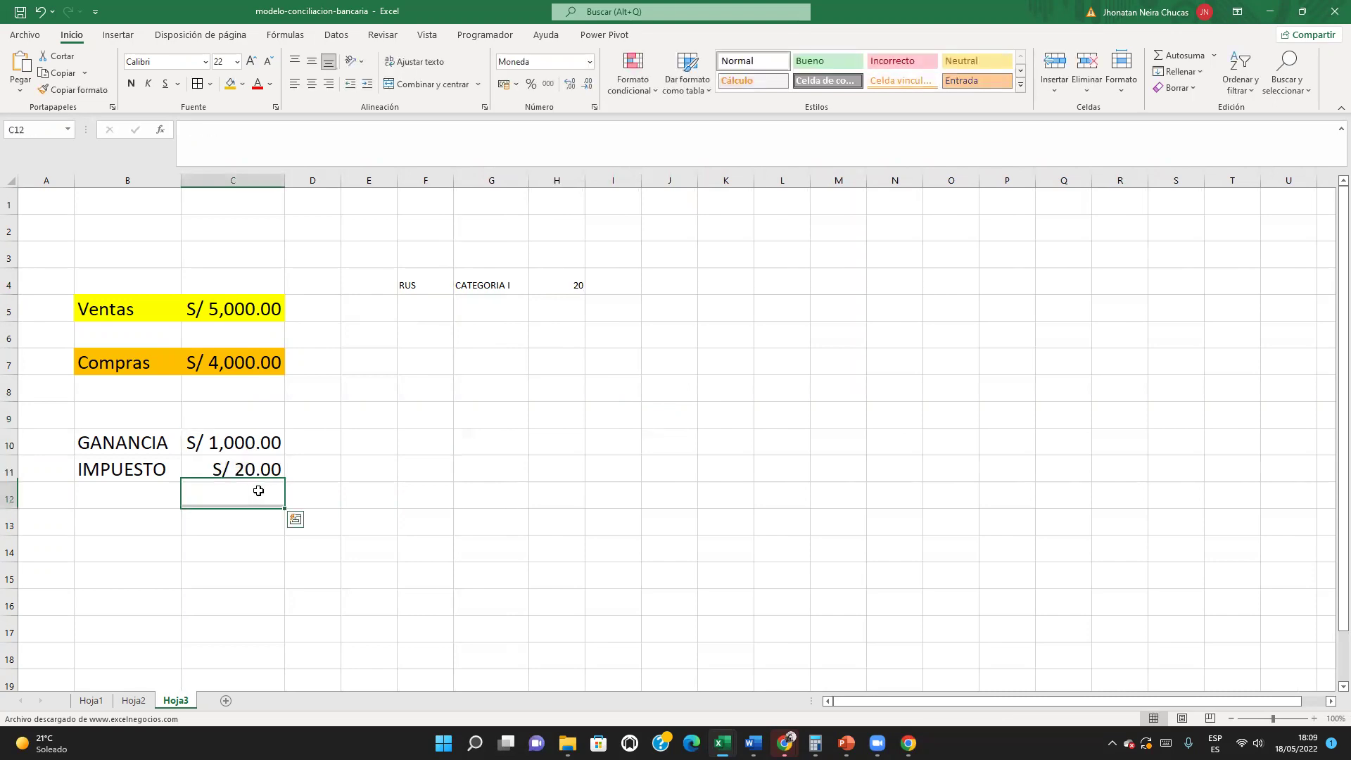
type("+")
left_click(197, 454)
type("-")
left_click(216, 469)
key("Return")
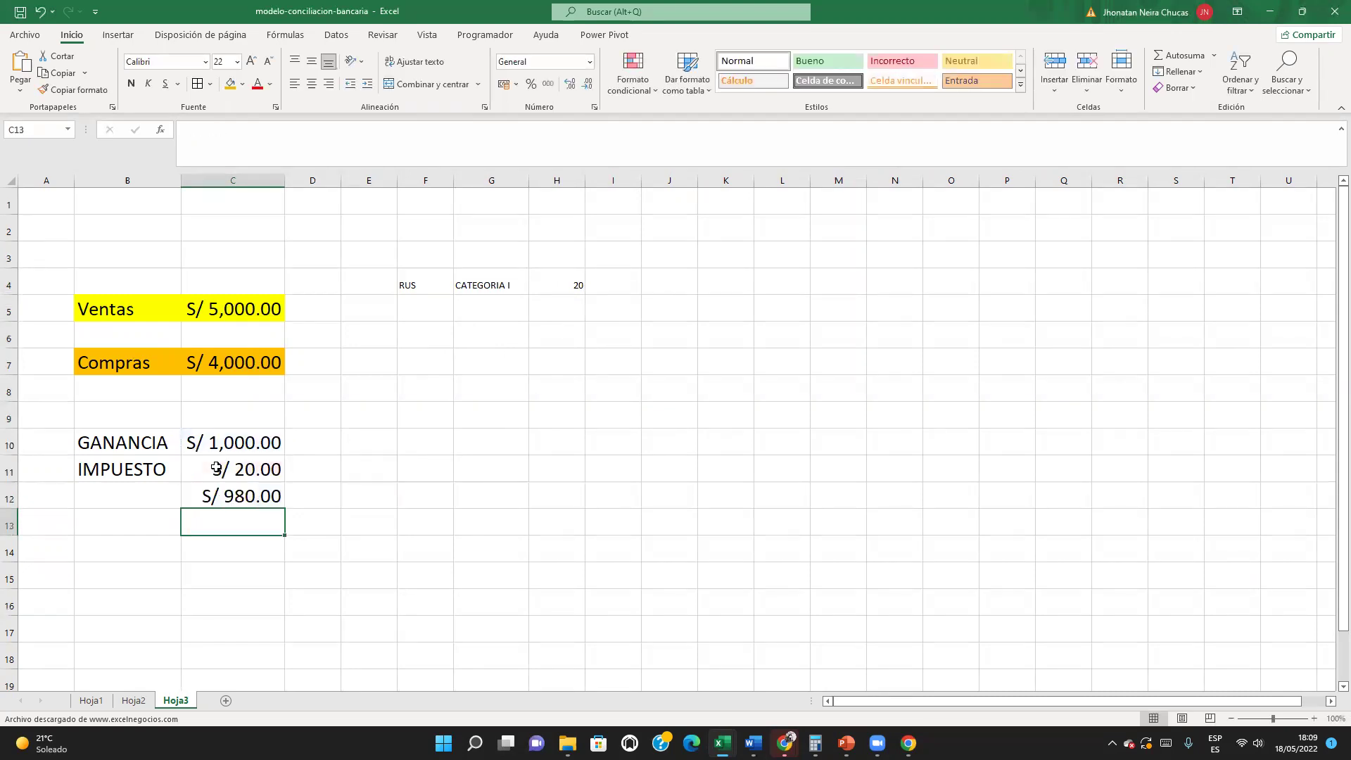
left_click_drag(143, 488, 242, 496)
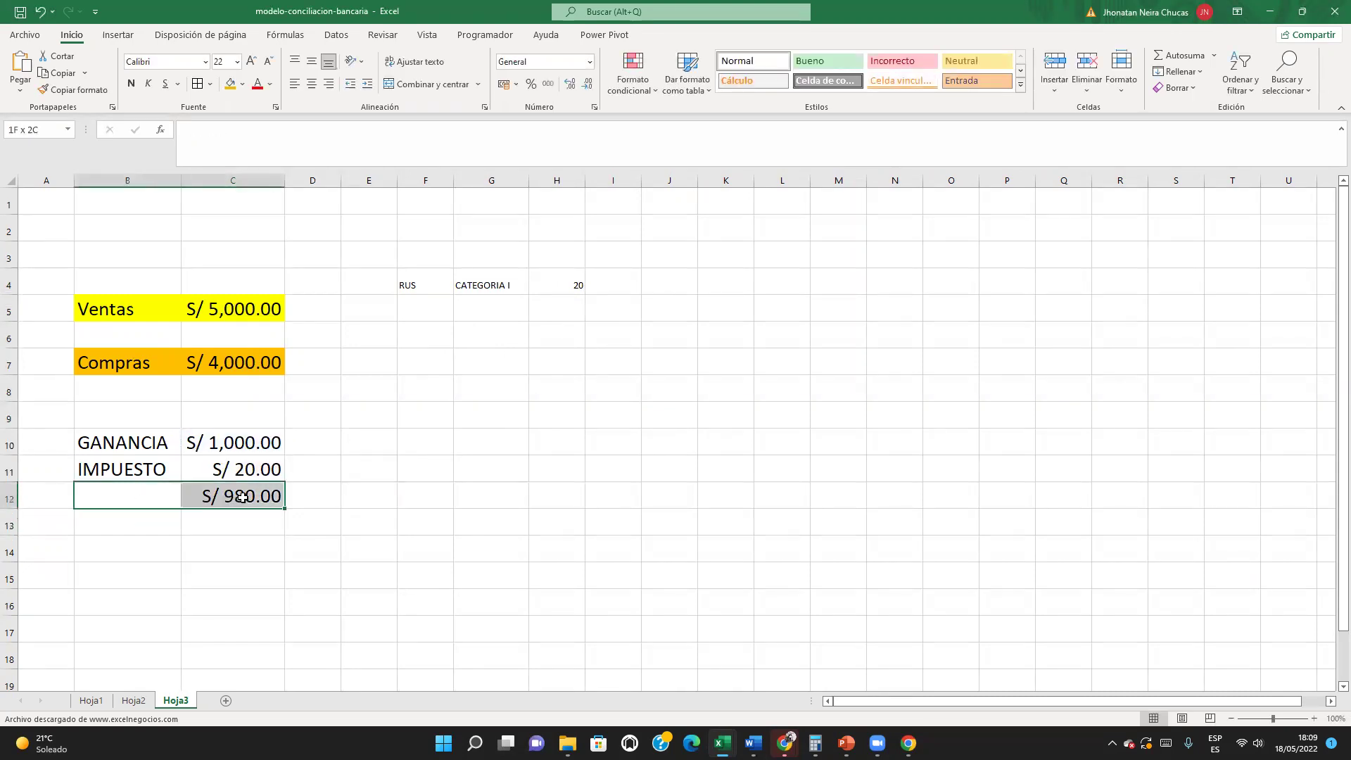
Step: Change the Ventas amount in C5 to 8000 and the IMPUESTO amount in C11 to 50
left_click(233, 313)
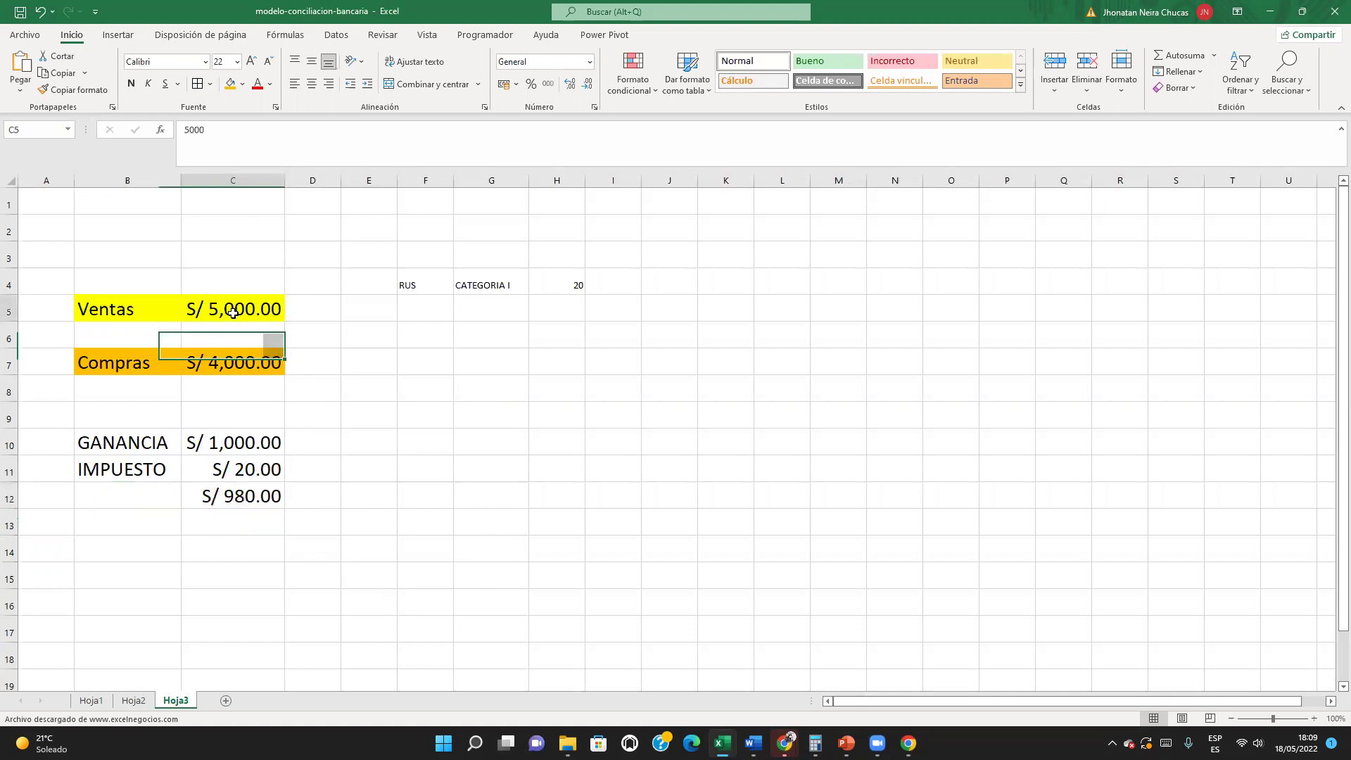
type("8000")
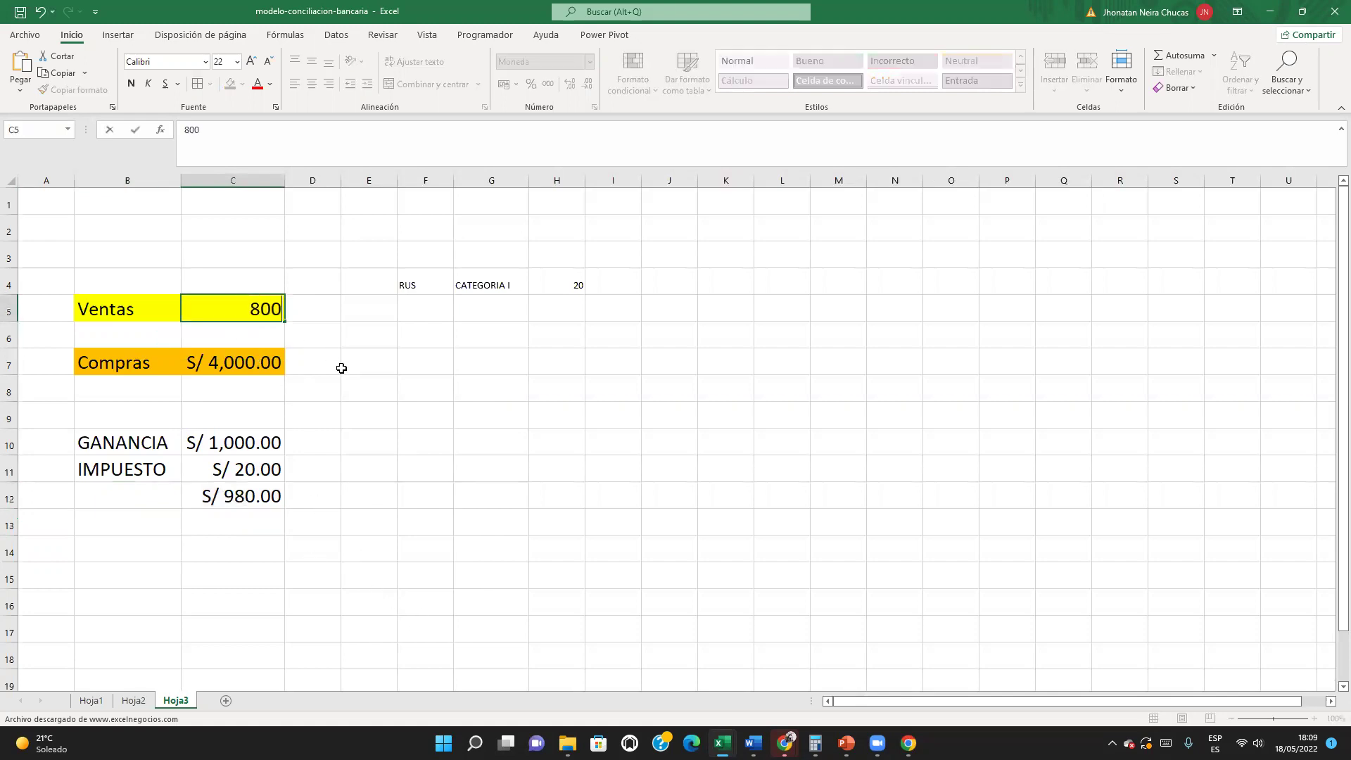
left_click(365, 383)
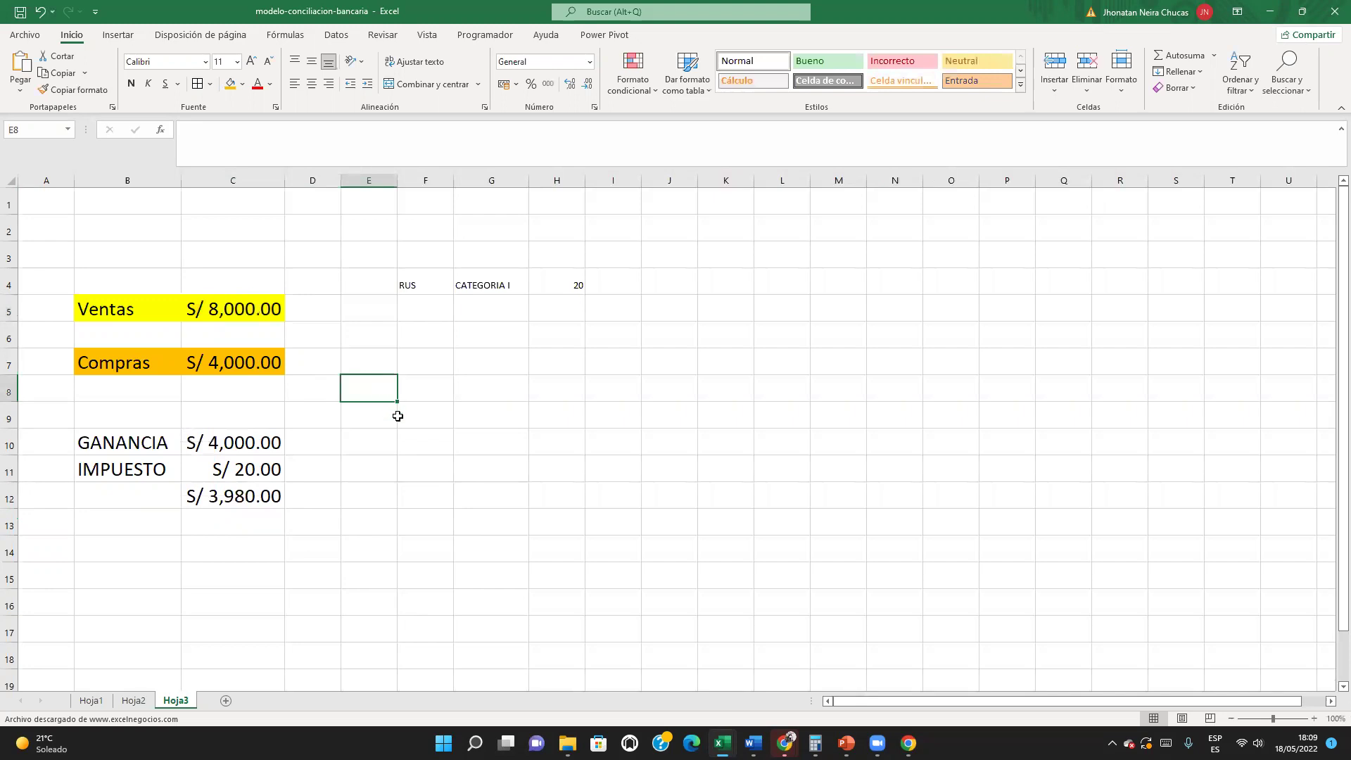
left_click(241, 473)
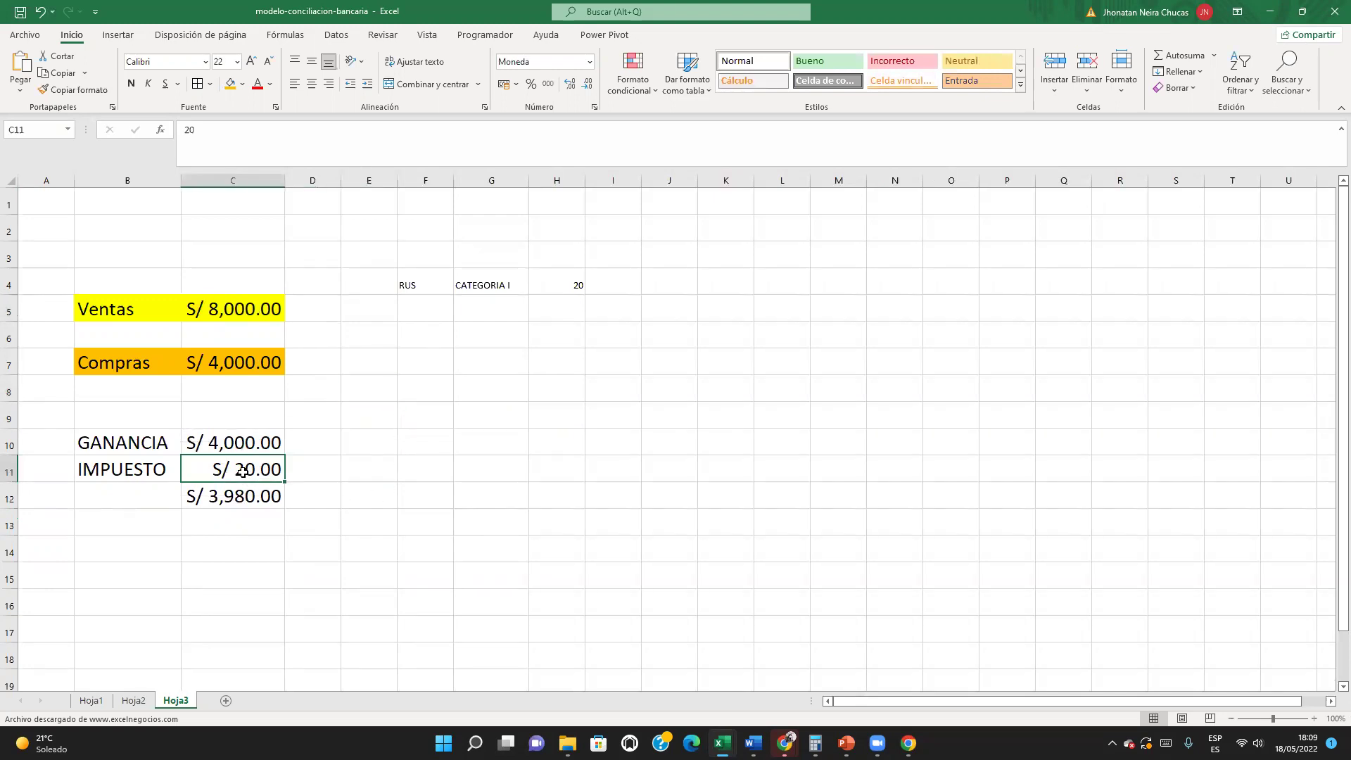
type("50")
key("Return")
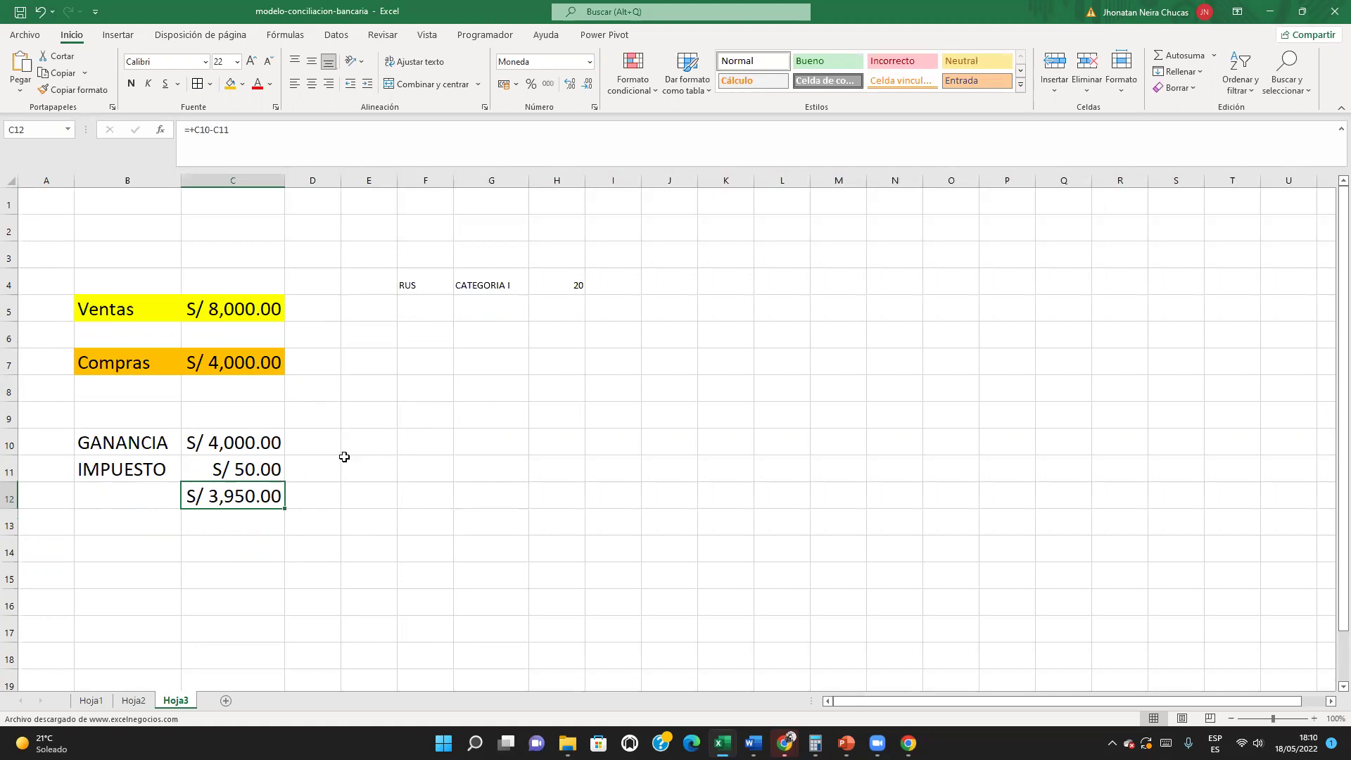
left_click(240, 441)
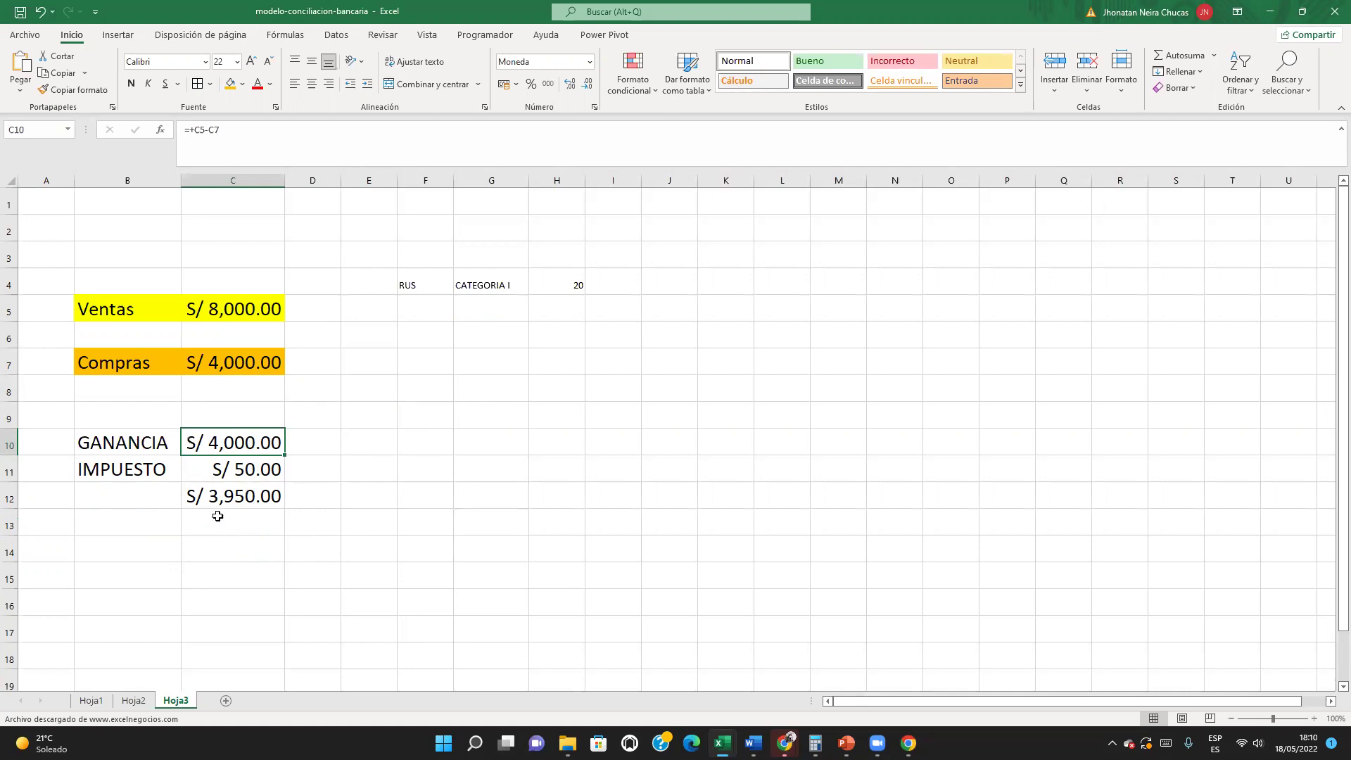
left_click_drag(166, 278, 238, 285)
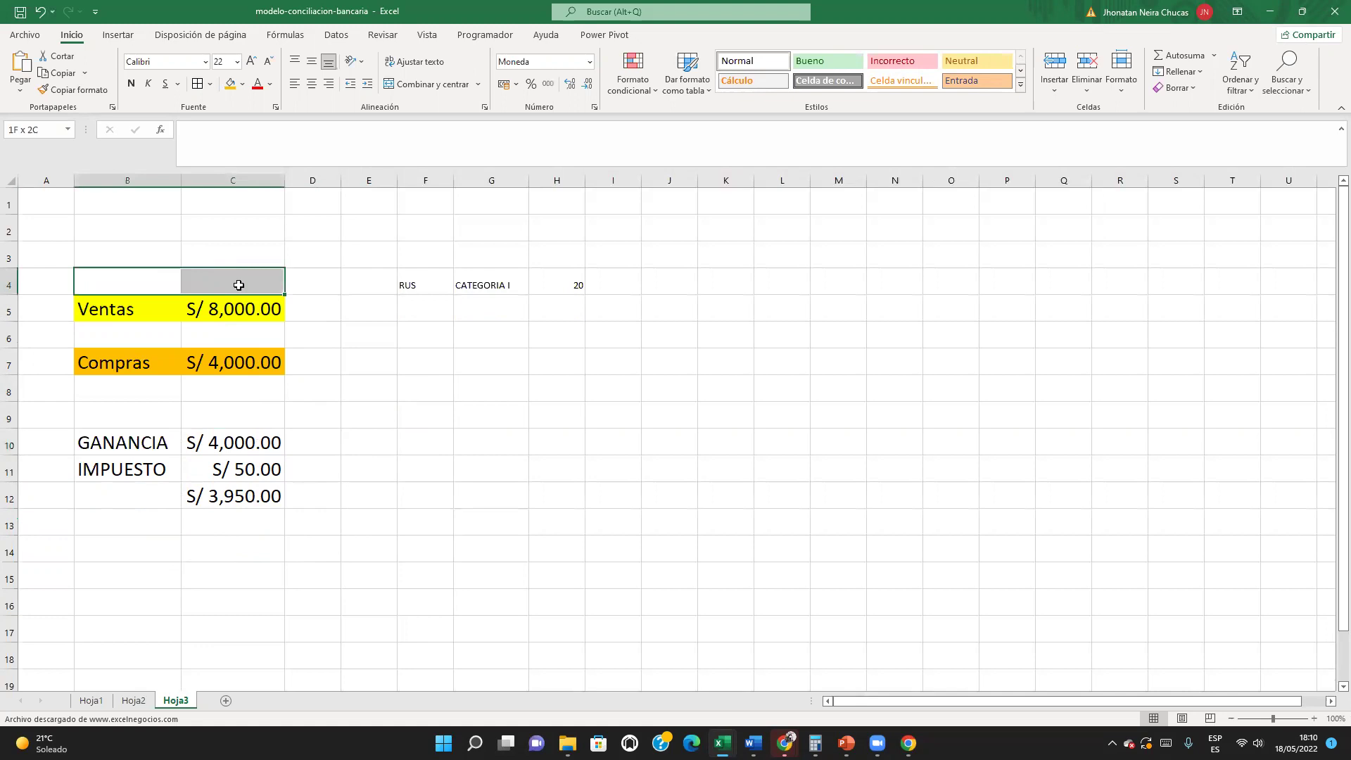
left_click_drag(144, 416, 250, 417)
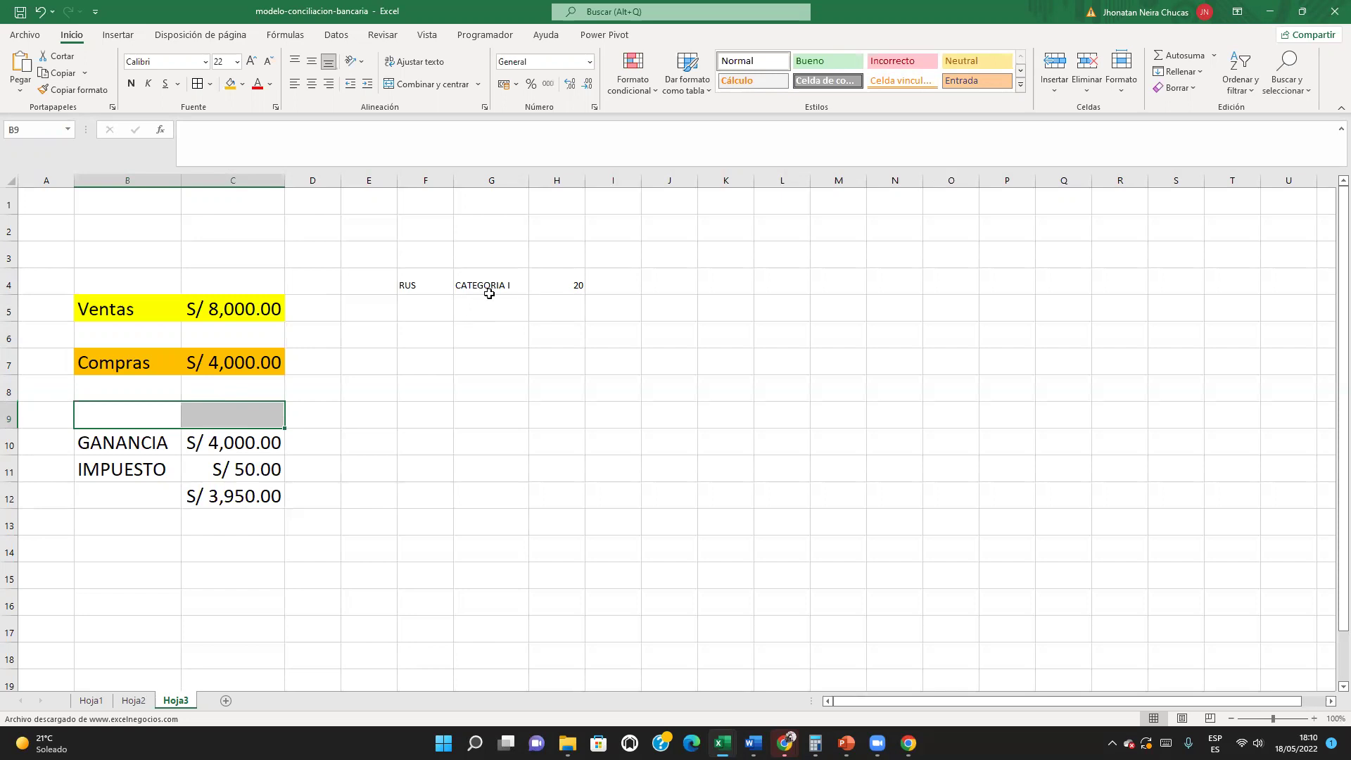
Step: Copy CATEGORIA I down to G5, edit it to CATEGORIA II, and enter 50 in H5 as its fee
left_click(489, 292)
left_click_drag(527, 293, 524, 307)
double_click(523, 306)
type("I")
left_click(559, 310)
type("50")
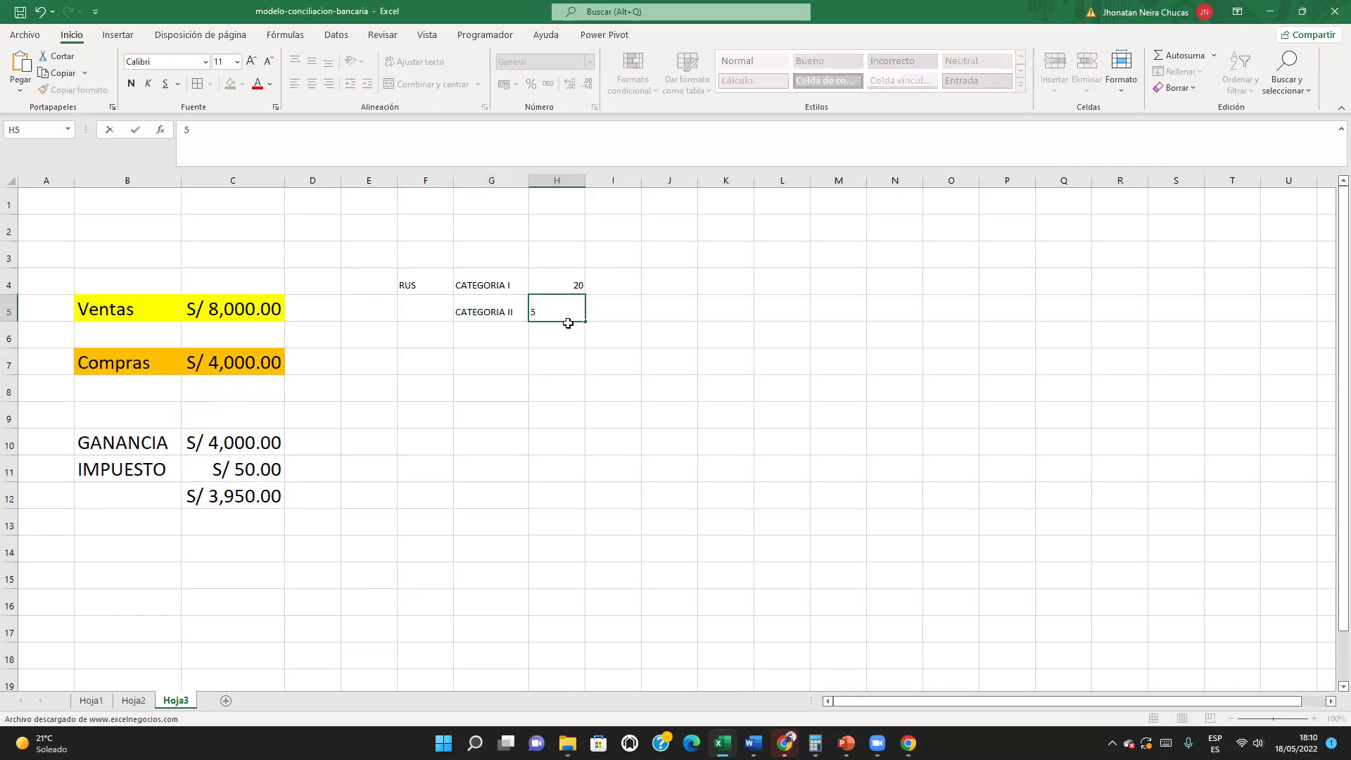
left_click(567, 411)
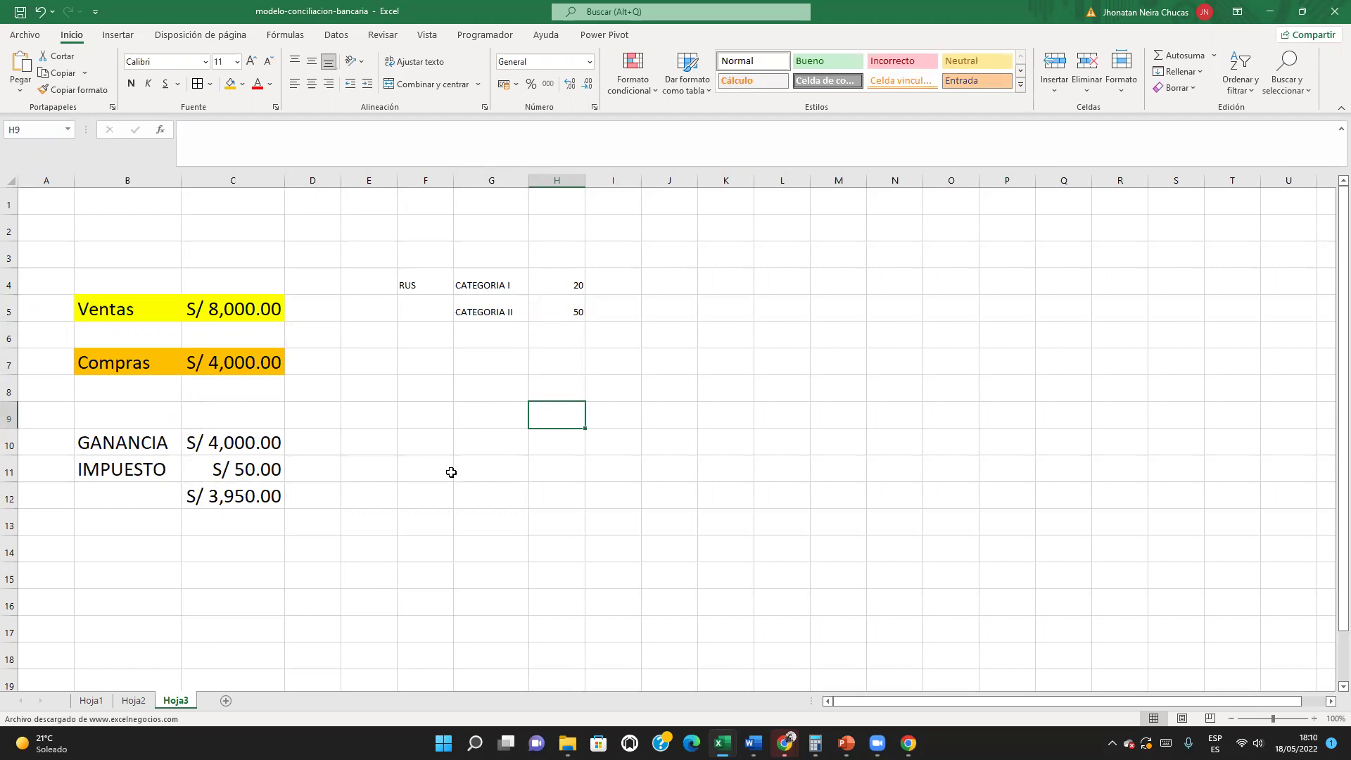
Step: Fill the CATEGORIA I fee cell H4 with orange and the CATEGORIA II fee cell H5 with yellow
left_click(570, 283)
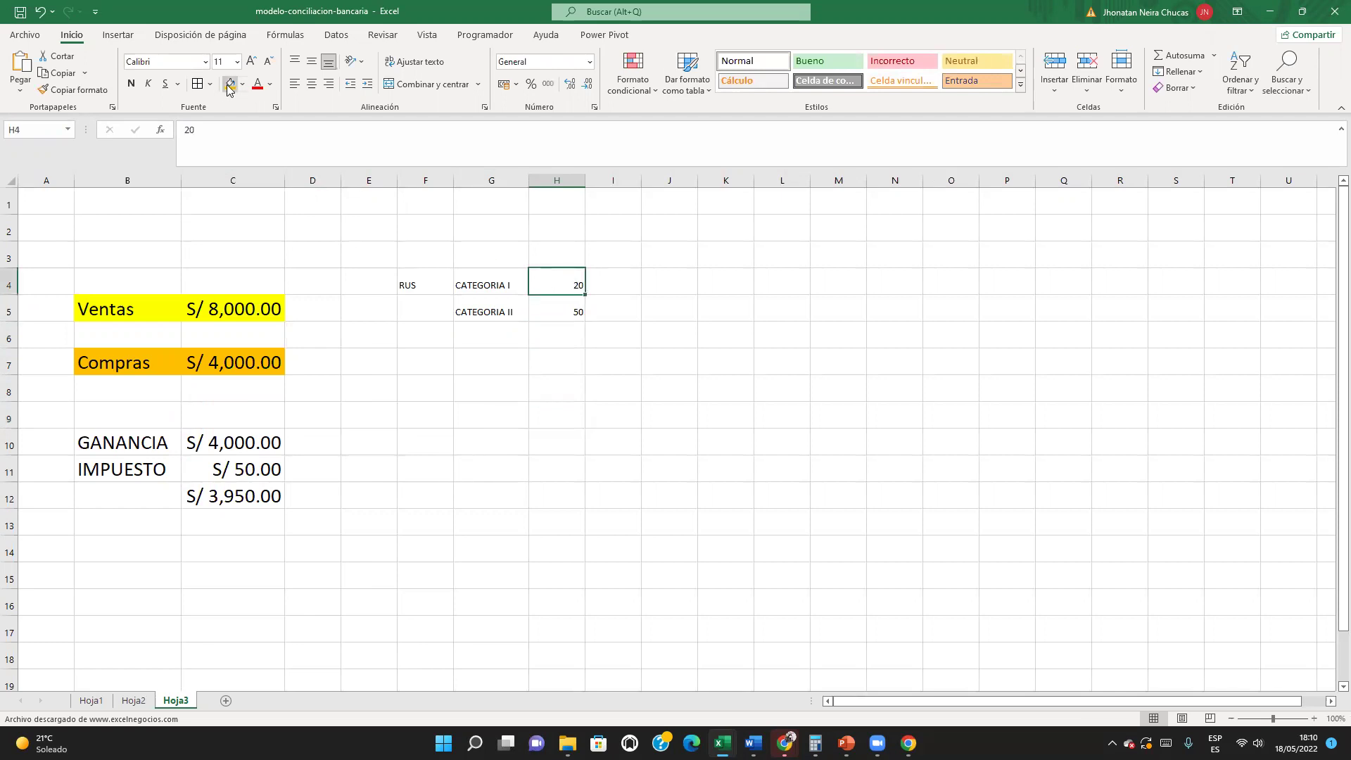
key("F4")
left_click(537, 314)
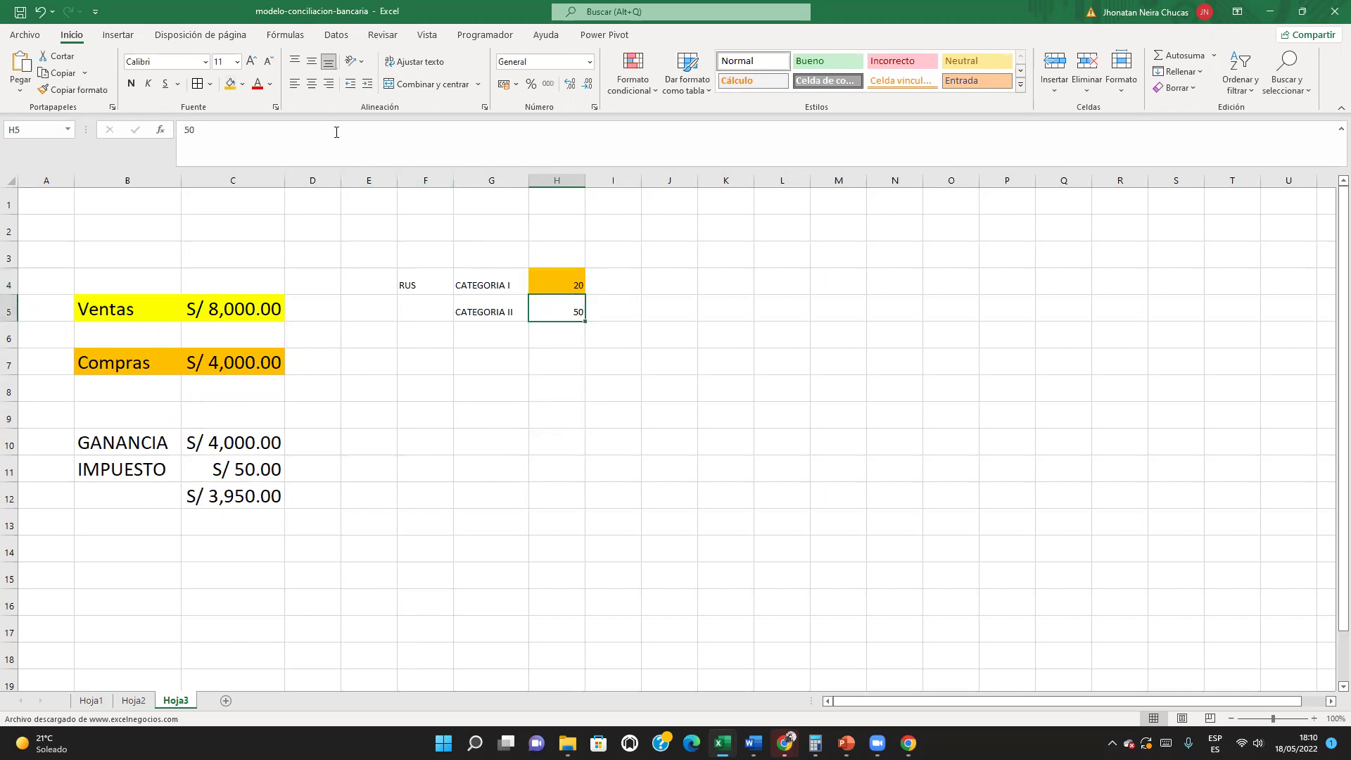
left_click(242, 84)
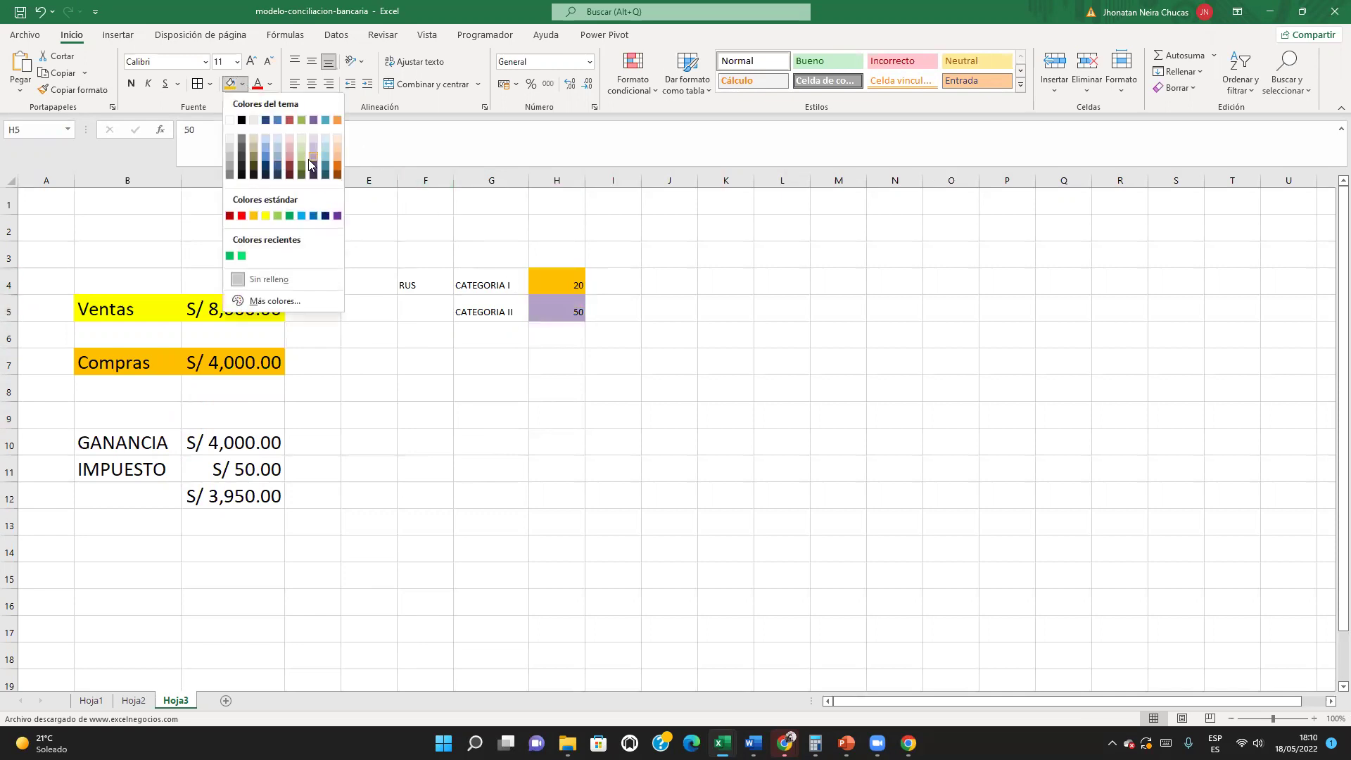
left_click(313, 159)
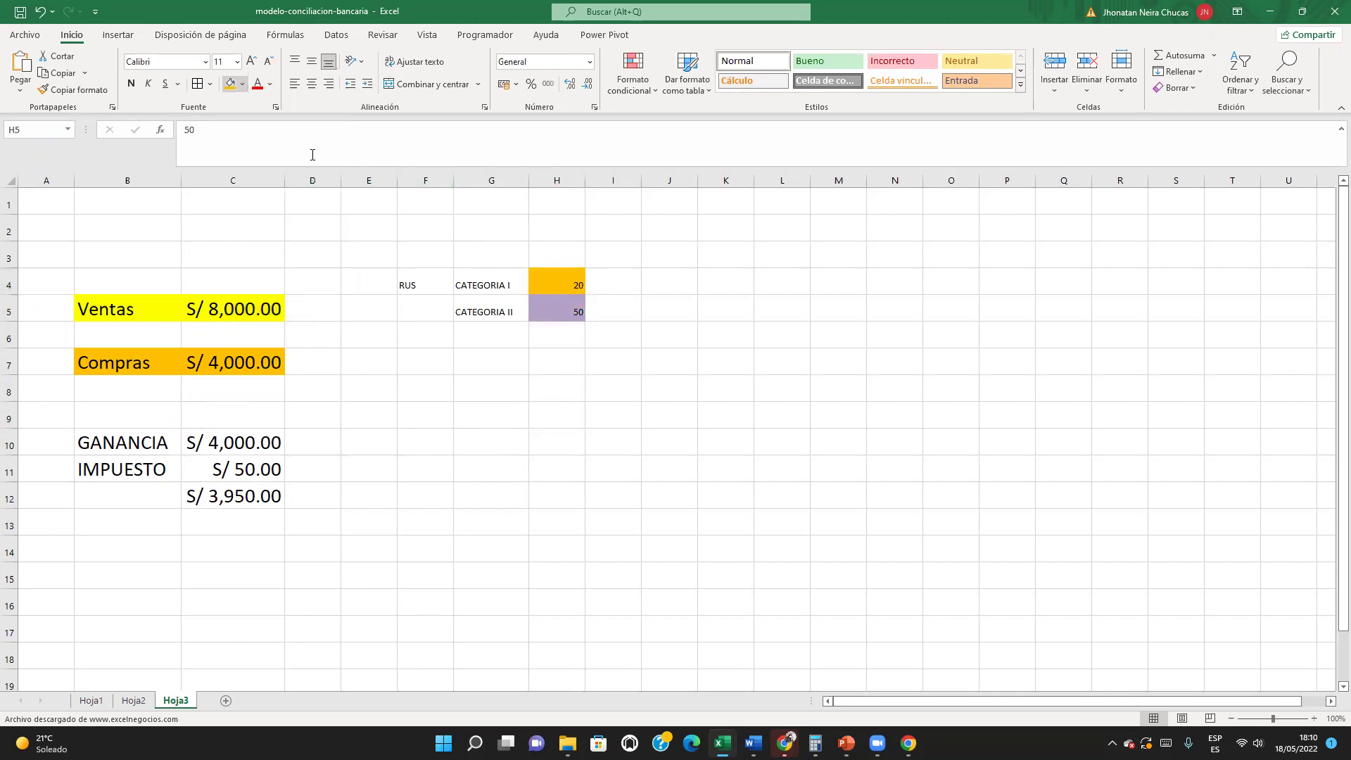
left_click(243, 85)
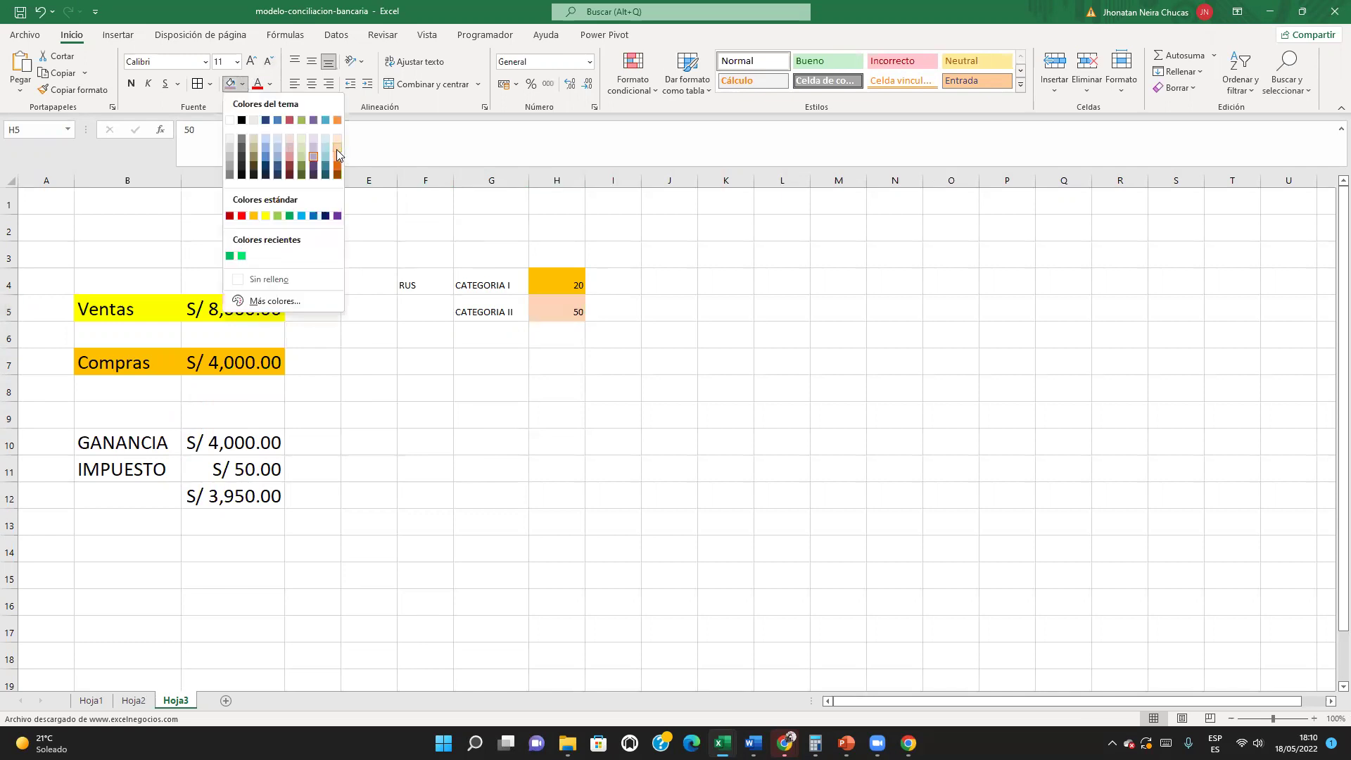
left_click(268, 215)
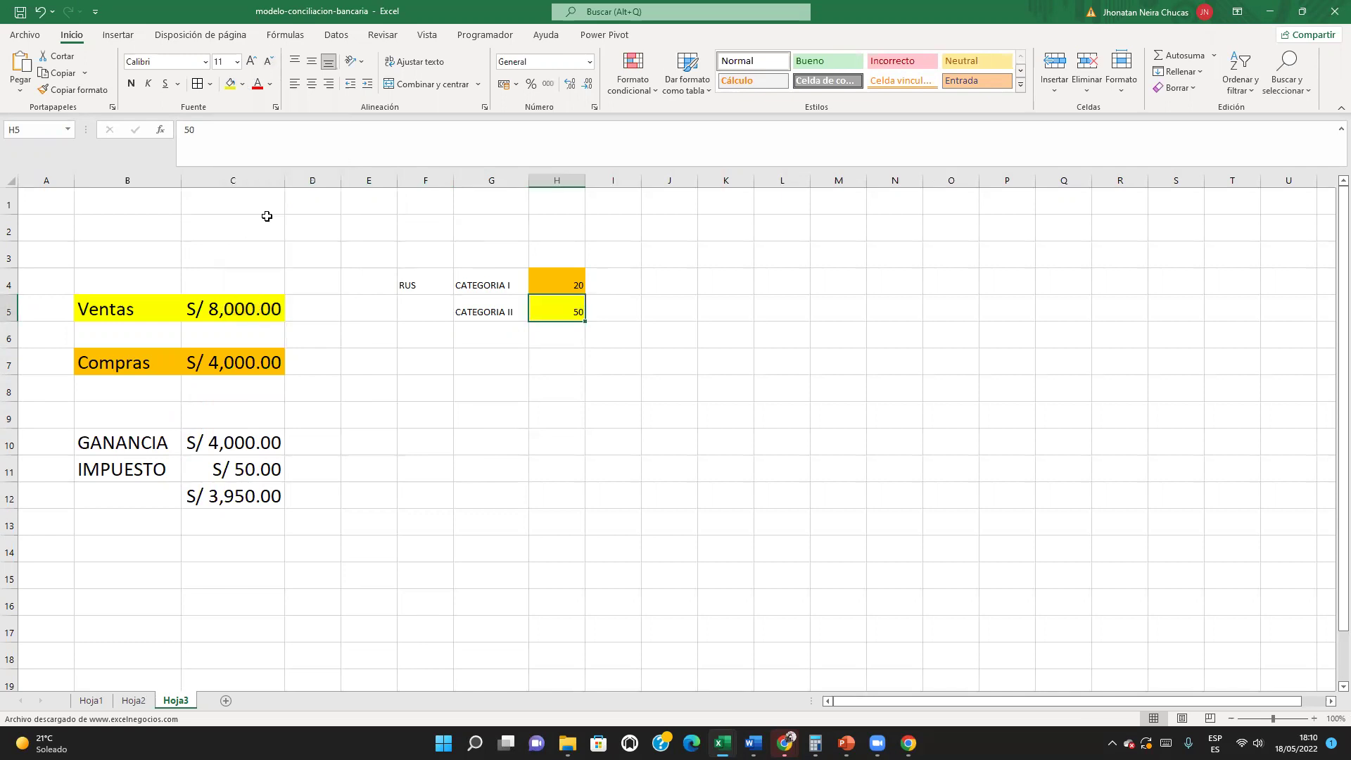
Step: Enter the category limits beside the fees: 5000 in I4 and 8000 in I5
left_click(217, 309)
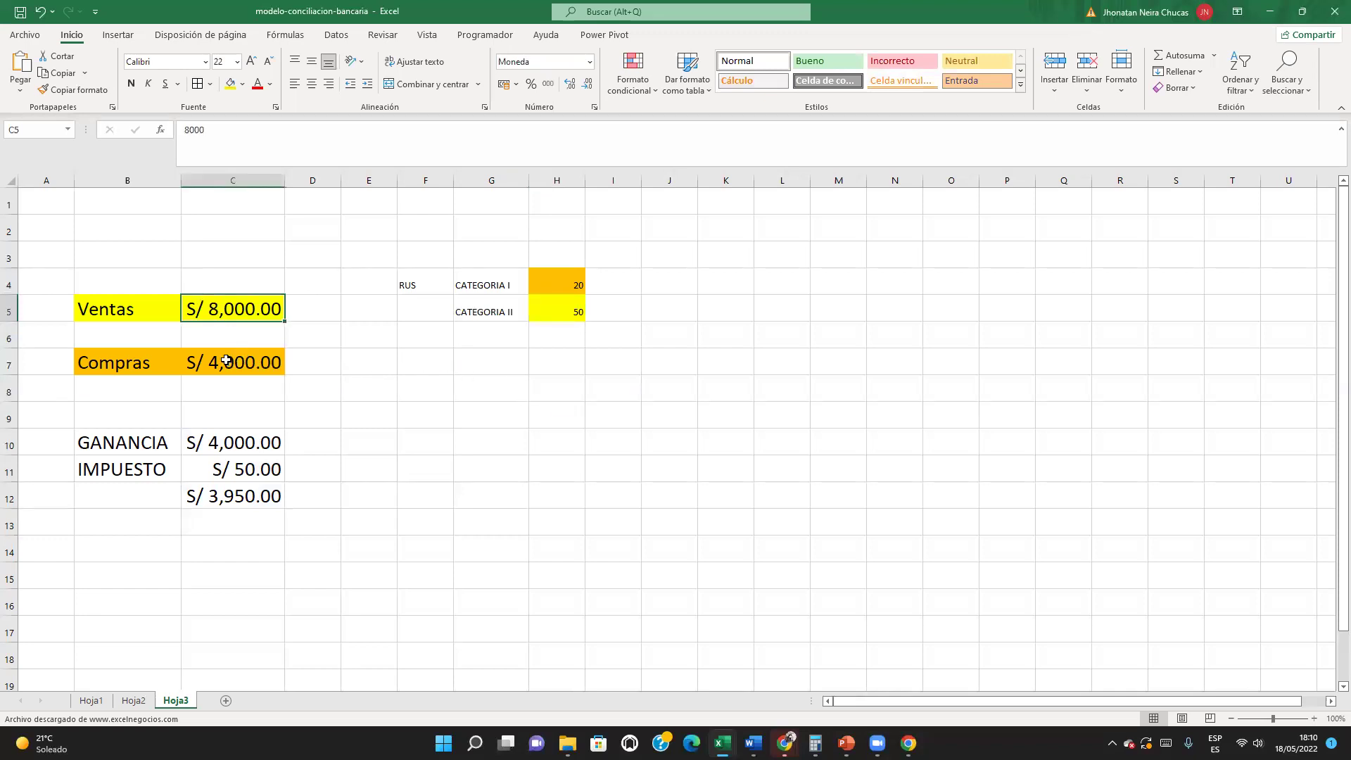
left_click(255, 364)
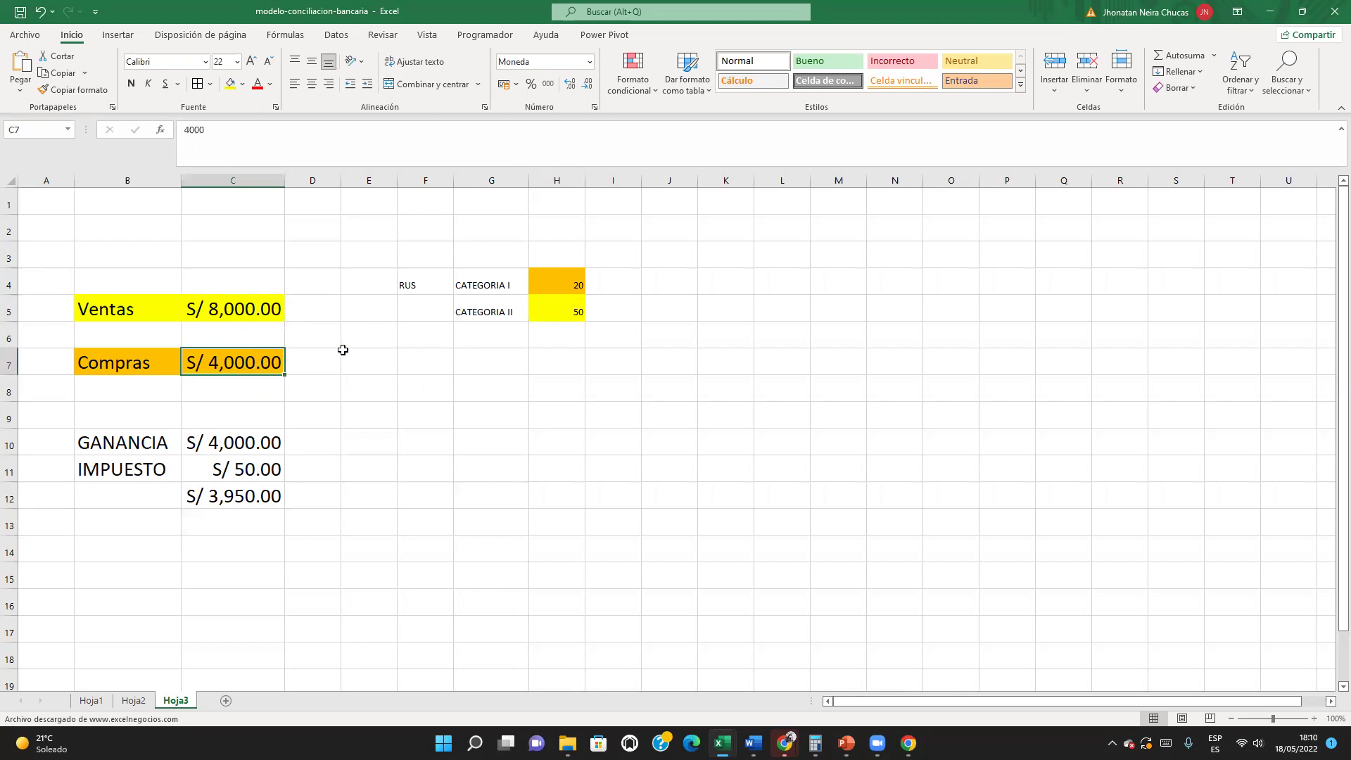
left_click(619, 281)
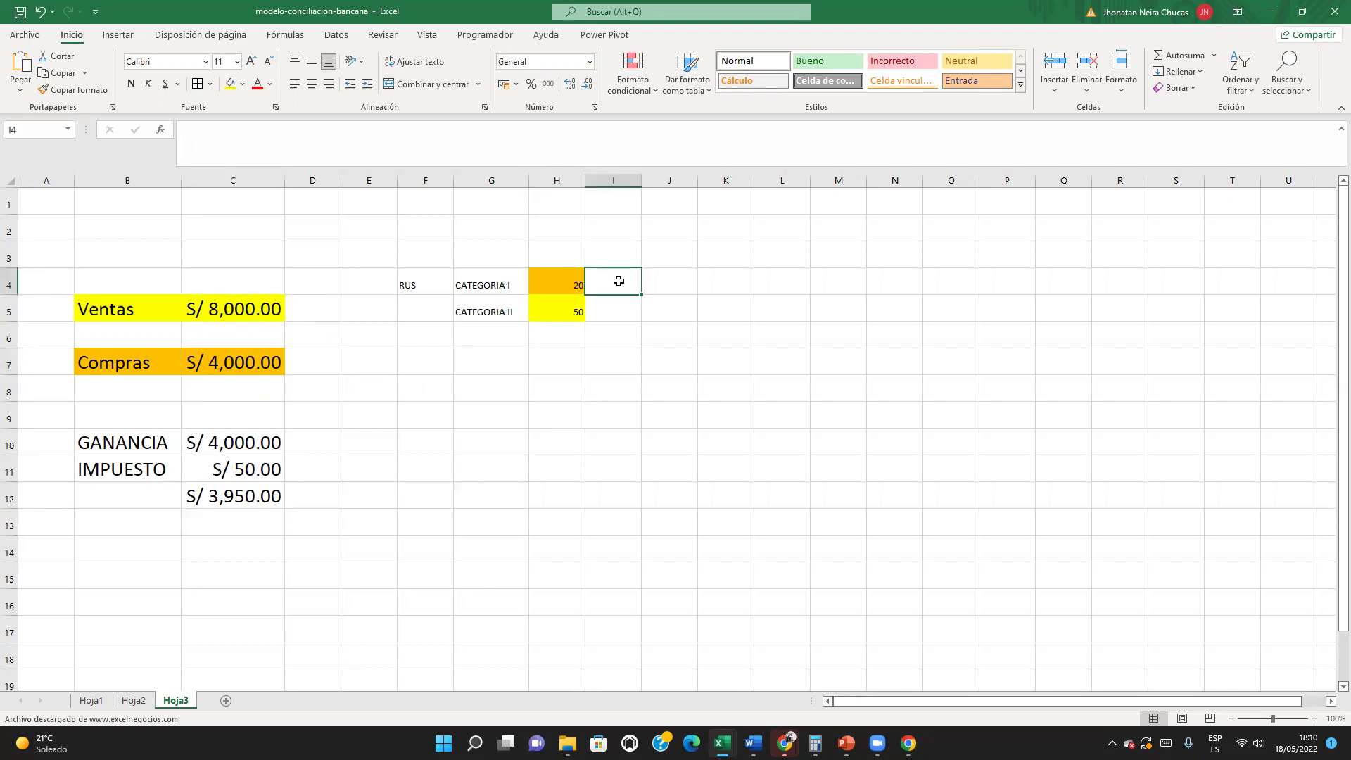
type("5000")
left_click(721, 356)
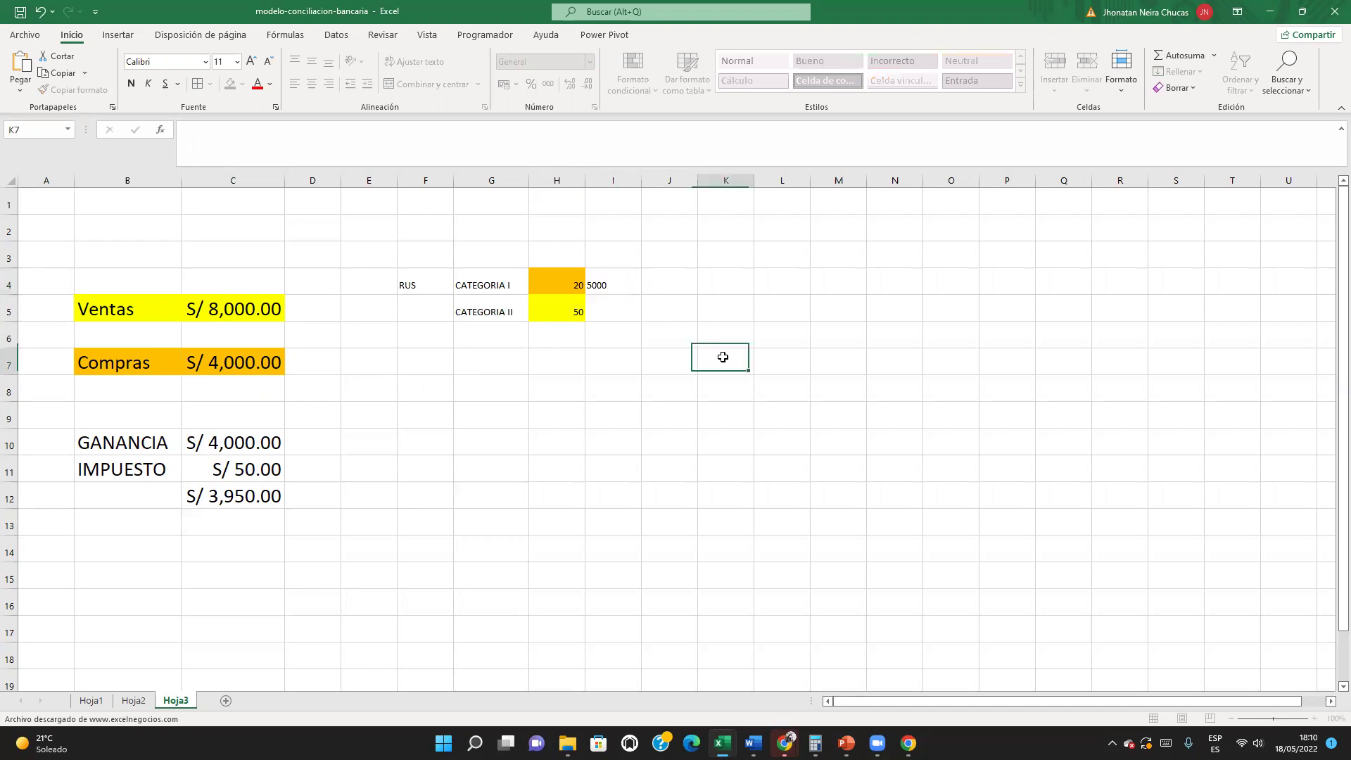
left_click(602, 299)
type("8000")
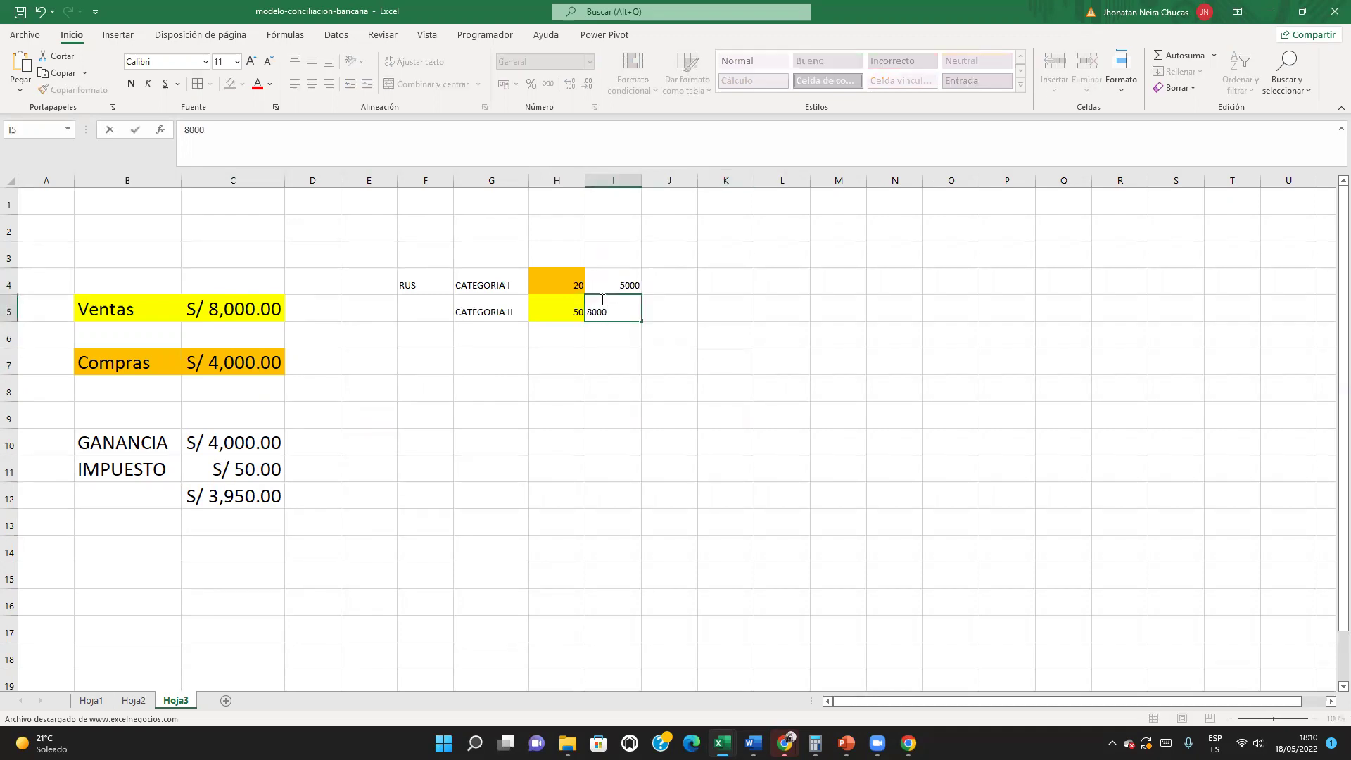
left_click(742, 431)
Step: Apply the thousands separator format to cells I3 through I7
left_click_drag(612, 254, 612, 362)
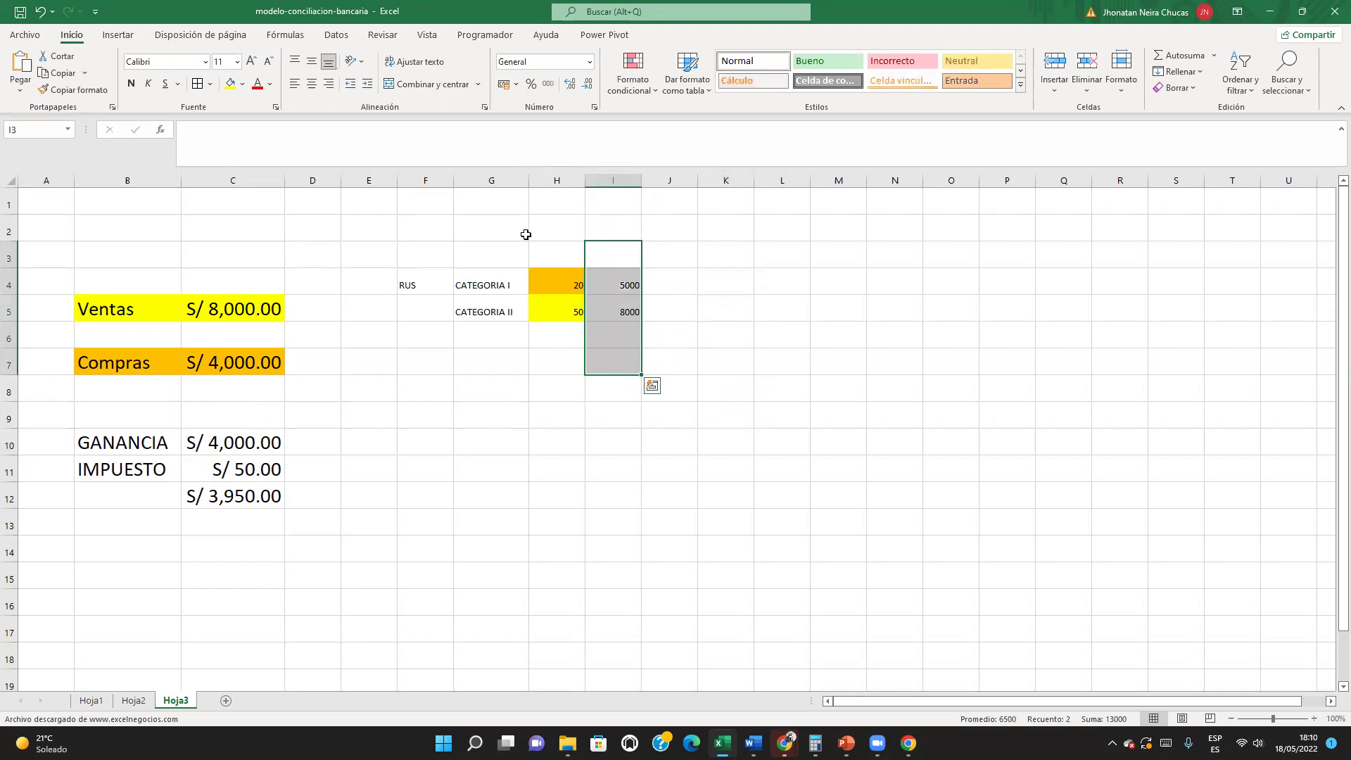
left_click(548, 84)
left_click(686, 384)
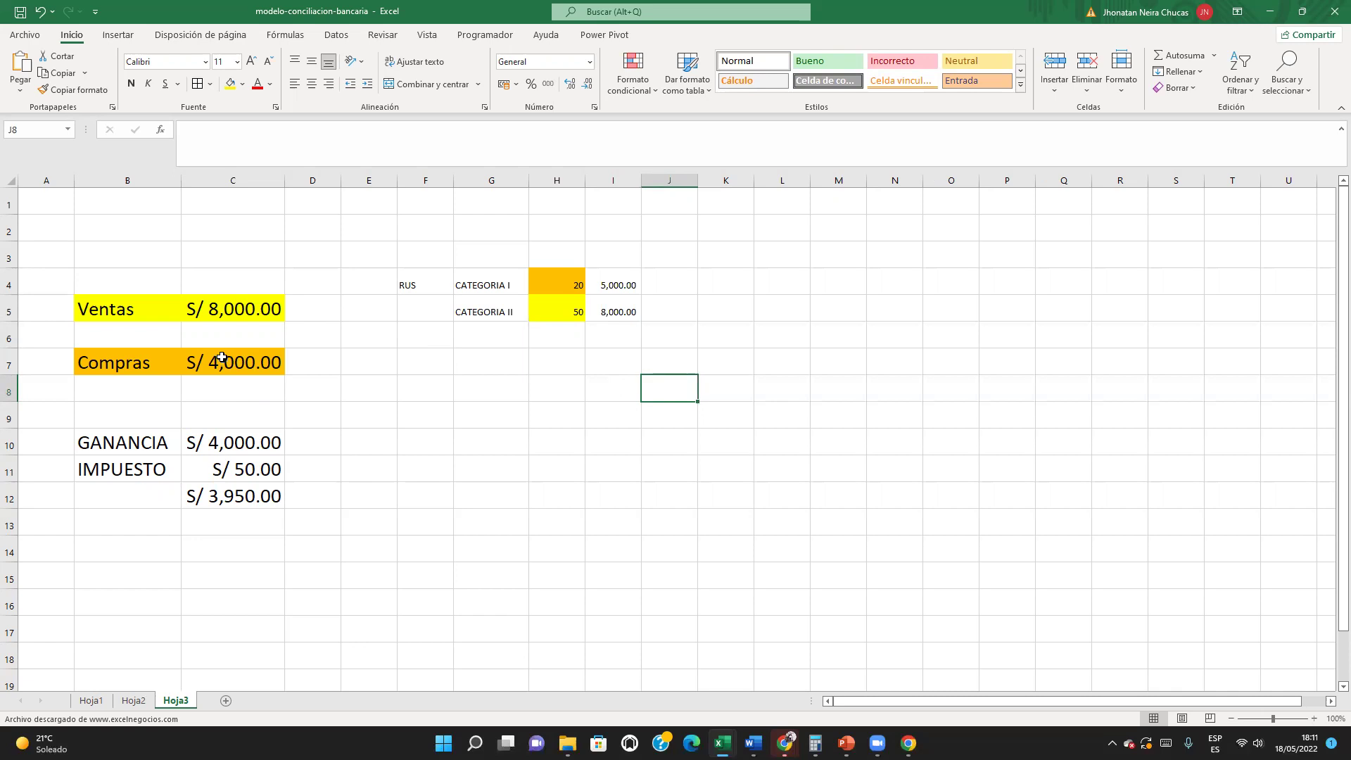
Step: Start a RER block with RER in F9, 1.5% in F10 and IGV in F11
left_click(415, 421)
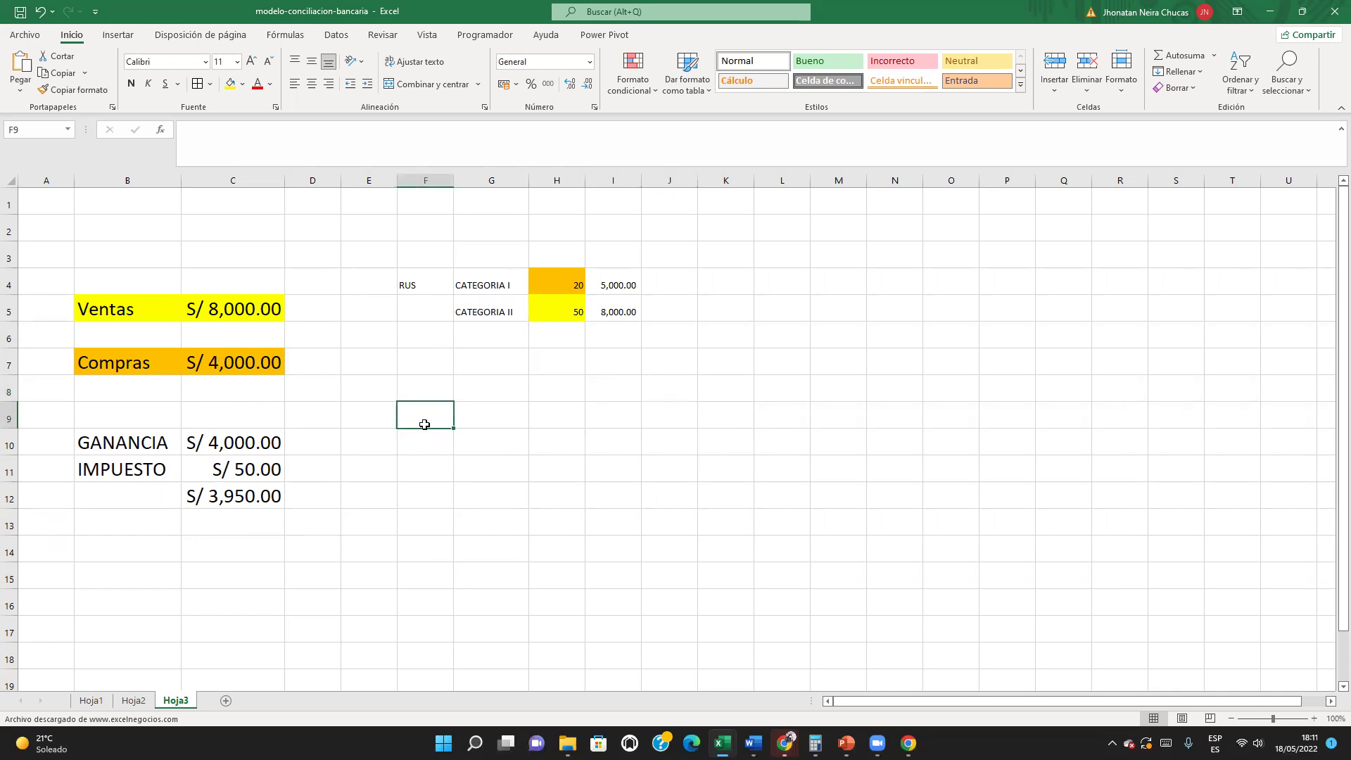
type("RER")
key("Return")
type("1.5")
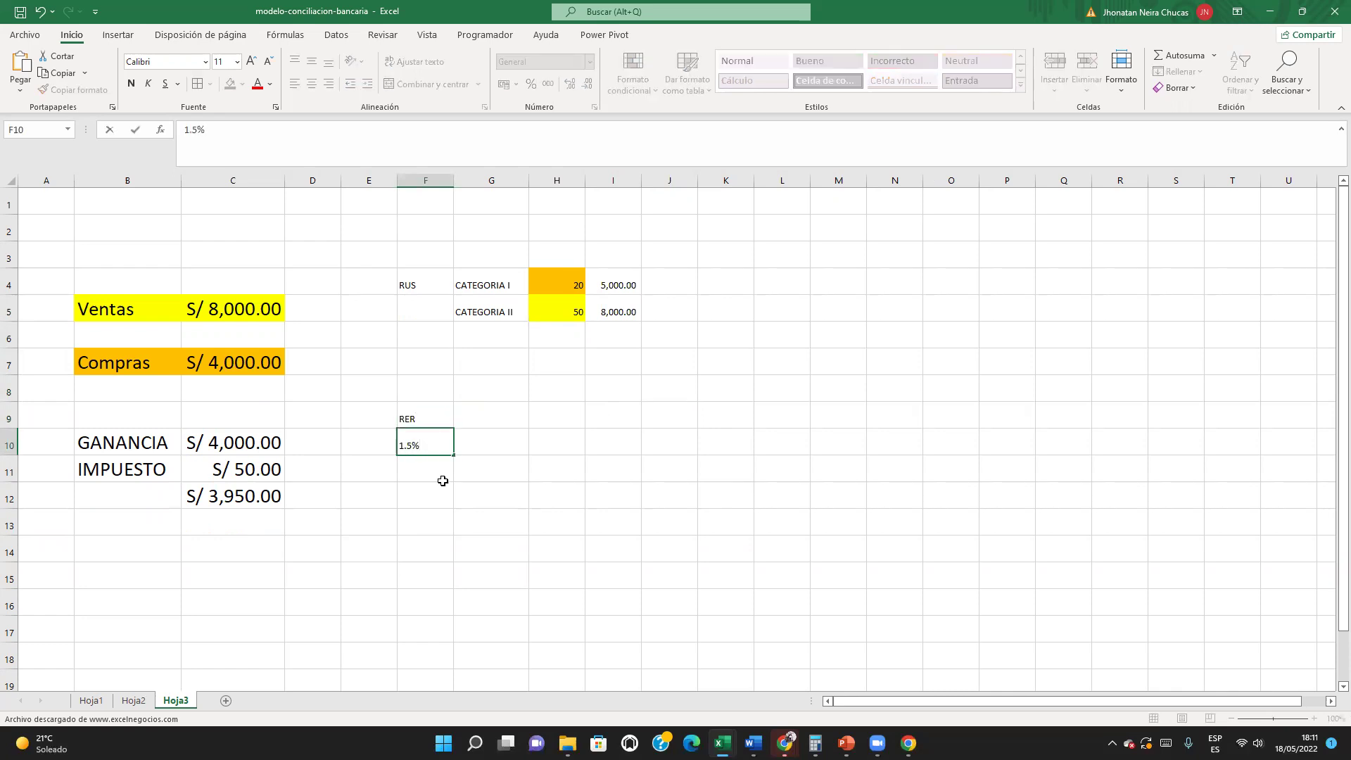
key("Return")
type("GV")
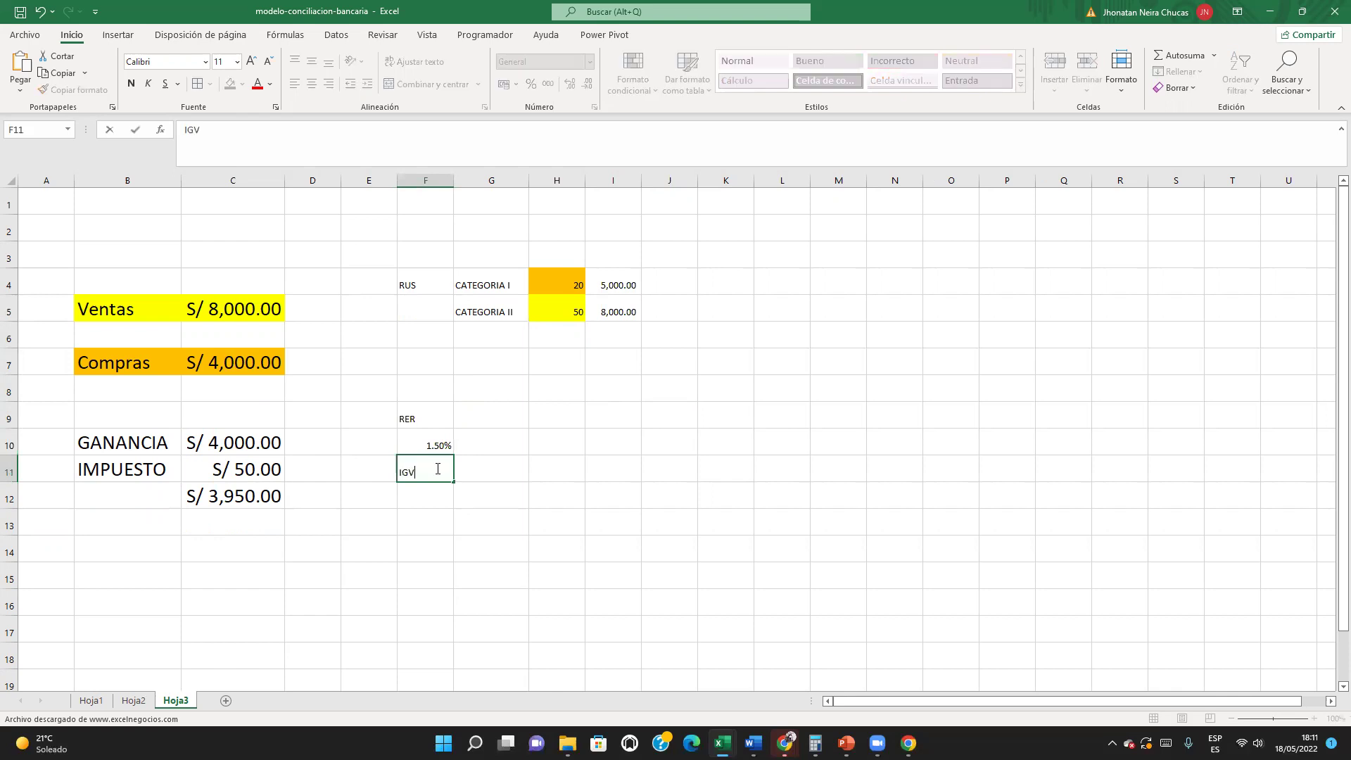
left_click(519, 533)
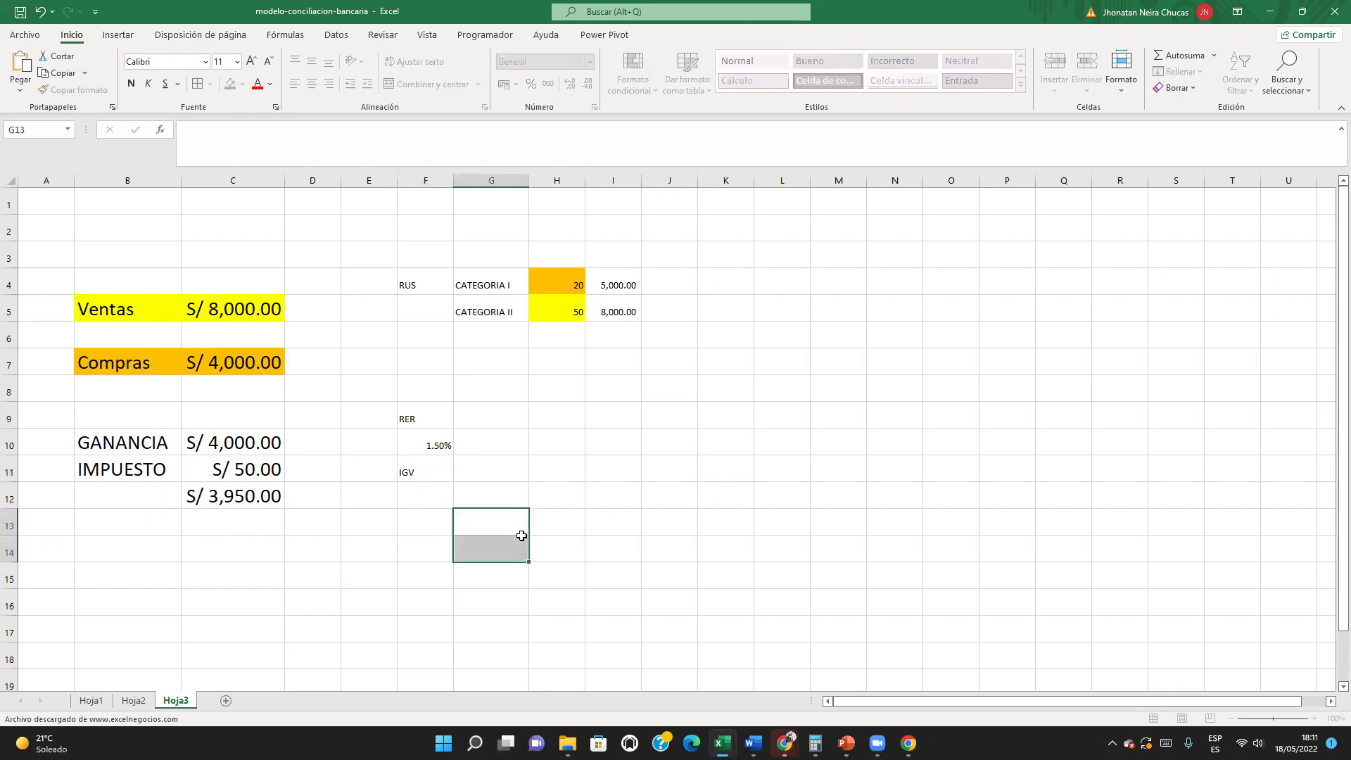
Step: Center the contents of cells F10 through F12 horizontally
left_click(422, 448)
left_click_drag(422, 448, 431, 492)
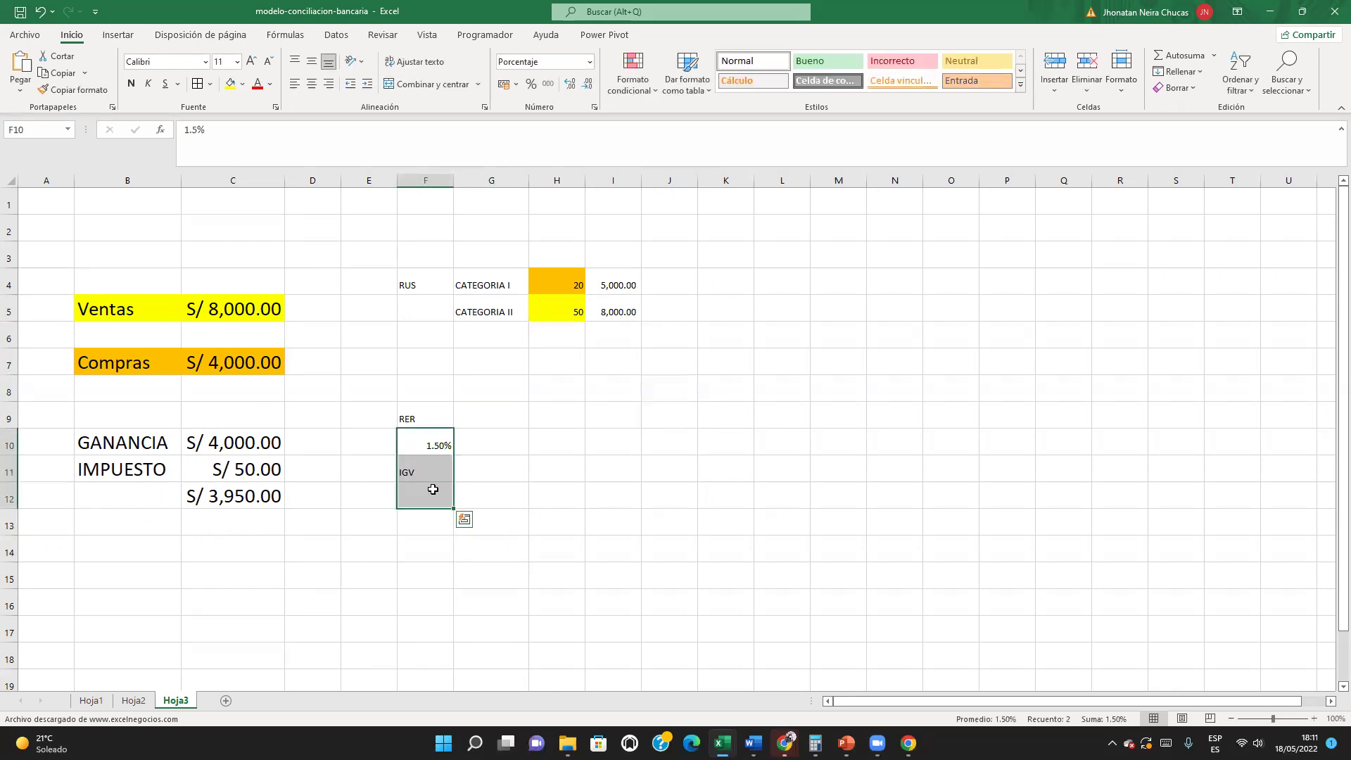
left_click(311, 84)
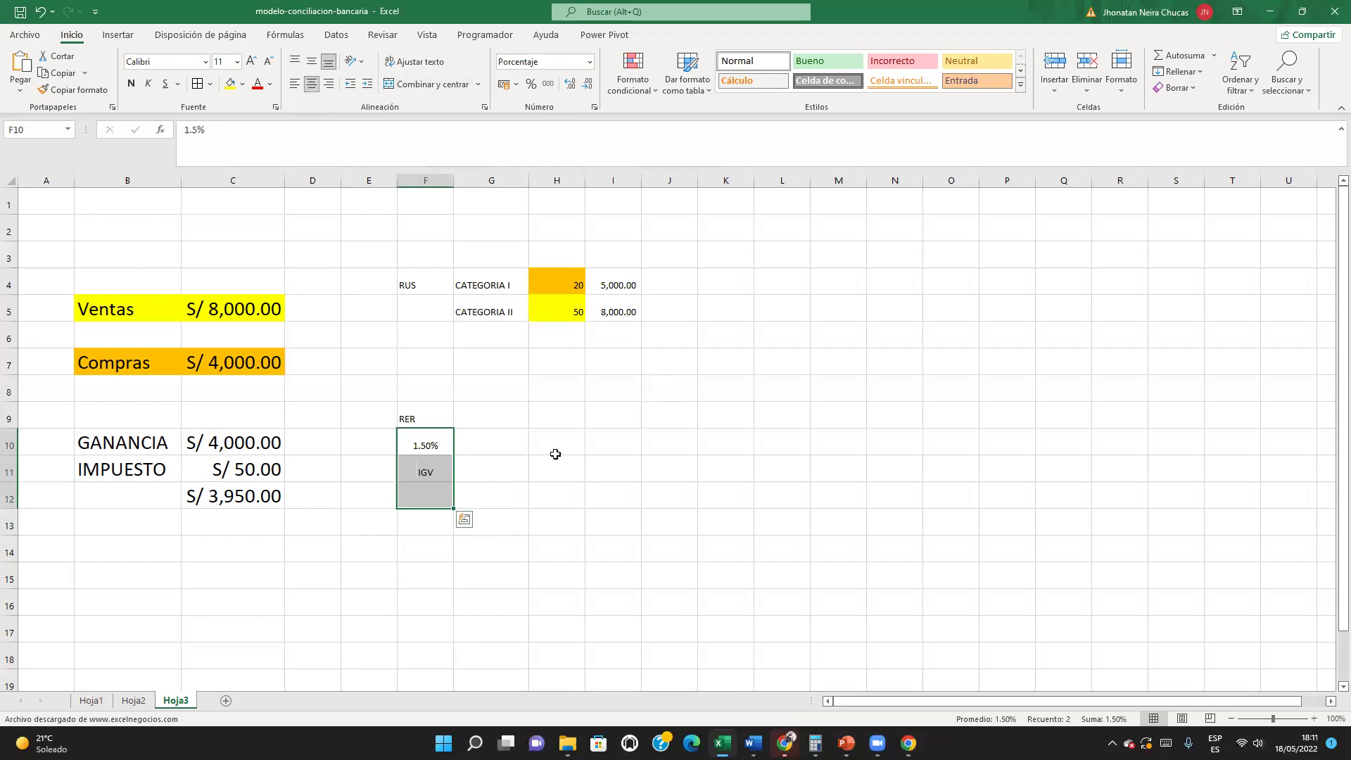
Step: Calculate the sales amount without IGV in D5 with the formula +C5/1.18
left_click_drag(120, 309, 246, 364)
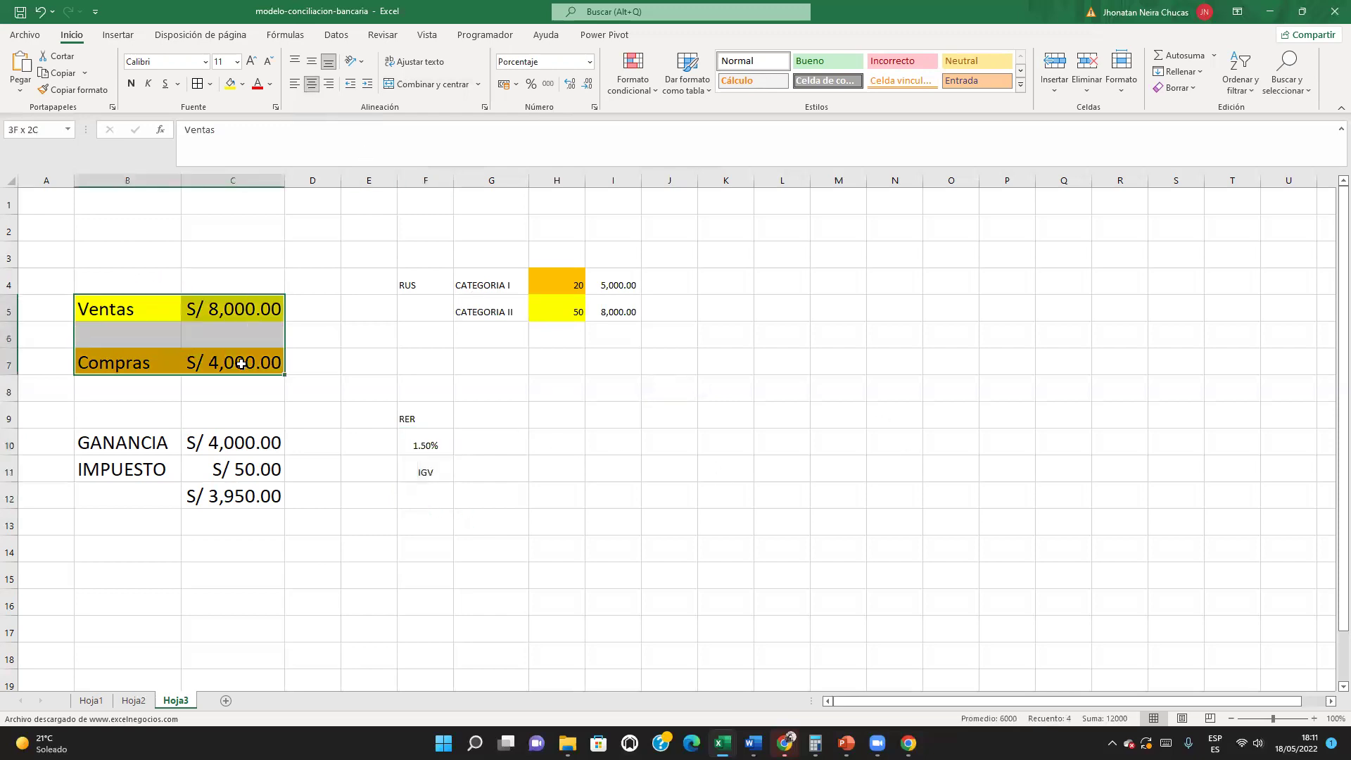
left_click(316, 185)
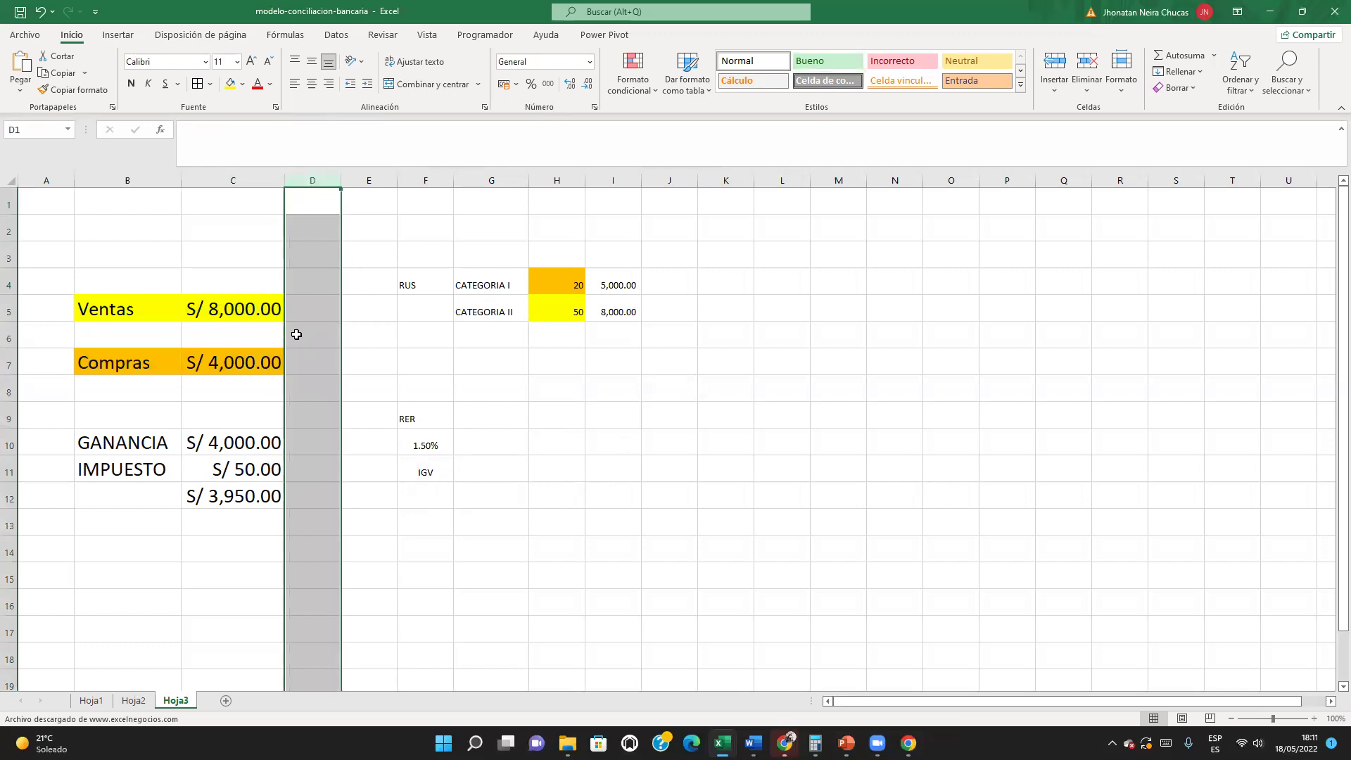
left_click(500, 441)
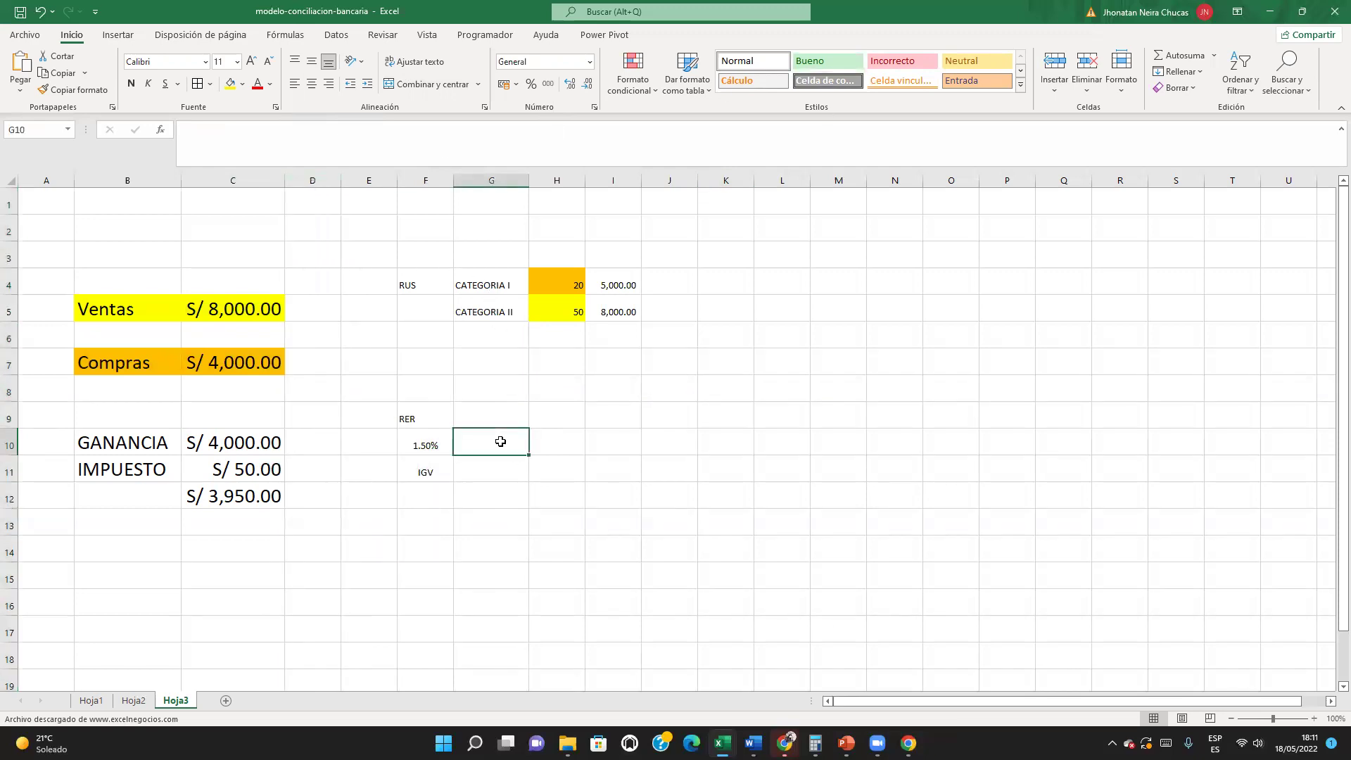
left_click(302, 311)
type("+")
left_click(226, 305)
type("/1.18")
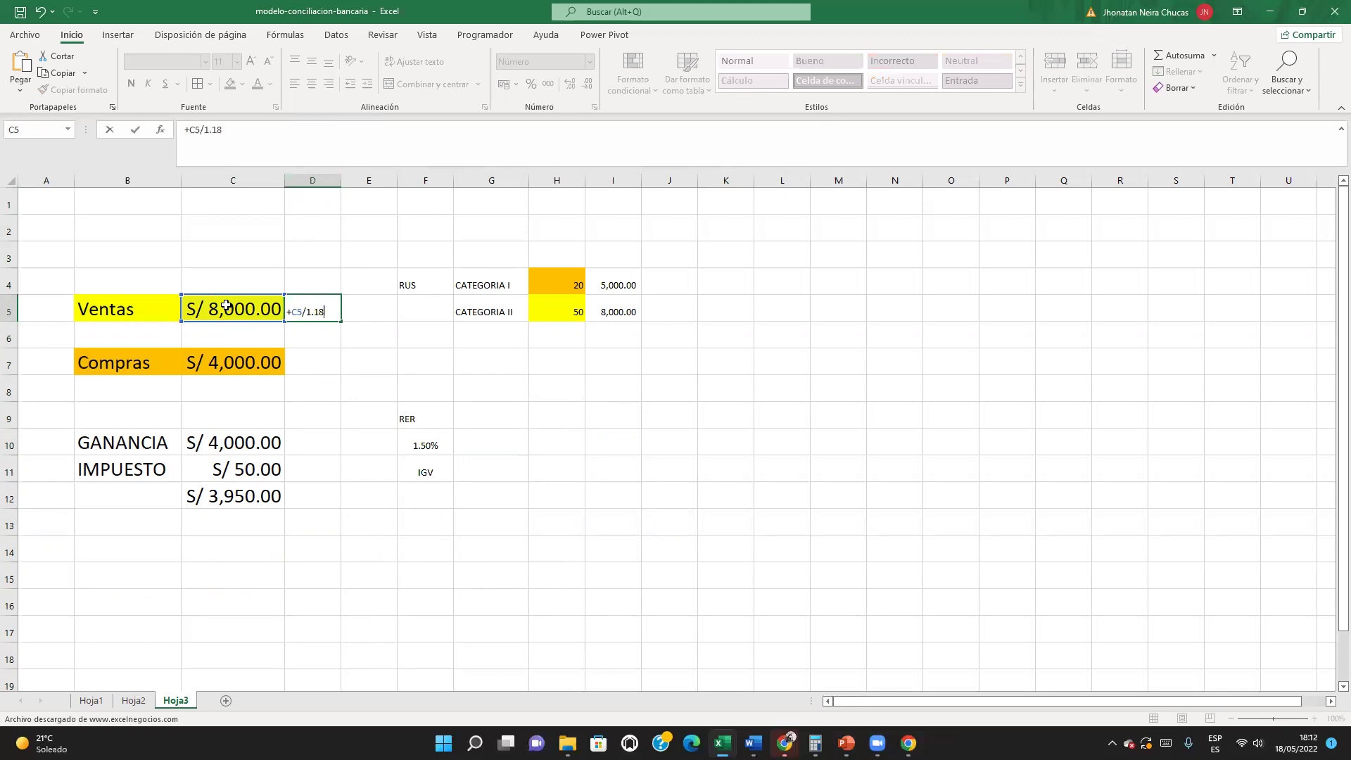
key("Return")
Step: Format D5 like the Ventas amount in C5 and widen column D to fit the value
left_click(326, 310)
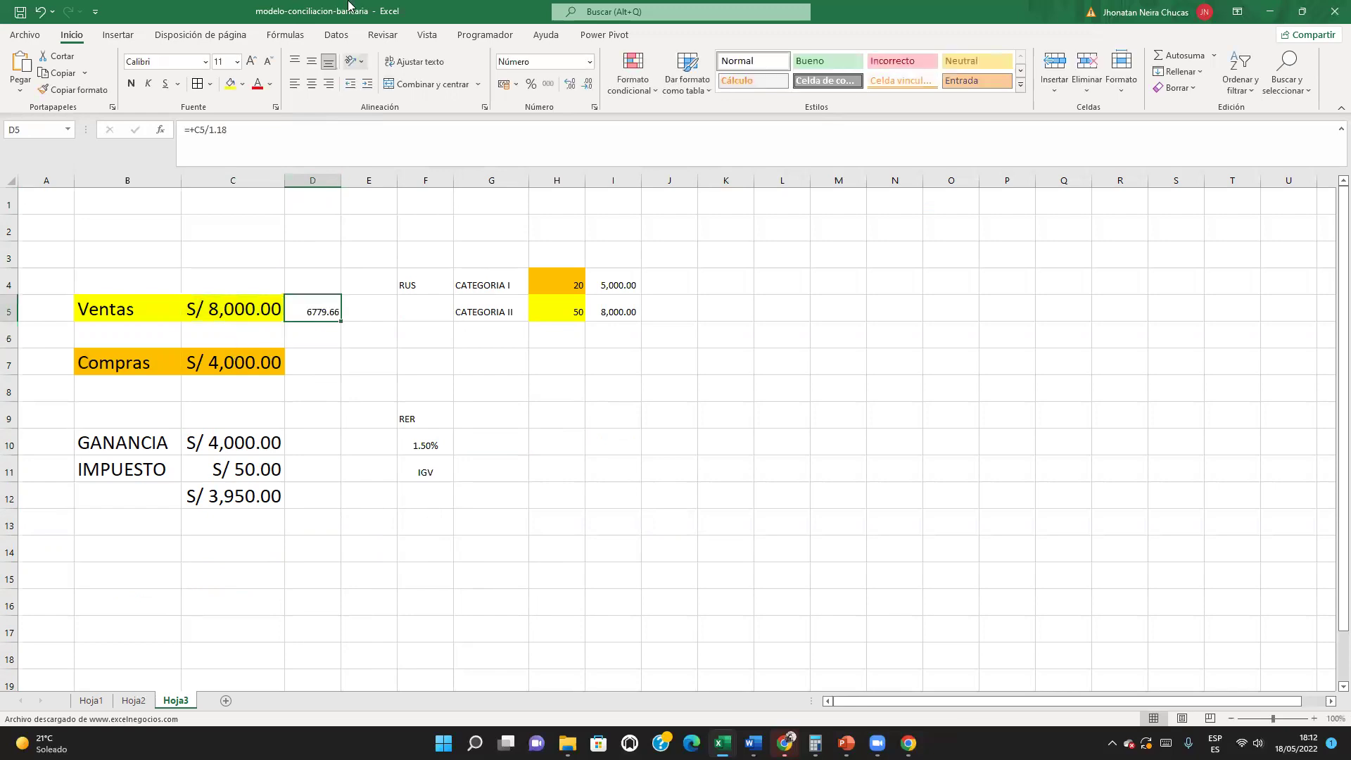
left_click(548, 84)
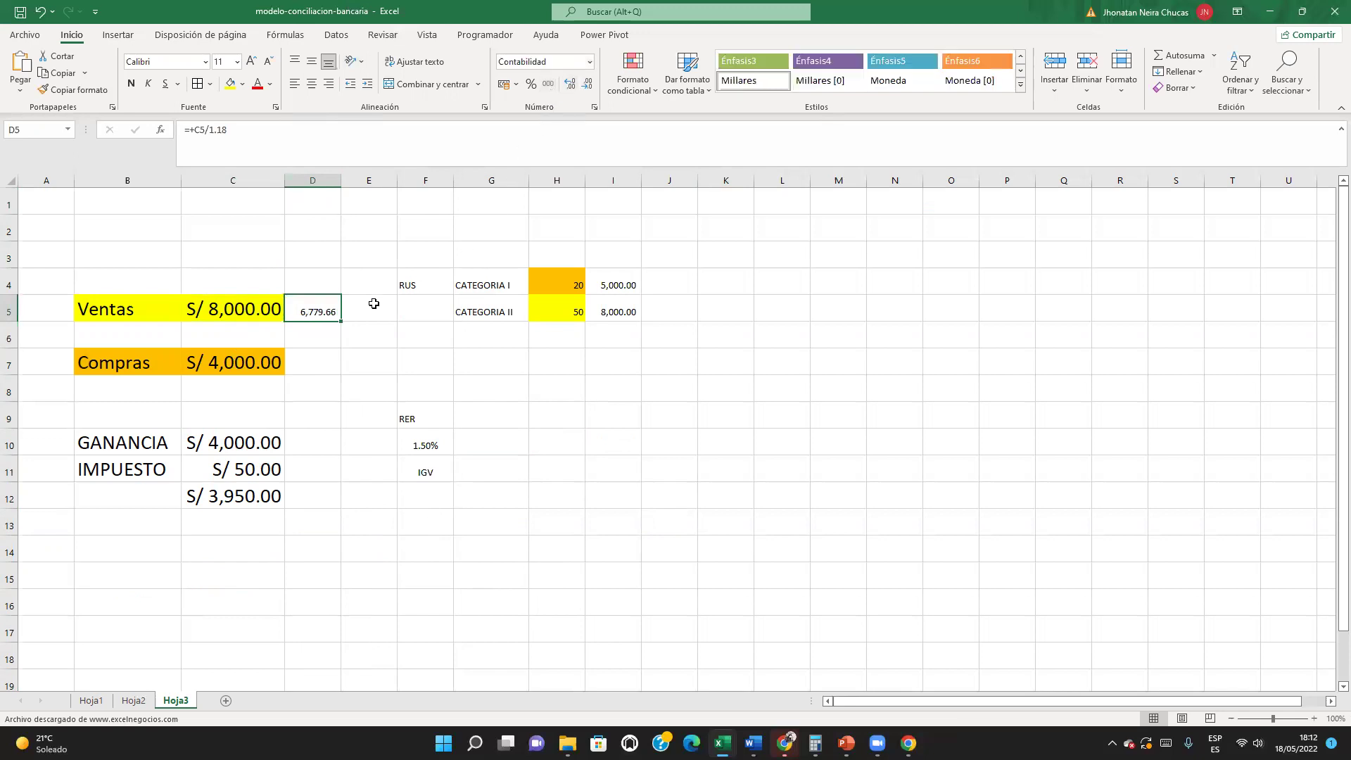
left_click(226, 301)
left_click(73, 90)
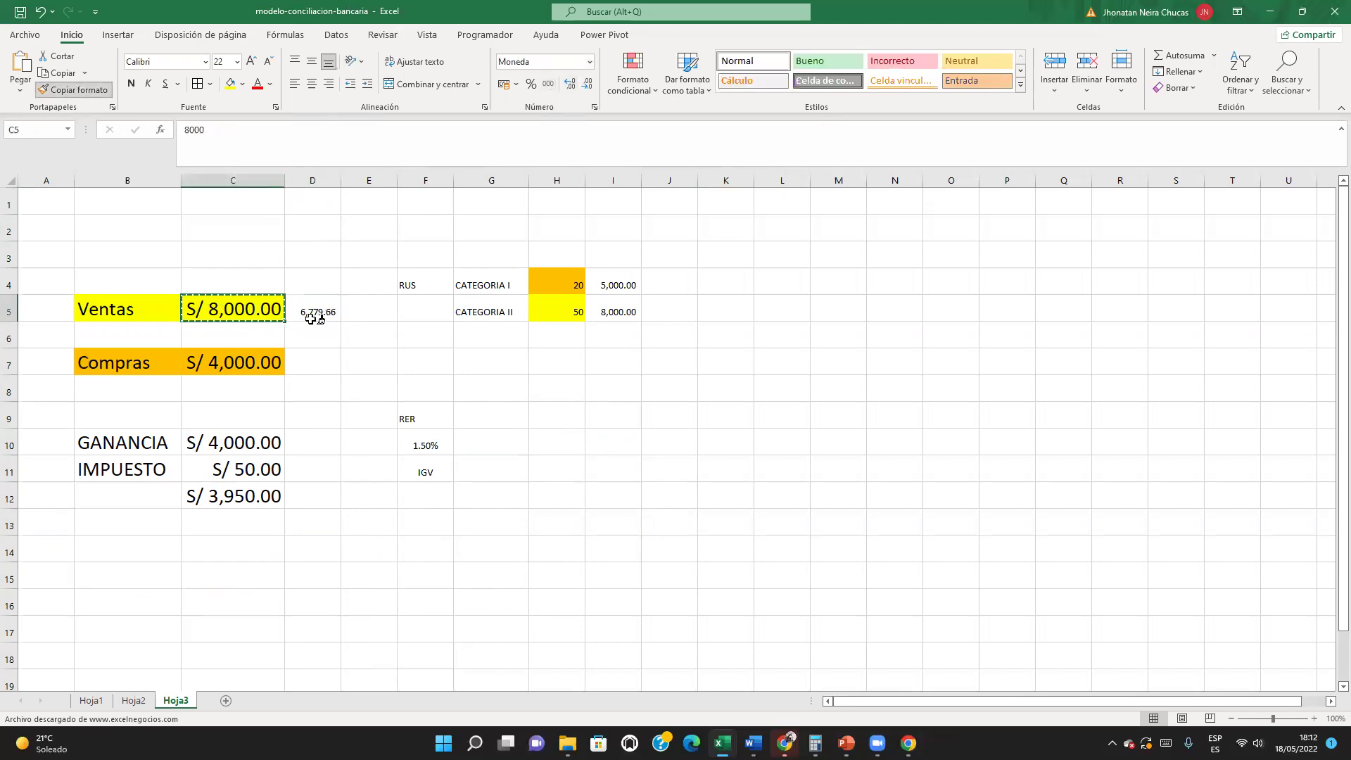
left_click(314, 318)
left_click(376, 339)
left_click_drag(342, 180, 415, 182)
Step: Calculate the RER tax in G10 by multiplying net sales by the 1.5% rate with +D5*F10
left_click(499, 451)
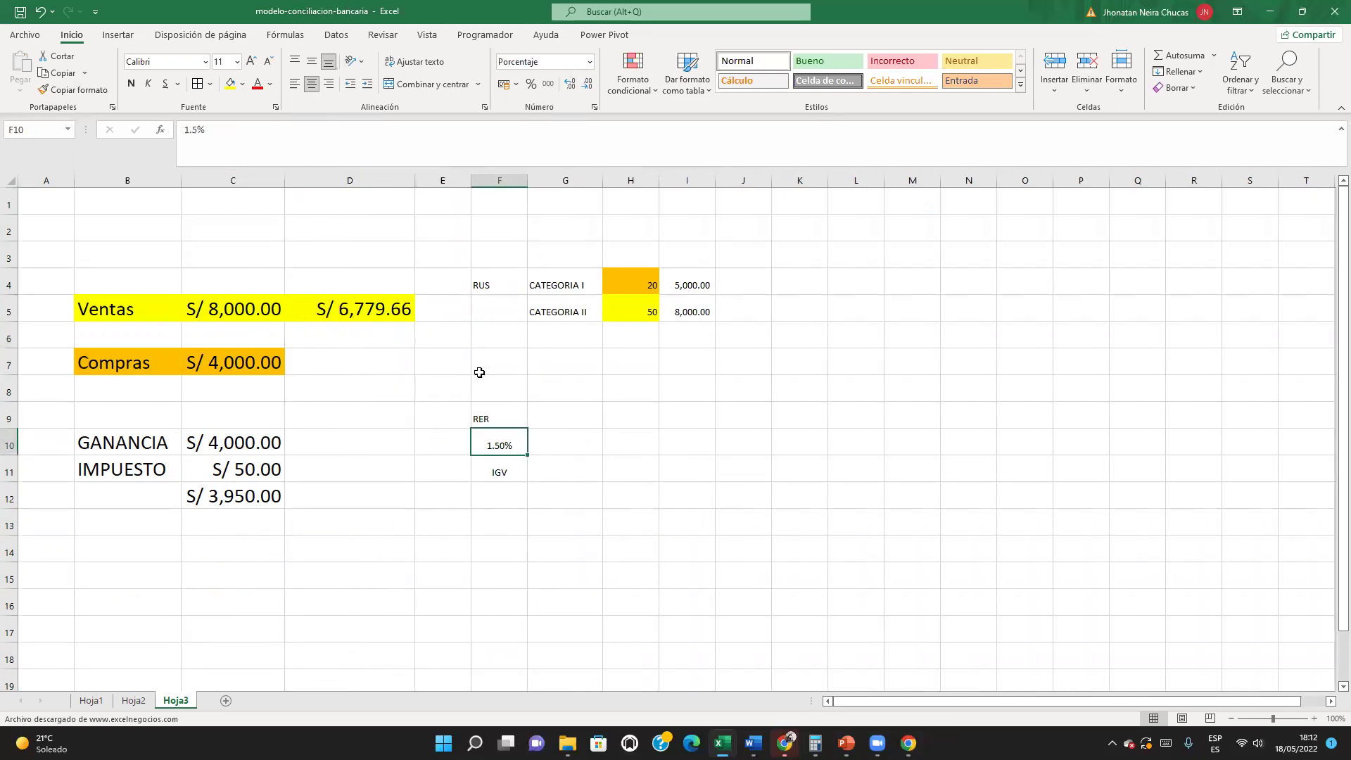
left_click(588, 444)
type("+")
left_click(368, 314)
type("*")
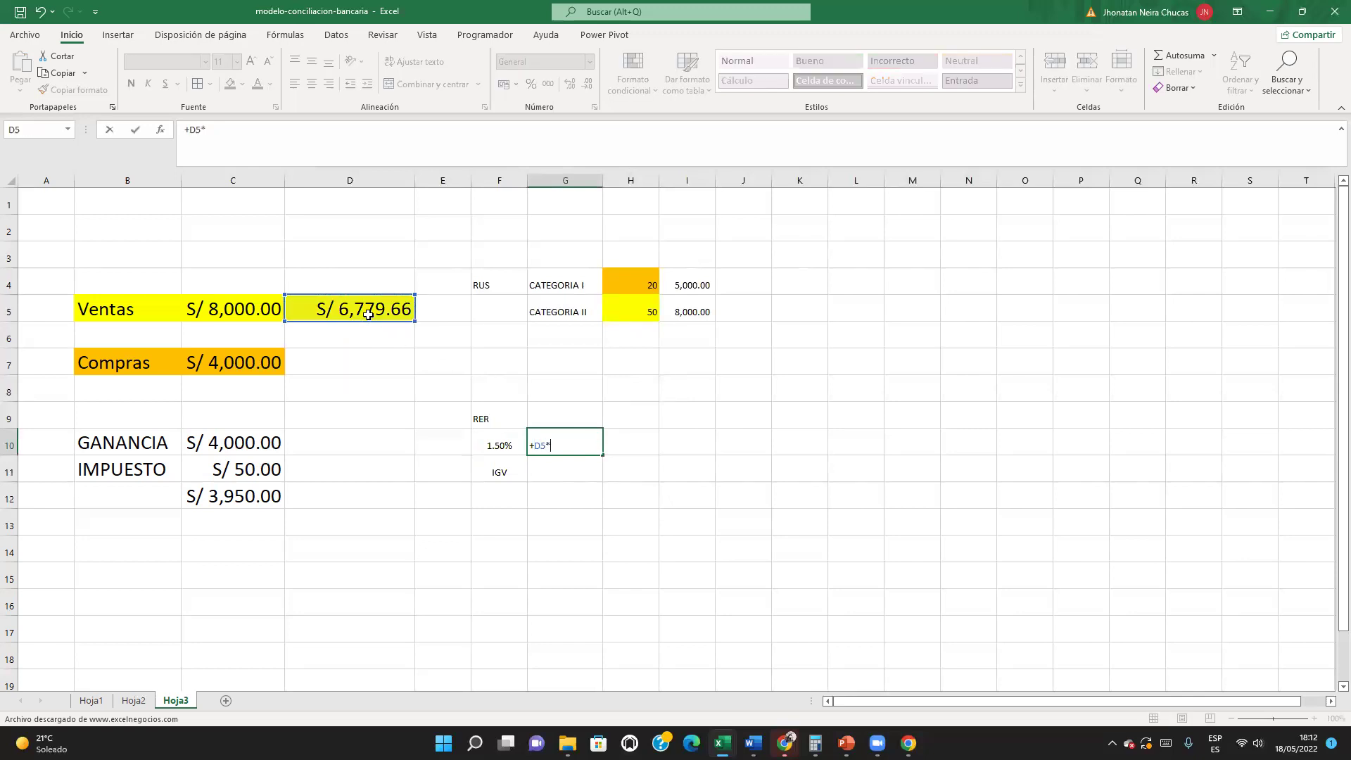
left_click(494, 434)
key("Return")
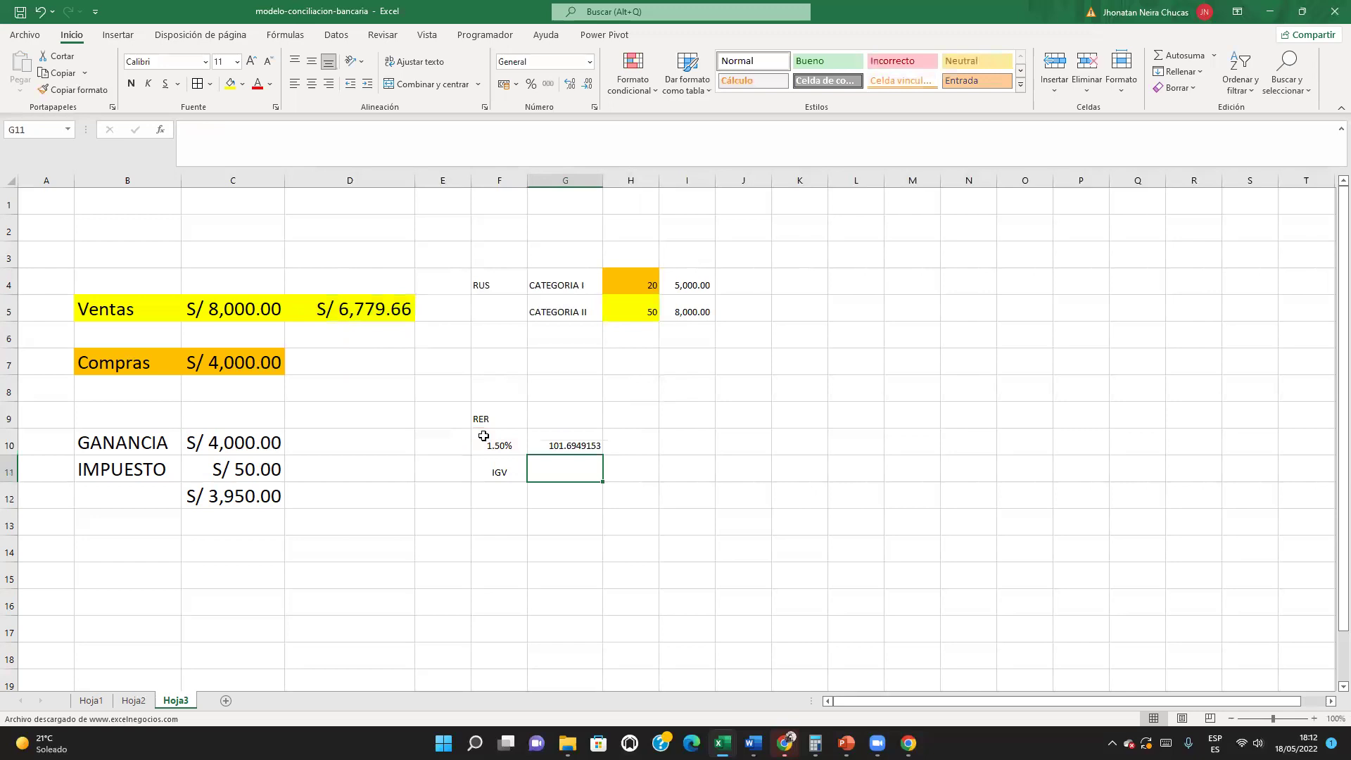
left_click(586, 442)
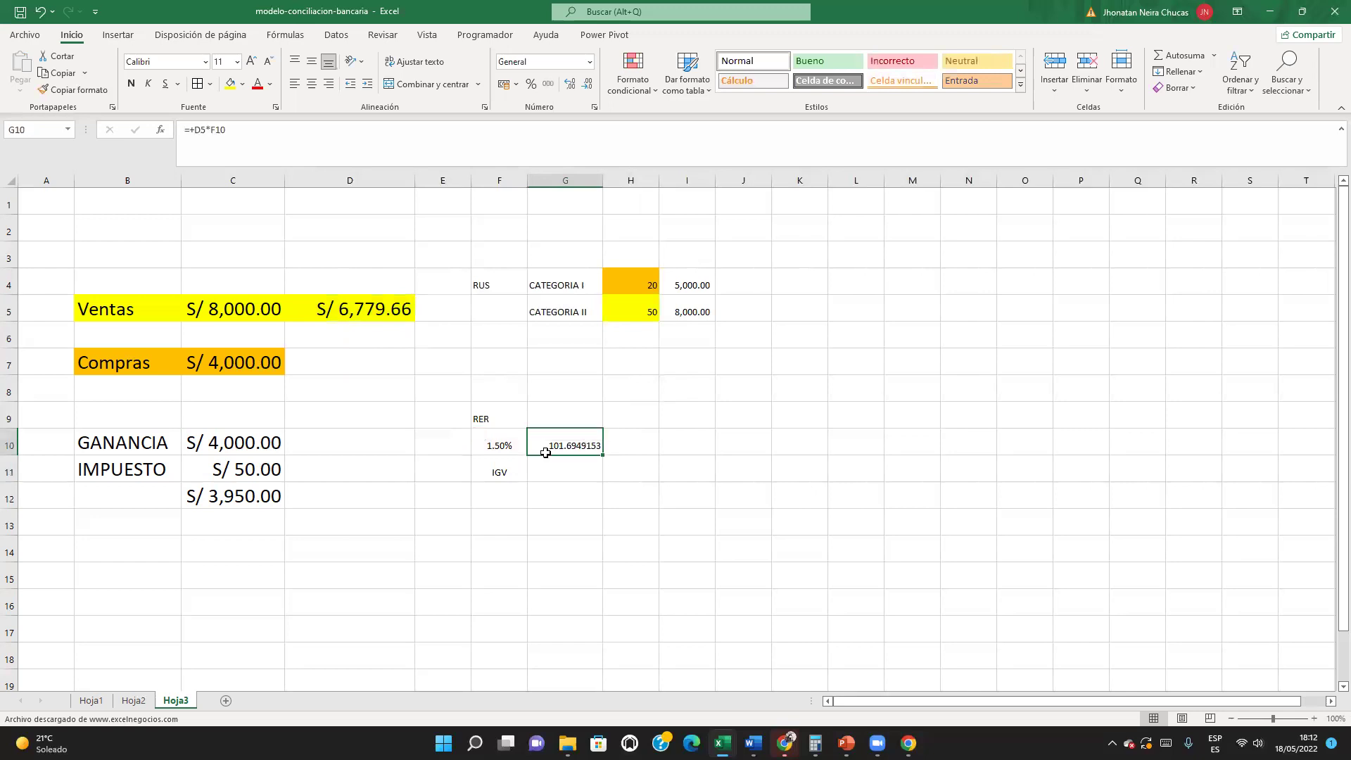
Step: Format the RER tax amount in G10 with the comma style to two decimals
left_click(215, 141)
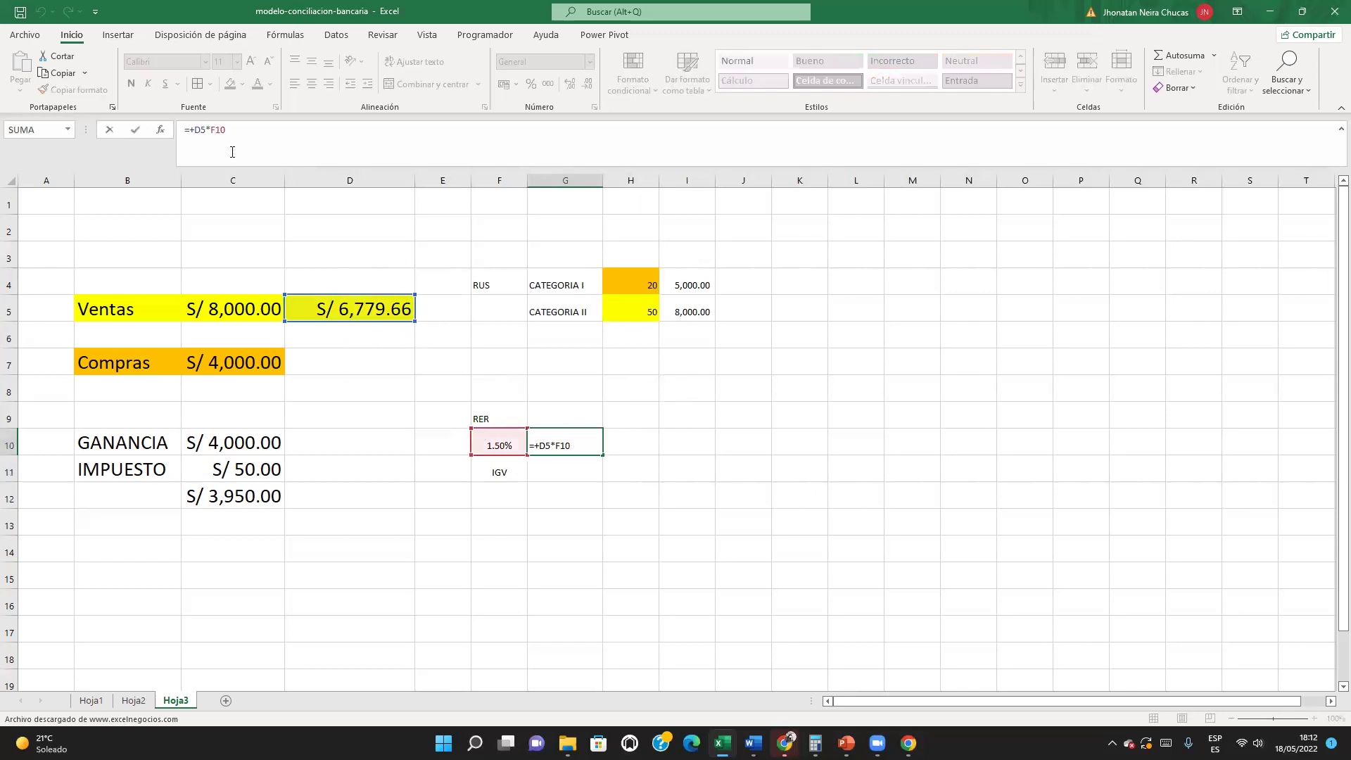
key("Return")
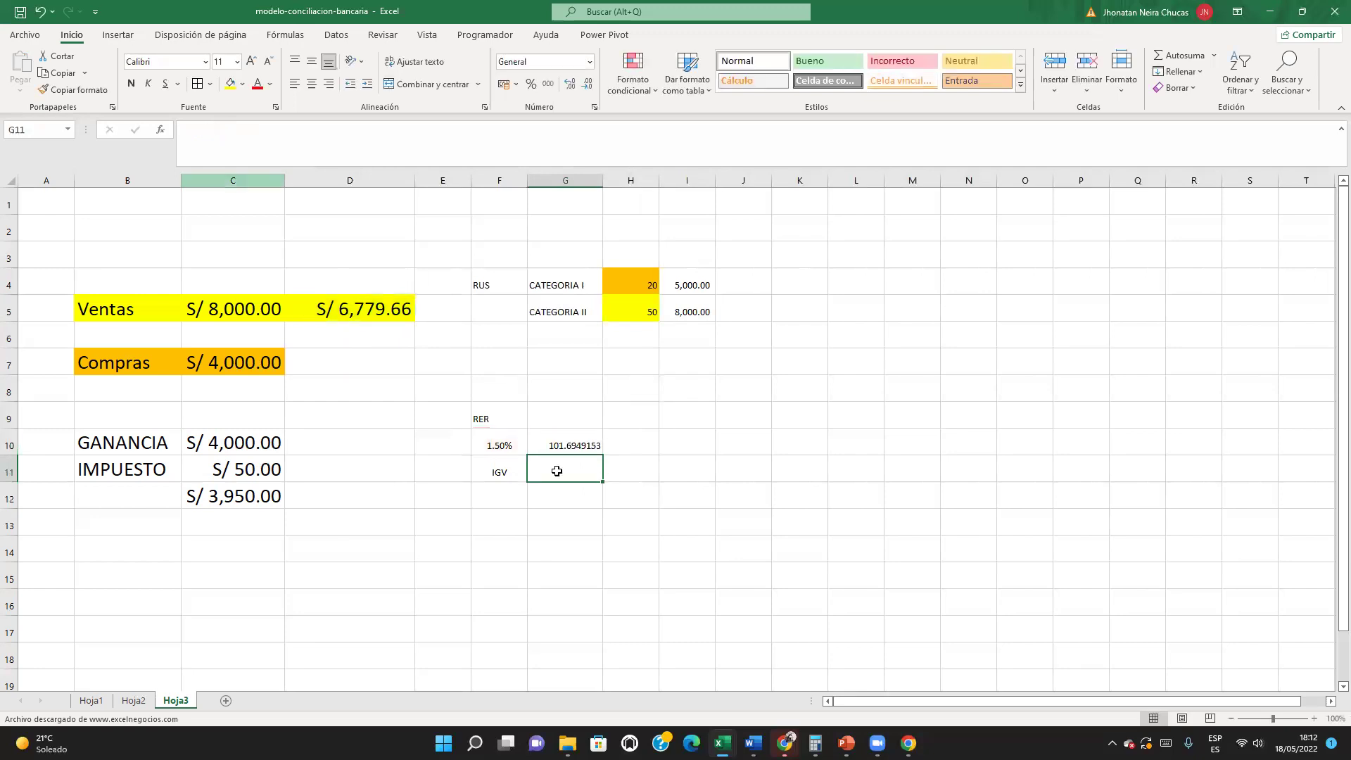
left_click(567, 446)
left_click(547, 84)
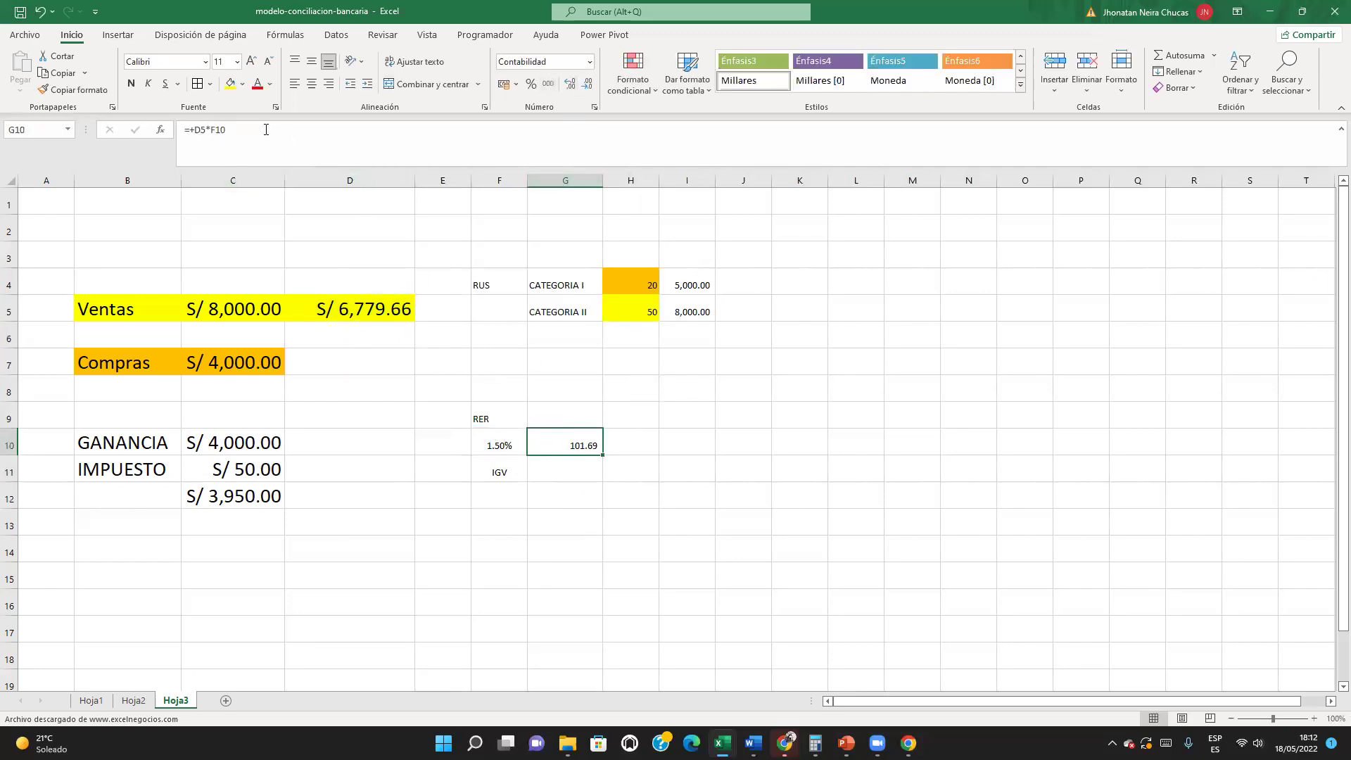
left_click(502, 449)
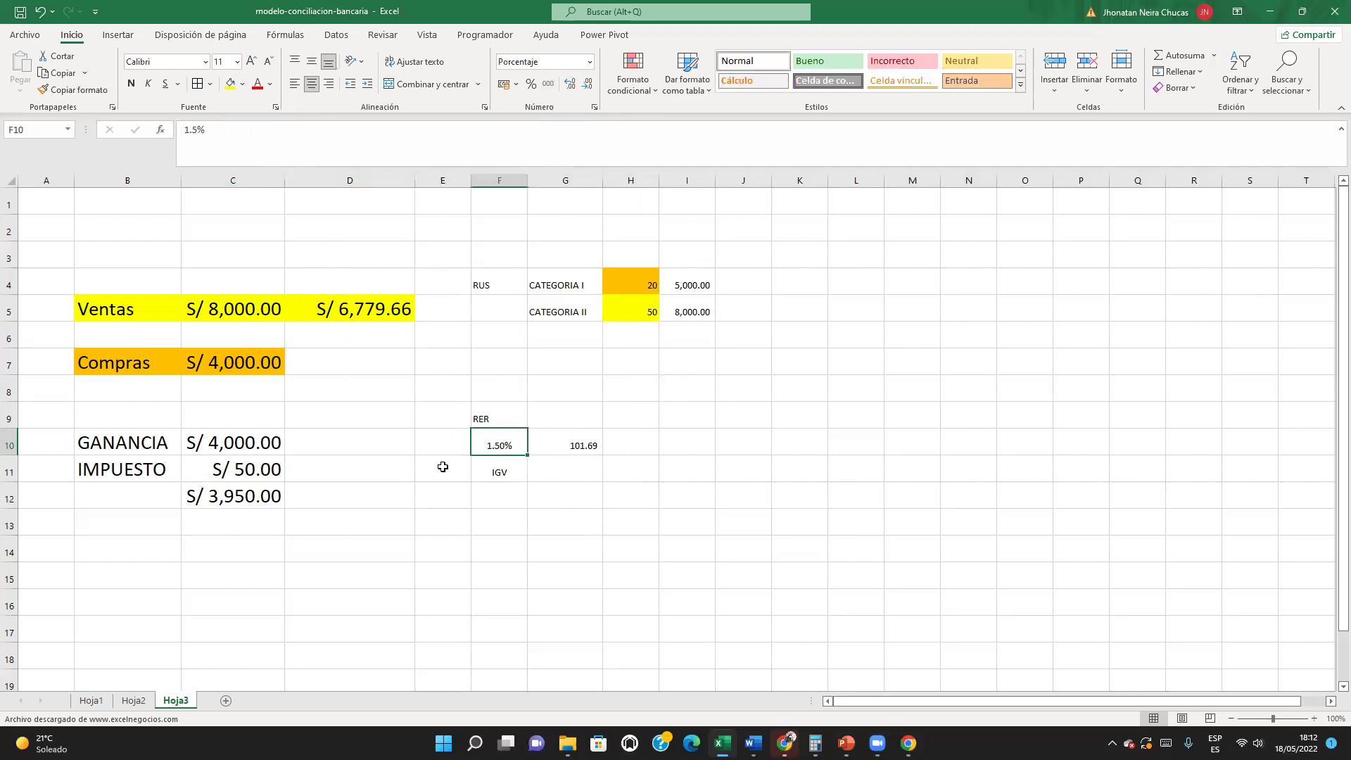
left_click(434, 521)
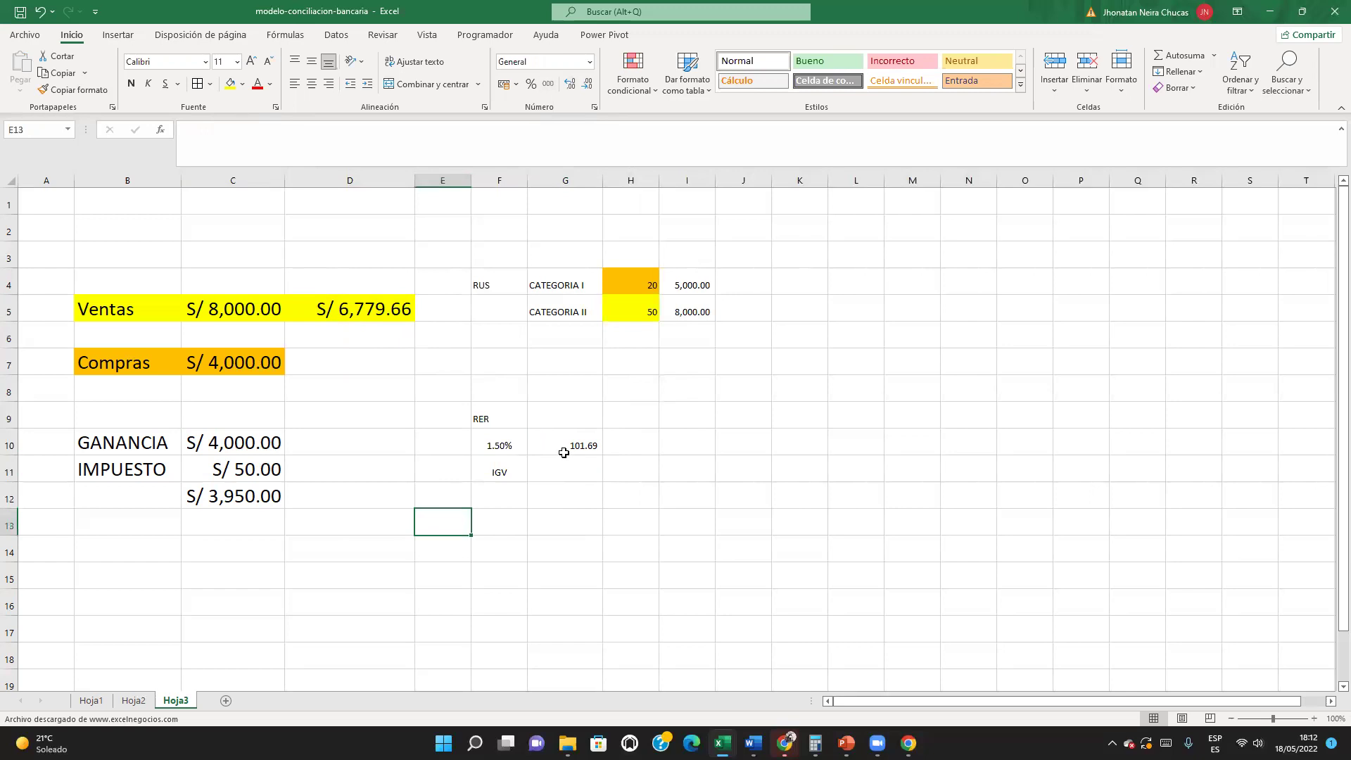
left_click(564, 453)
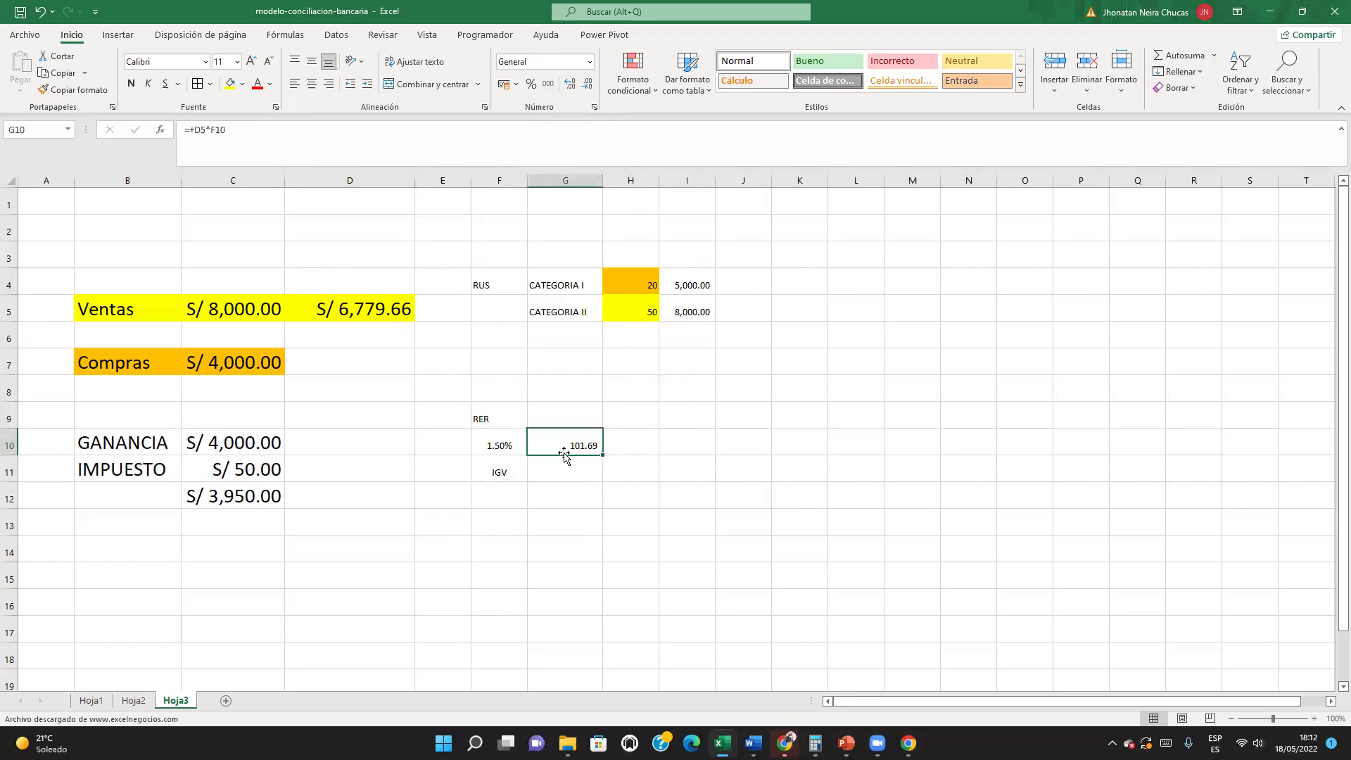
left_click(239, 131)
key("Return")
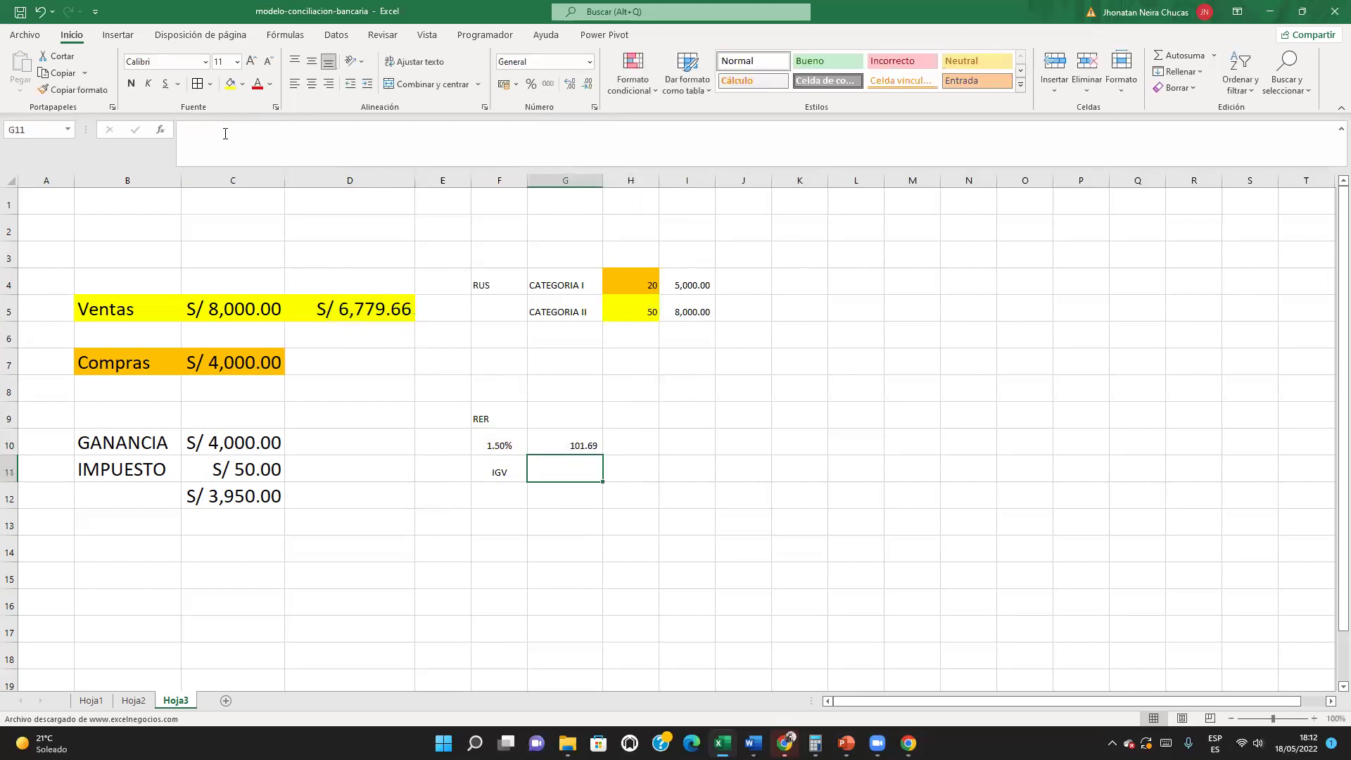
Step: Fill the RER rate and tax cells F10:G10 with yellow
left_click_drag(492, 446, 591, 446)
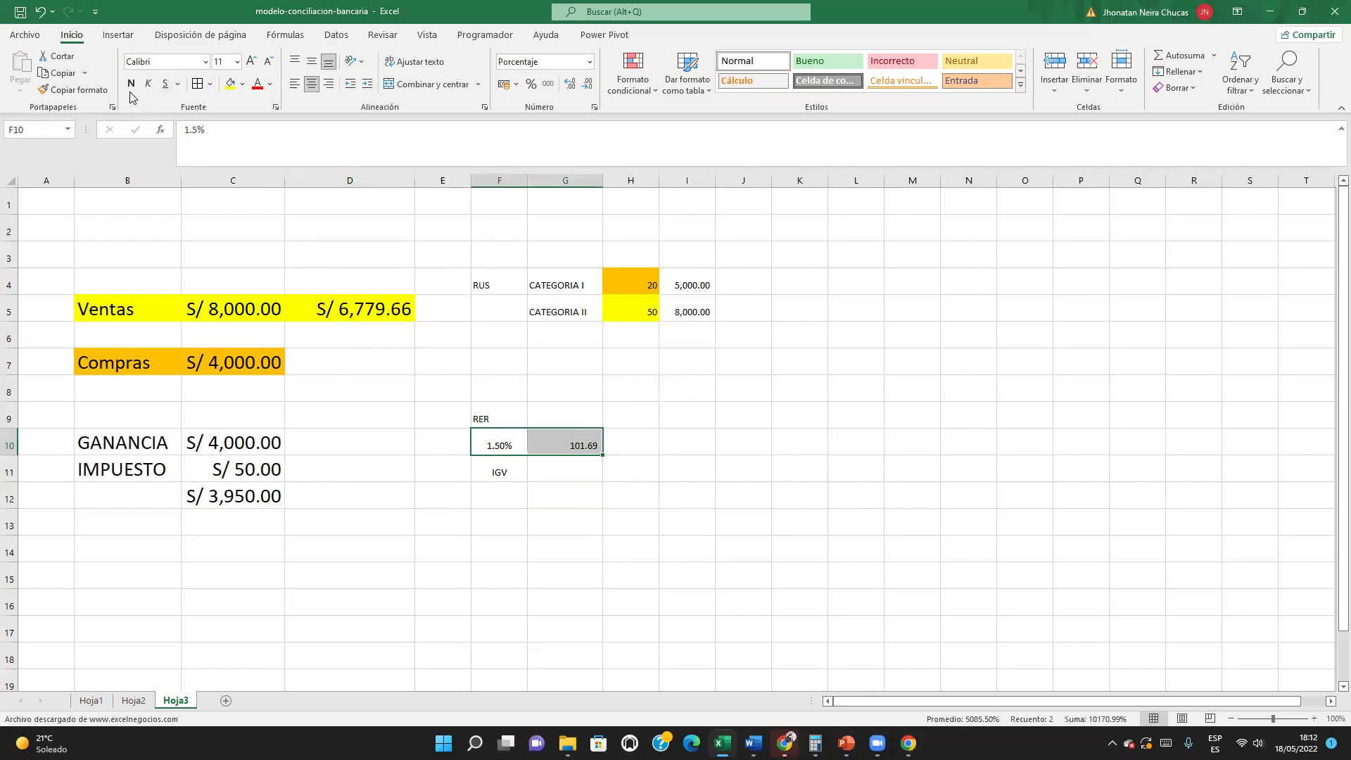
left_click(231, 84)
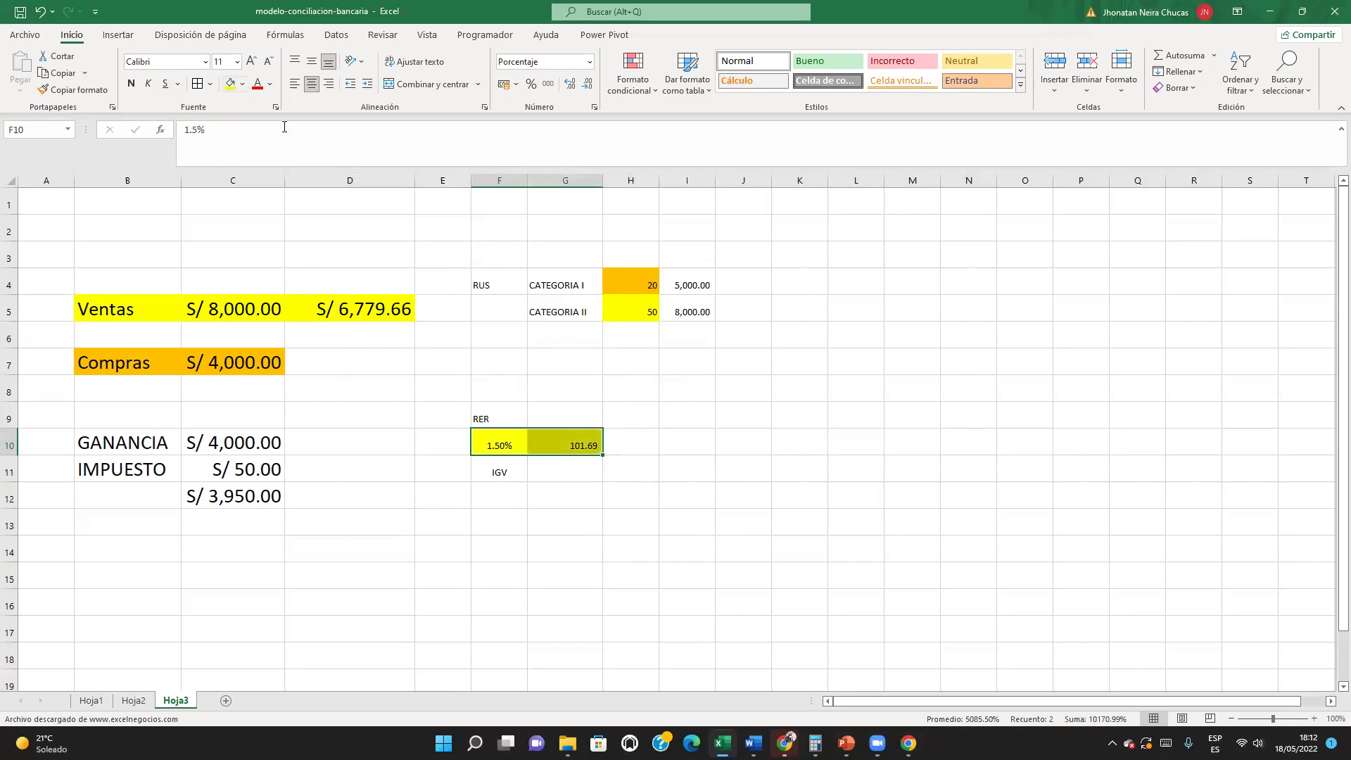
left_click(605, 502)
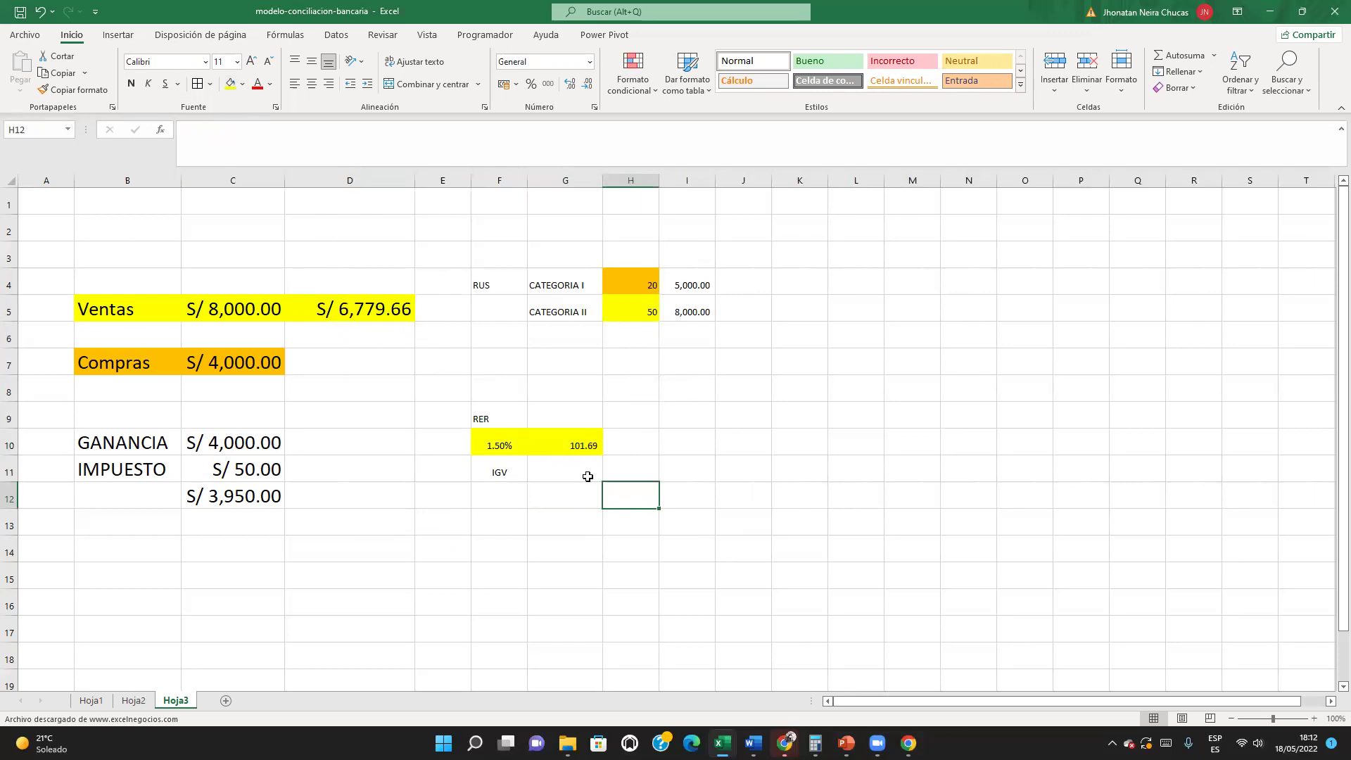
Step: Calculate the difference between sales and purchases in G11, beside the IGV label, with the formula +(C5-C7)
left_click(501, 471)
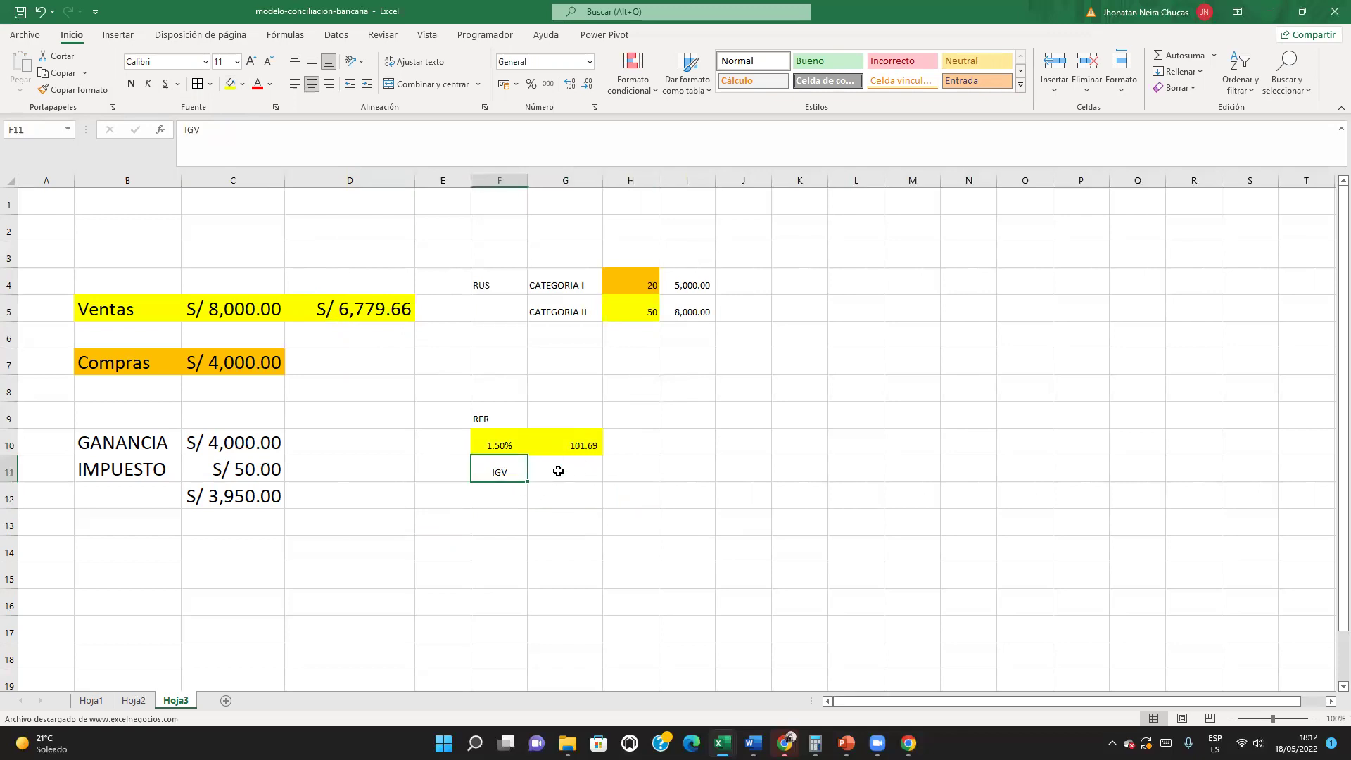
left_click(564, 472)
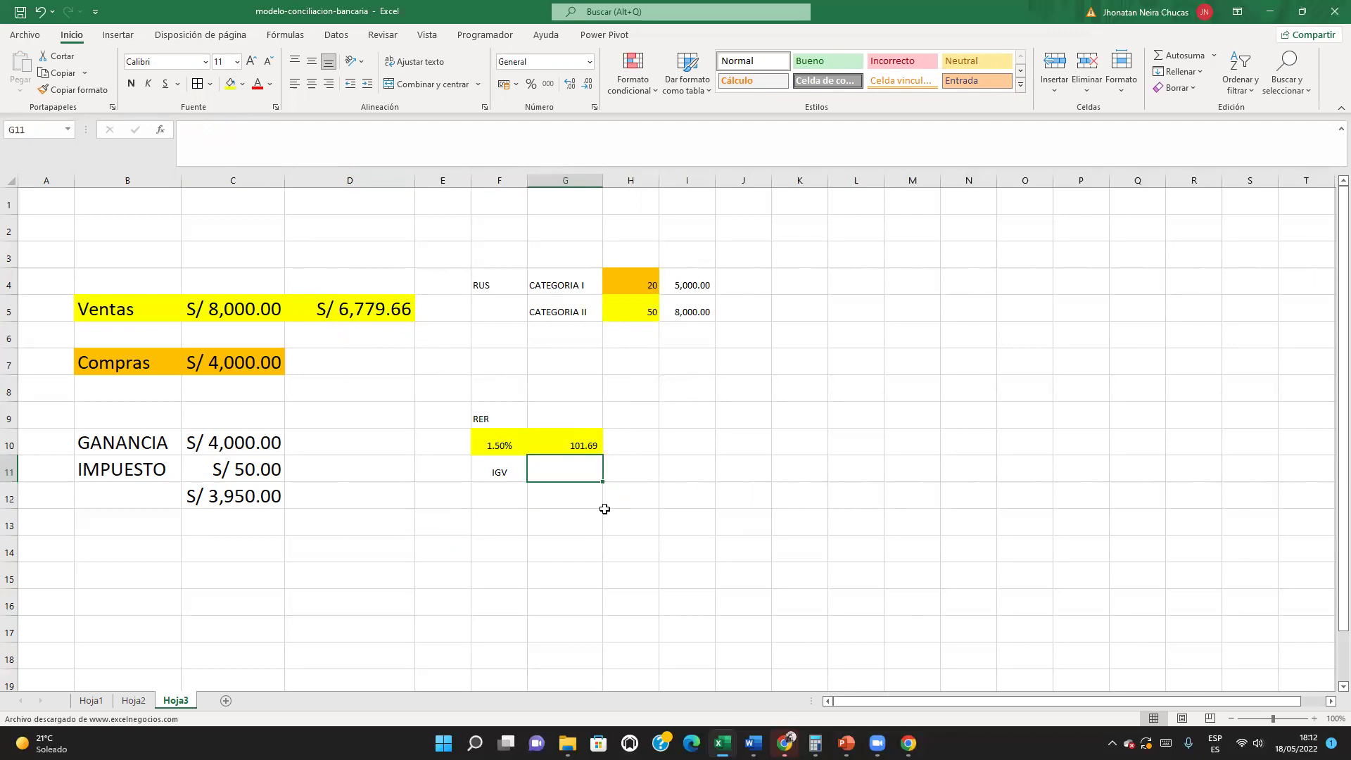
type("+")
left_click(234, 312)
type("-")
left_click(260, 362)
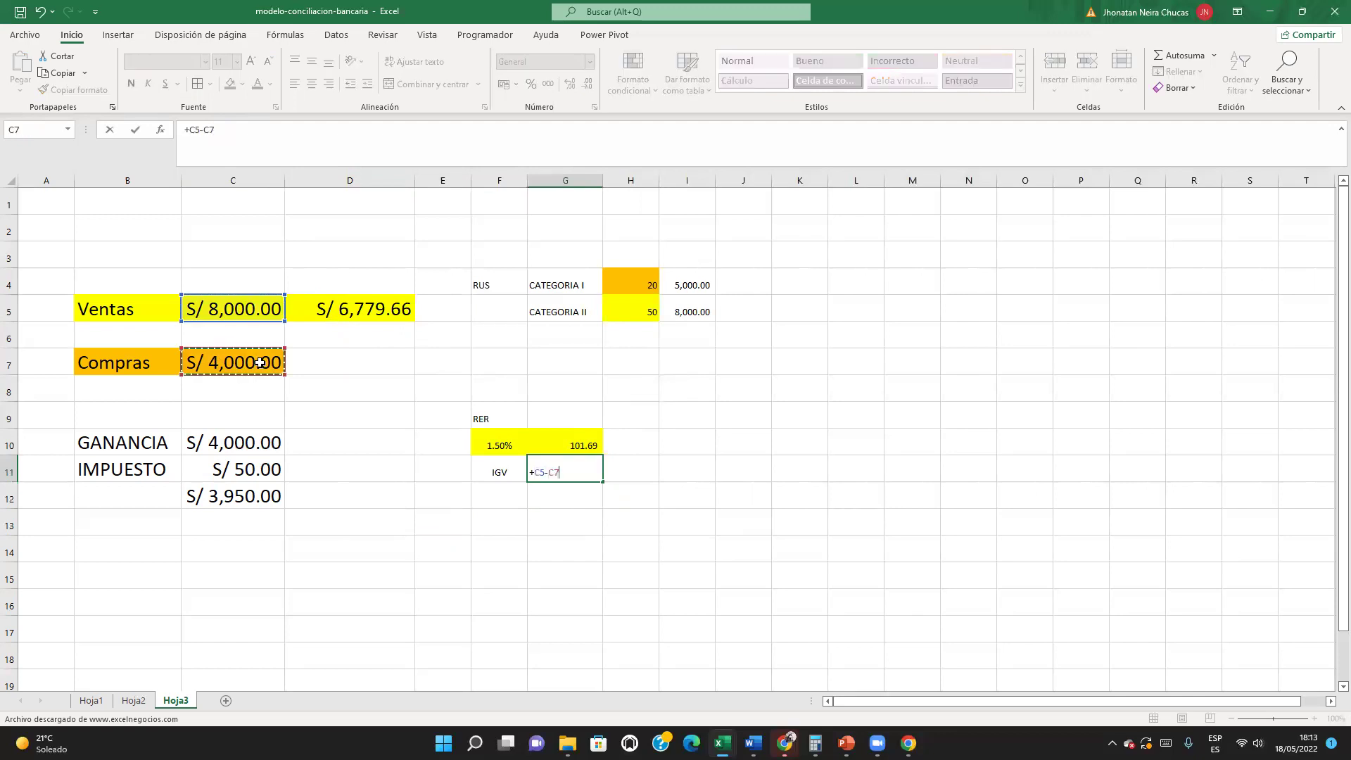
left_click(190, 129)
type("(")
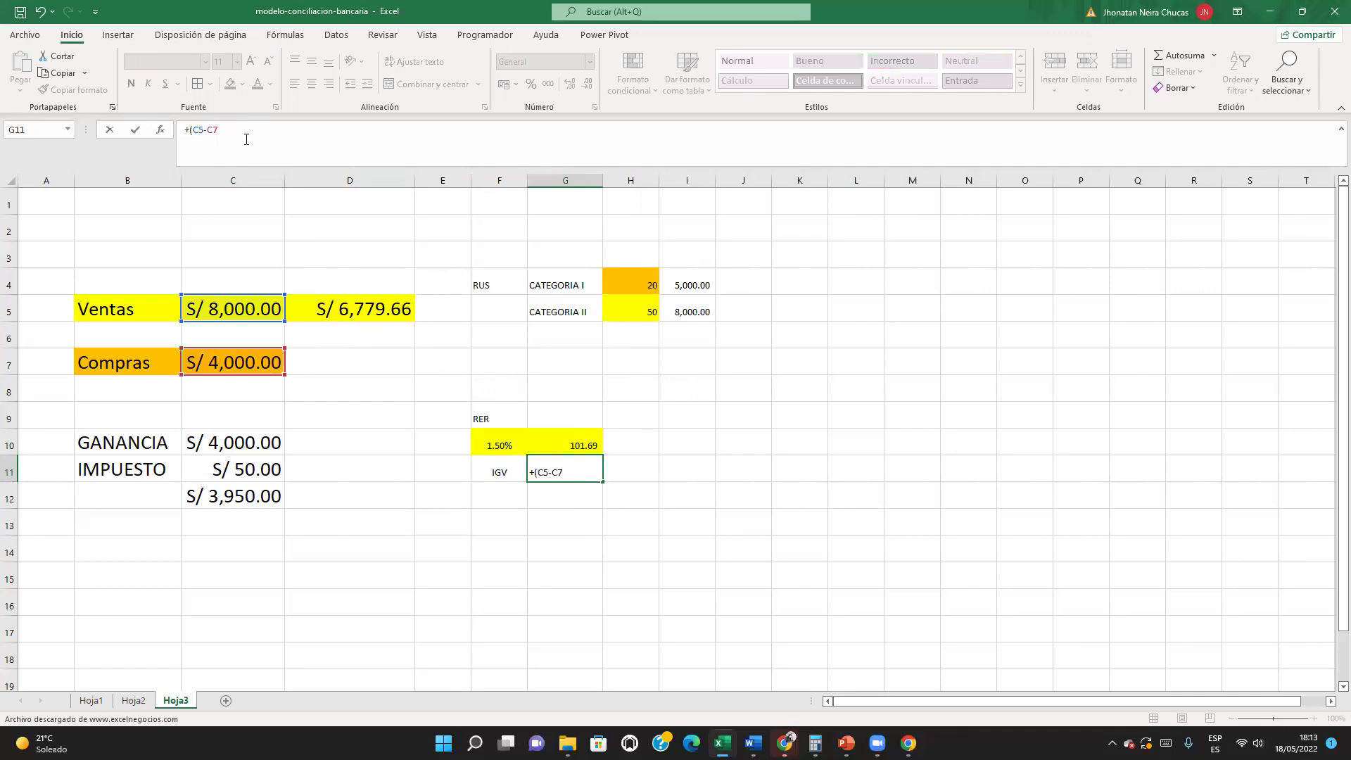
key("Return")
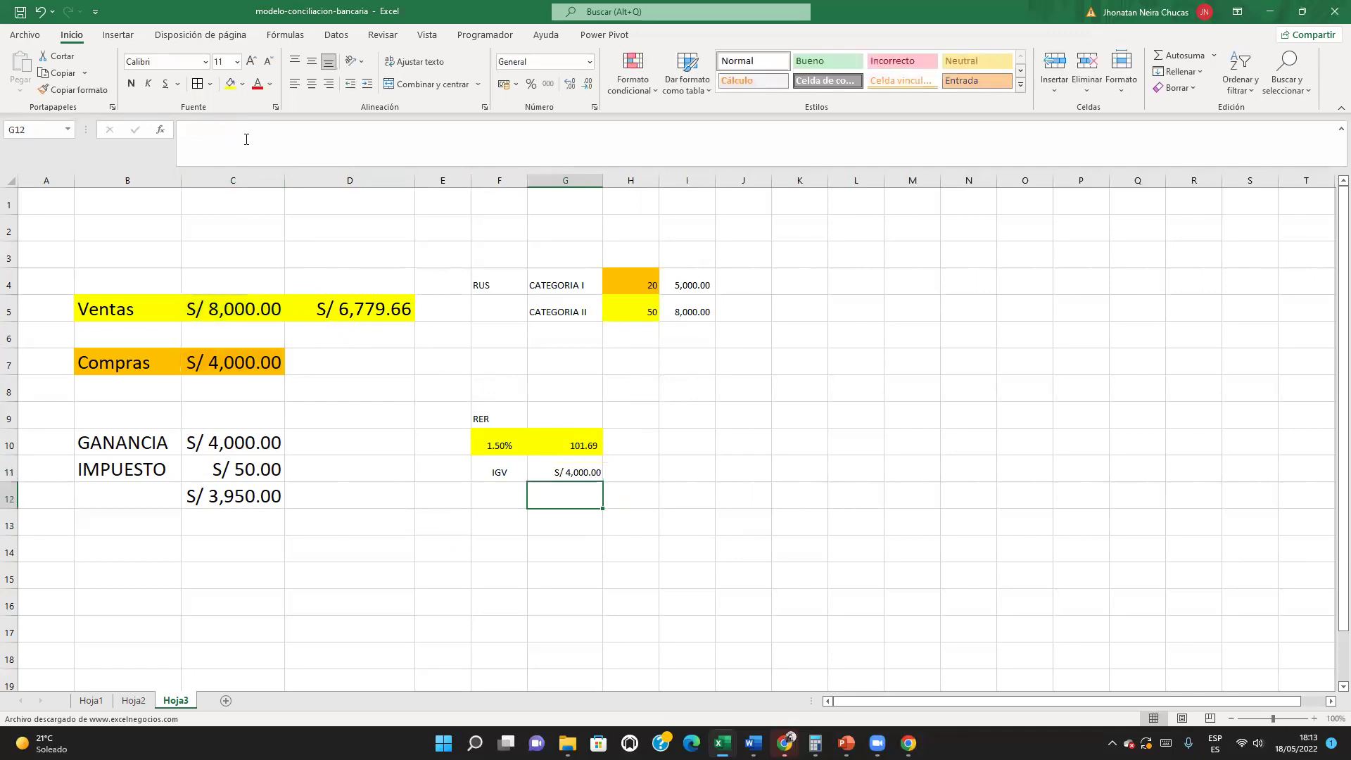
Step: Extend the G11 formula to =+(C5-C7)*18% to obtain the IGV payable
left_click(532, 473)
left_click(260, 129)
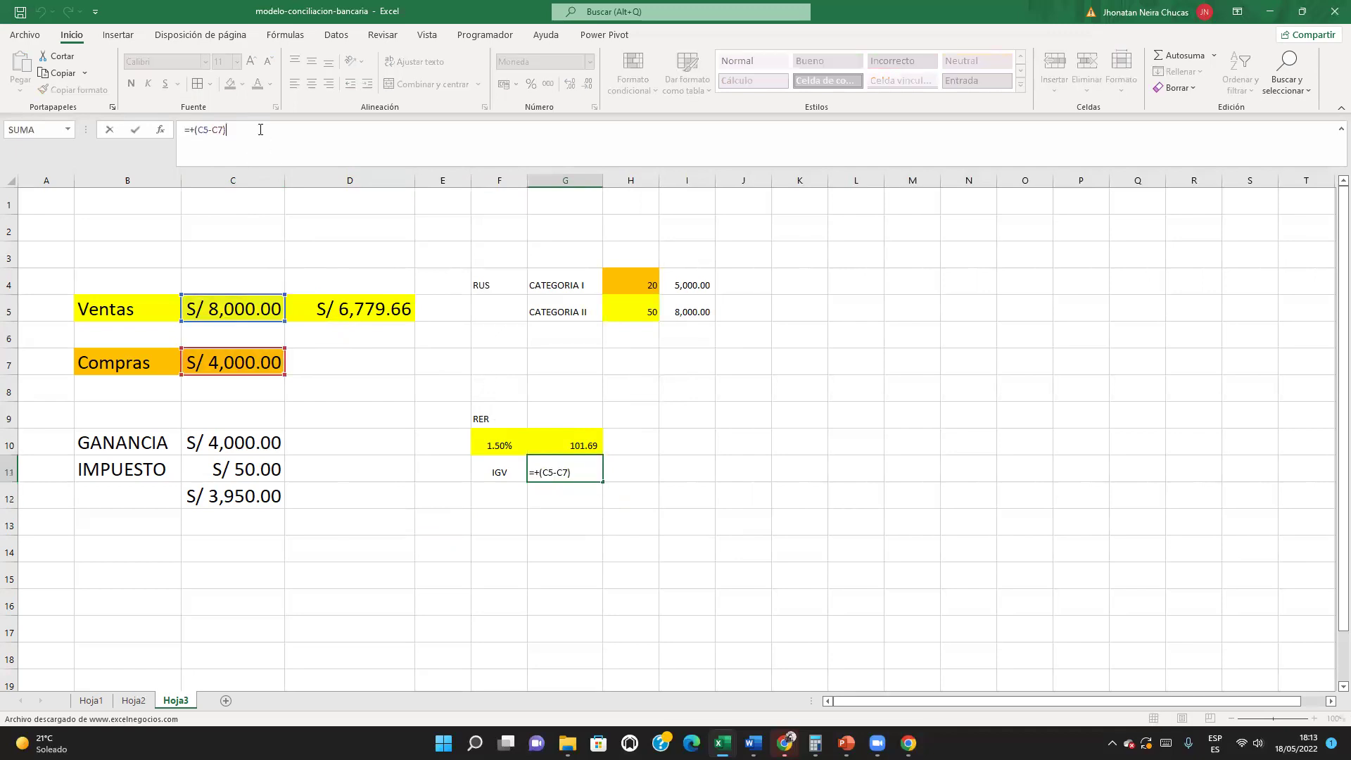
type("*1")
key("Return")
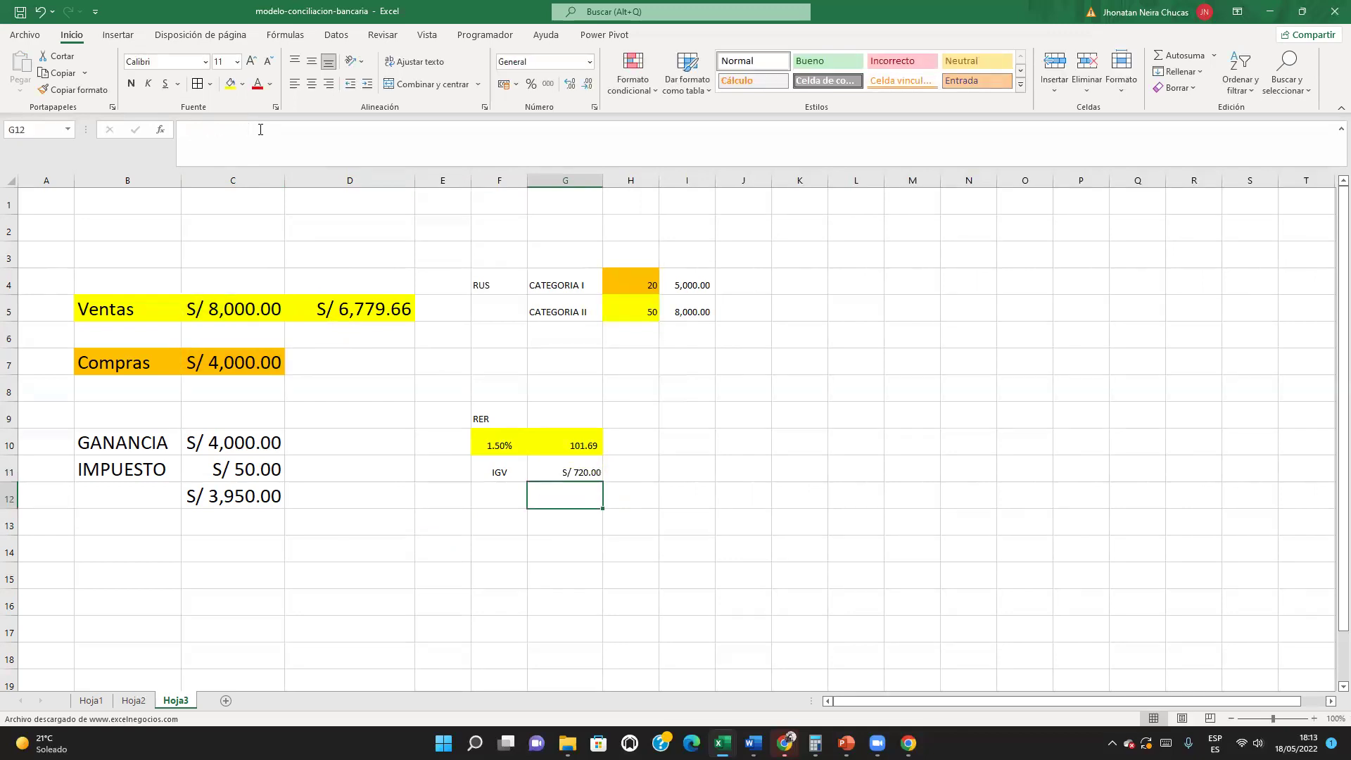
left_click(572, 476)
left_click(242, 83)
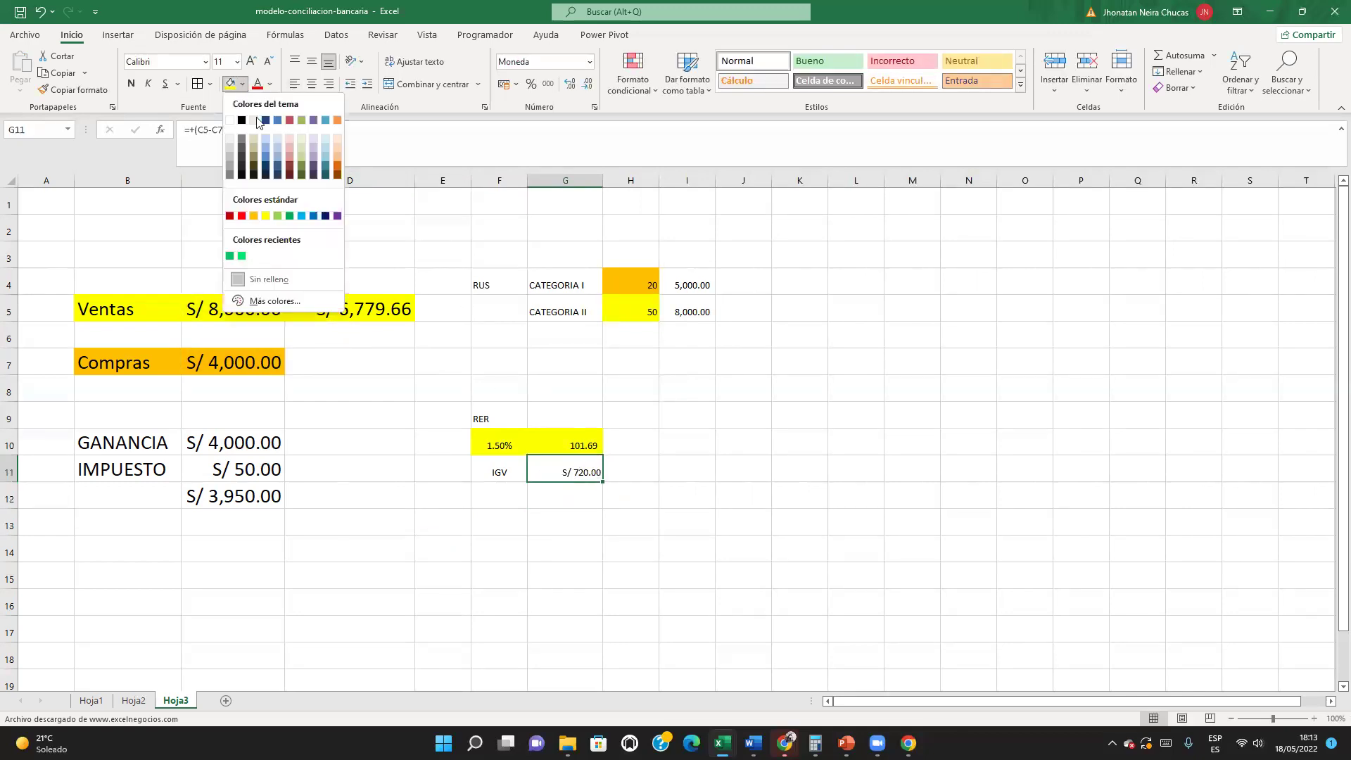
left_click(678, 501)
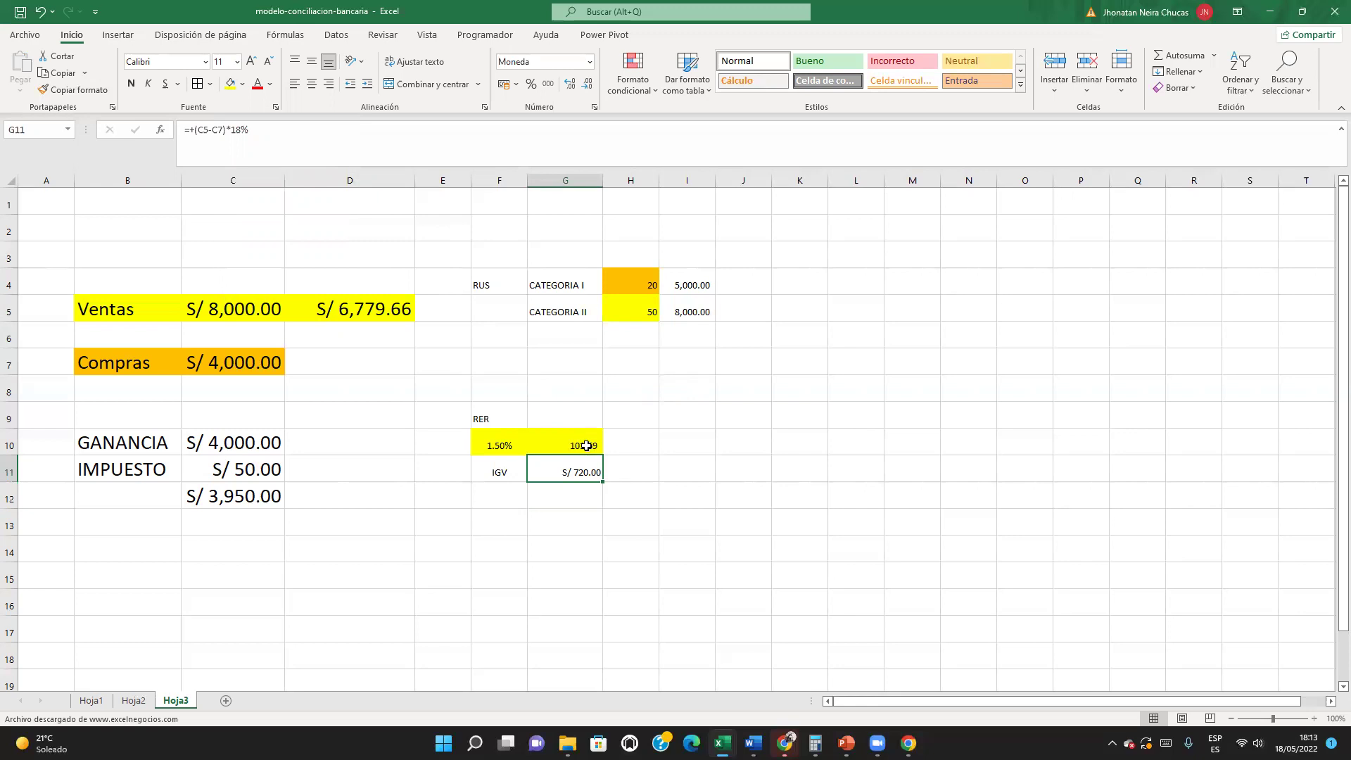
Step: Total the RER tax and IGV in G12 with AutoSum over G10:G11 and fill G12 with yellow
left_click_drag(574, 437, 584, 501)
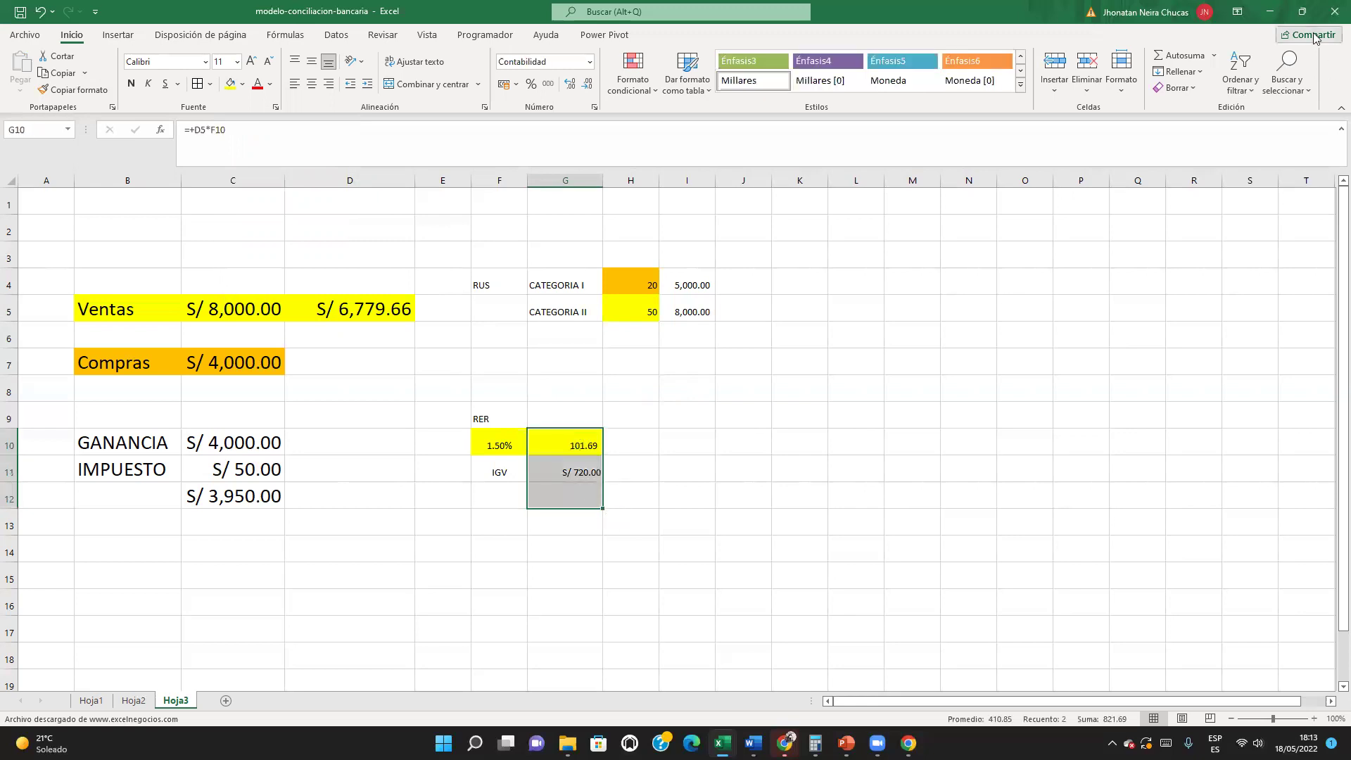
left_click(1179, 56)
left_click(848, 570)
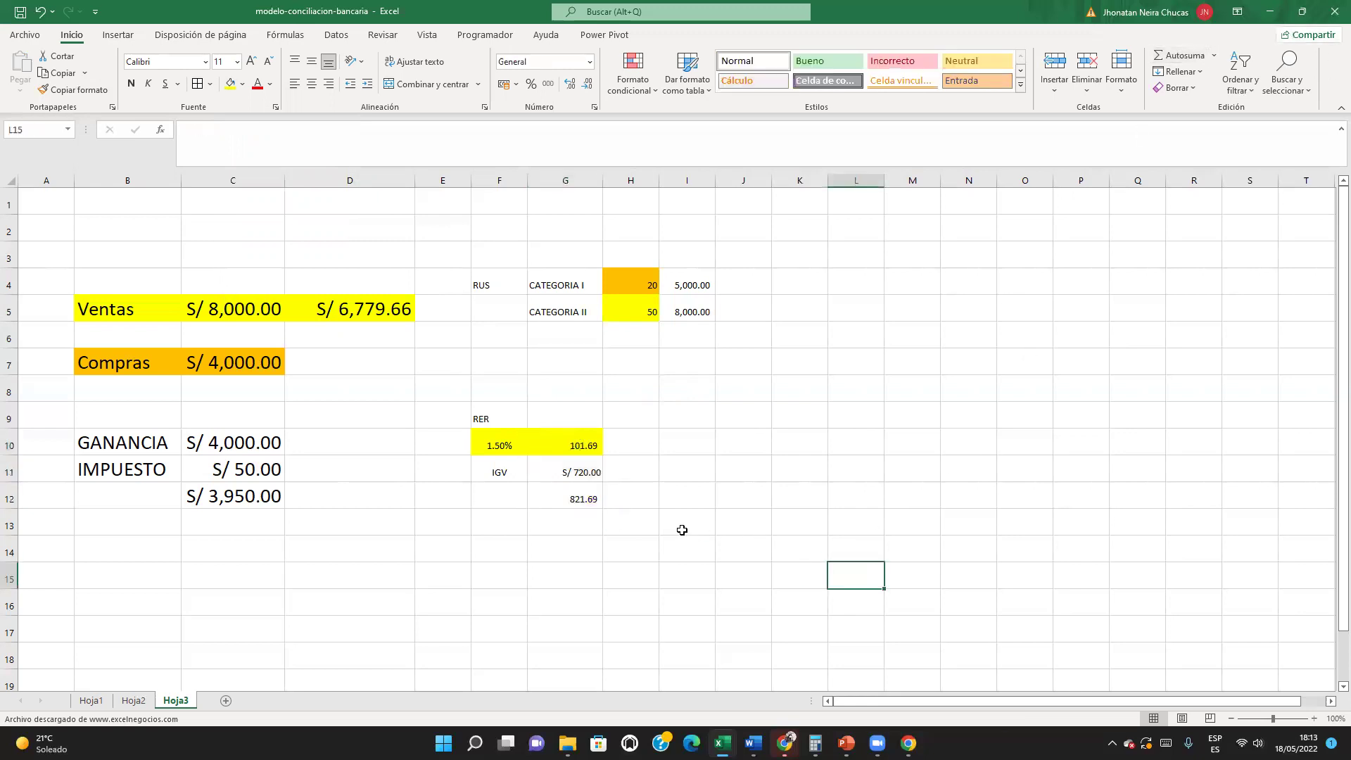
left_click(589, 499)
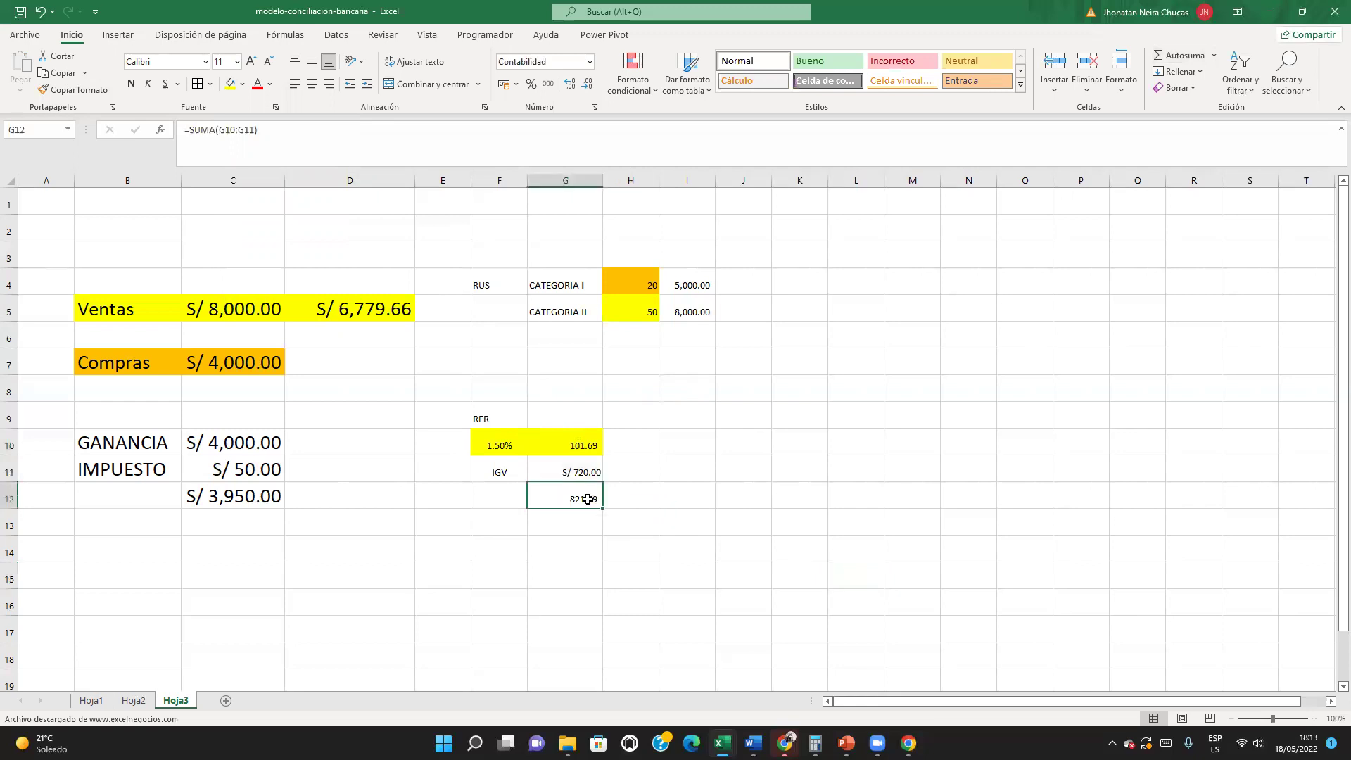
left_click(230, 83)
left_click(696, 567)
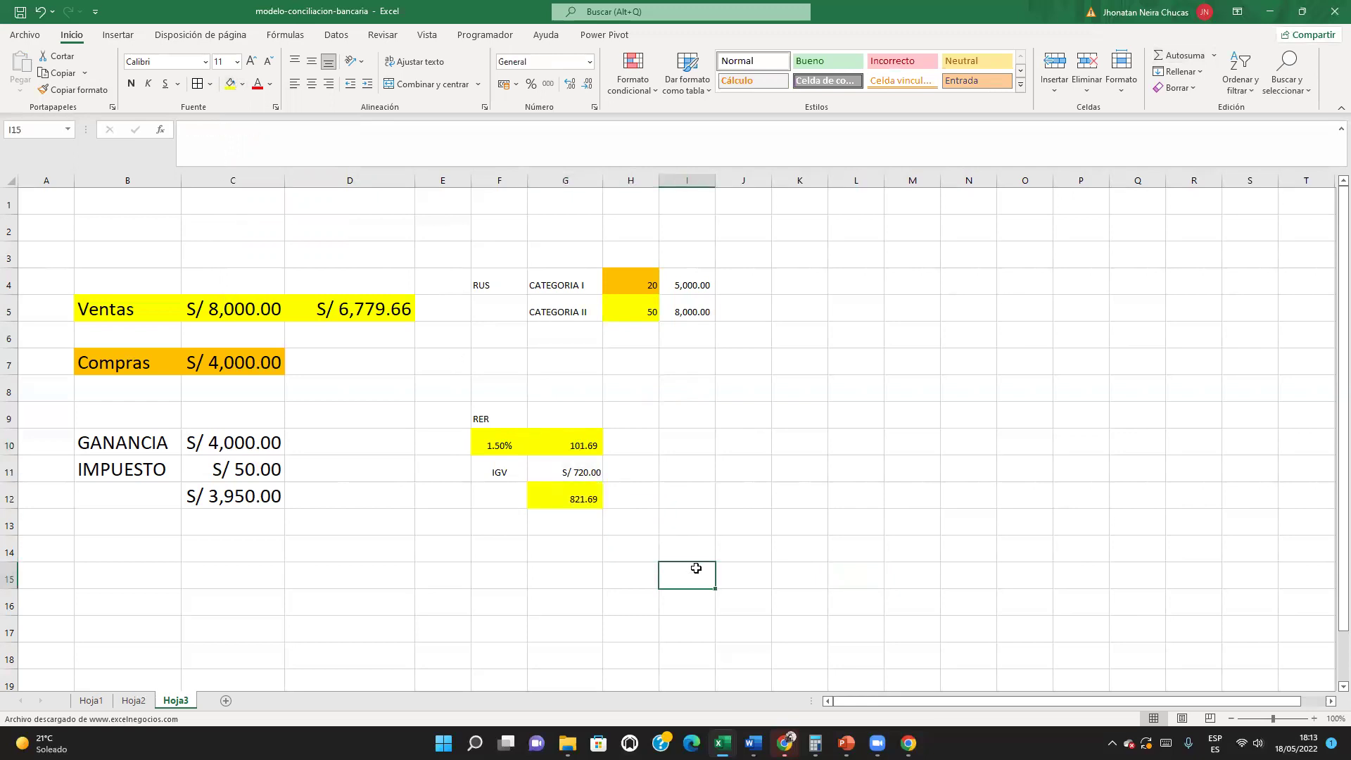